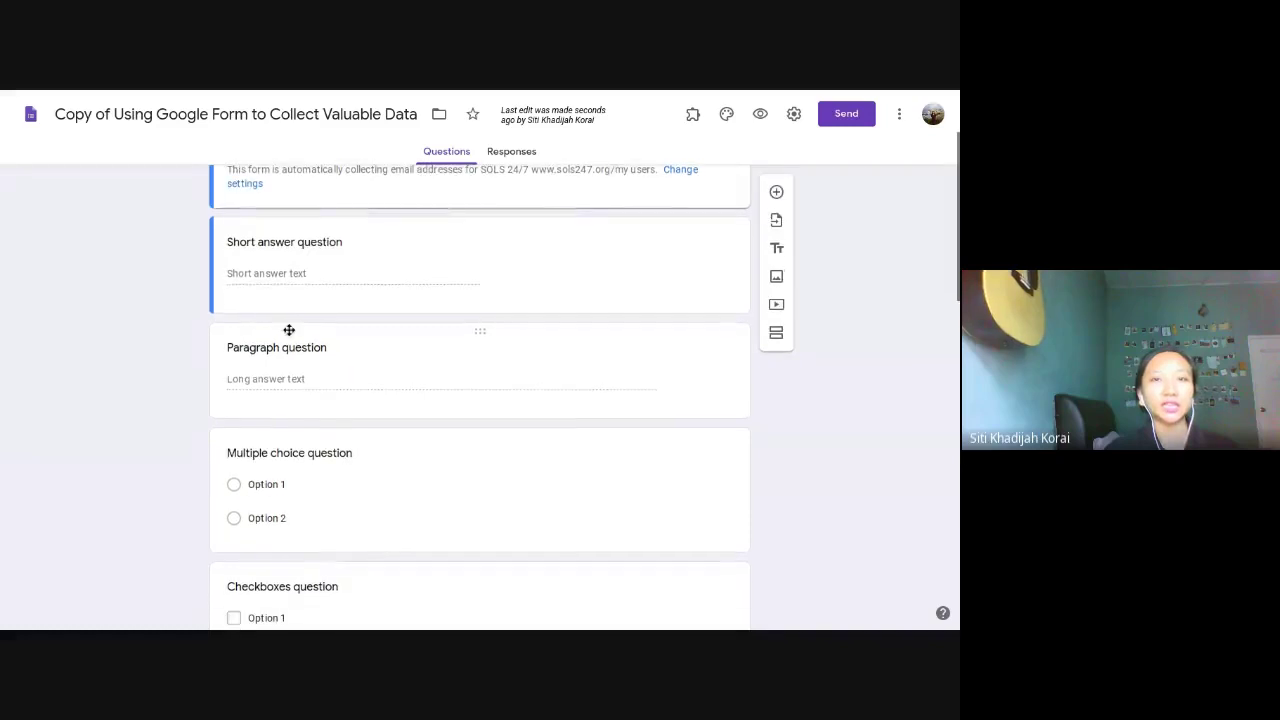
Step: Scroll through every question card, then open the form's respondent preview
scroll(286, 330, "down", 1)
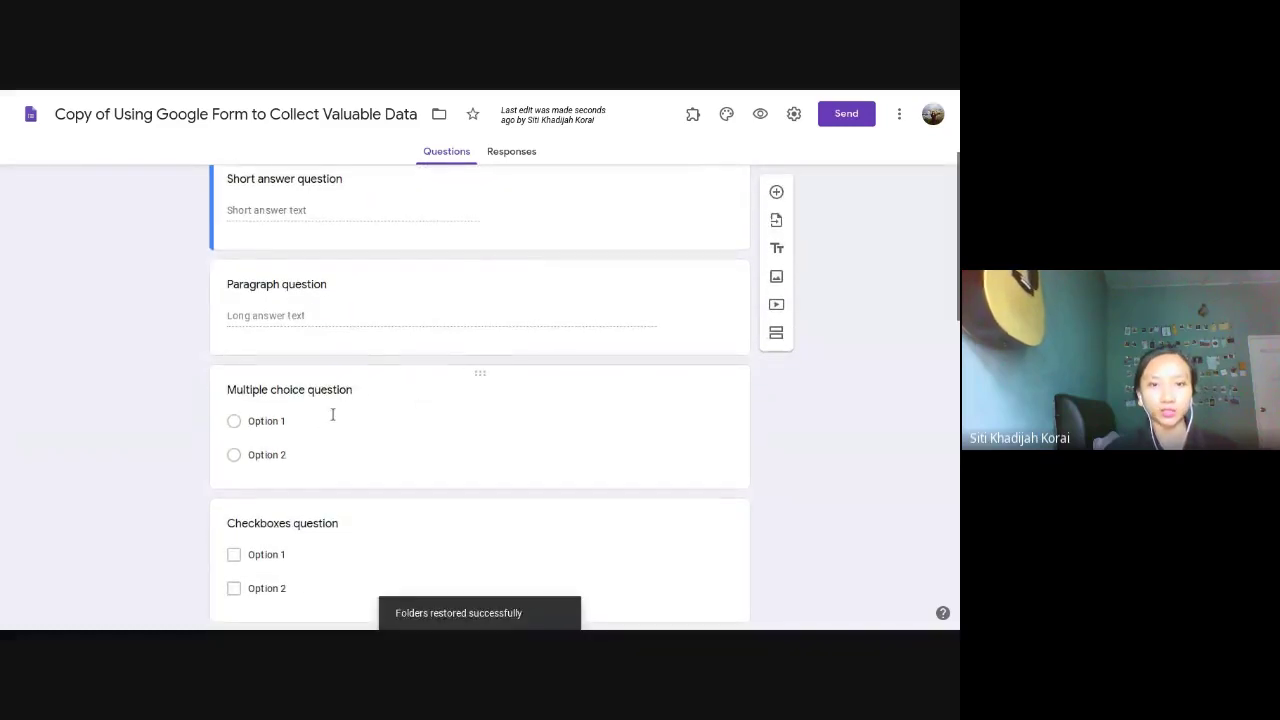
scroll(334, 423, "down", 1)
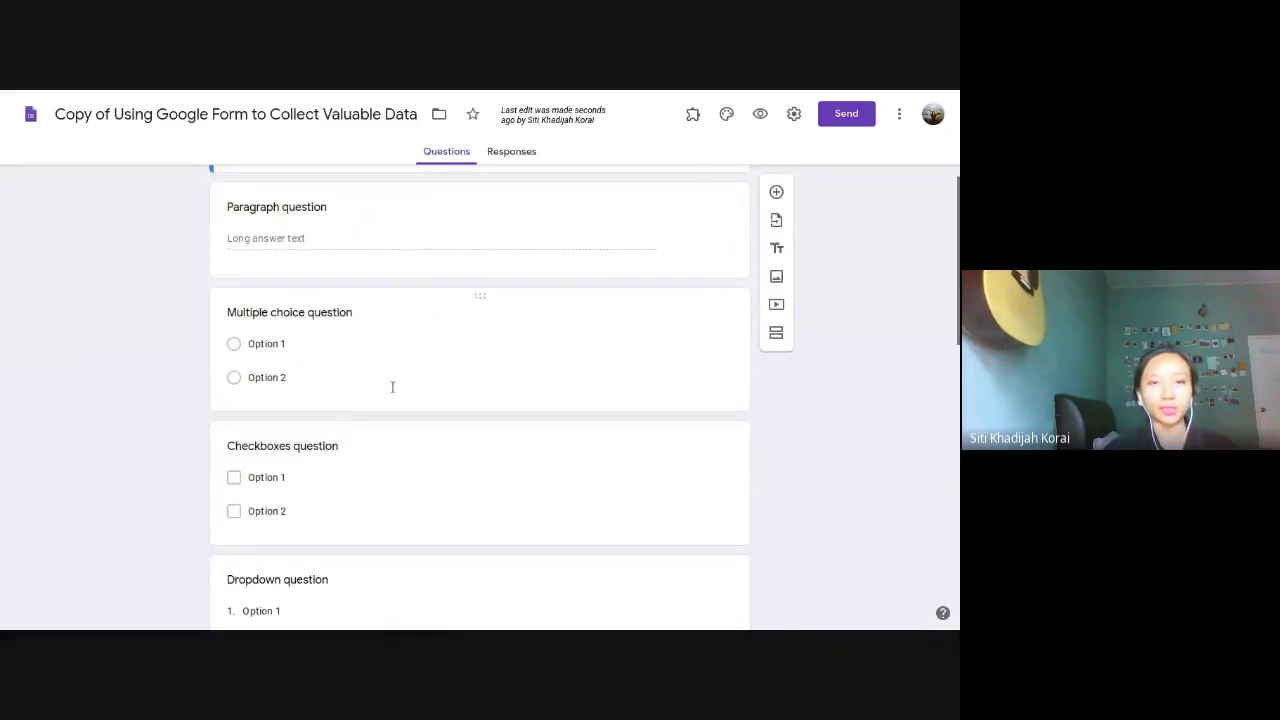
scroll(391, 385, "down", 1)
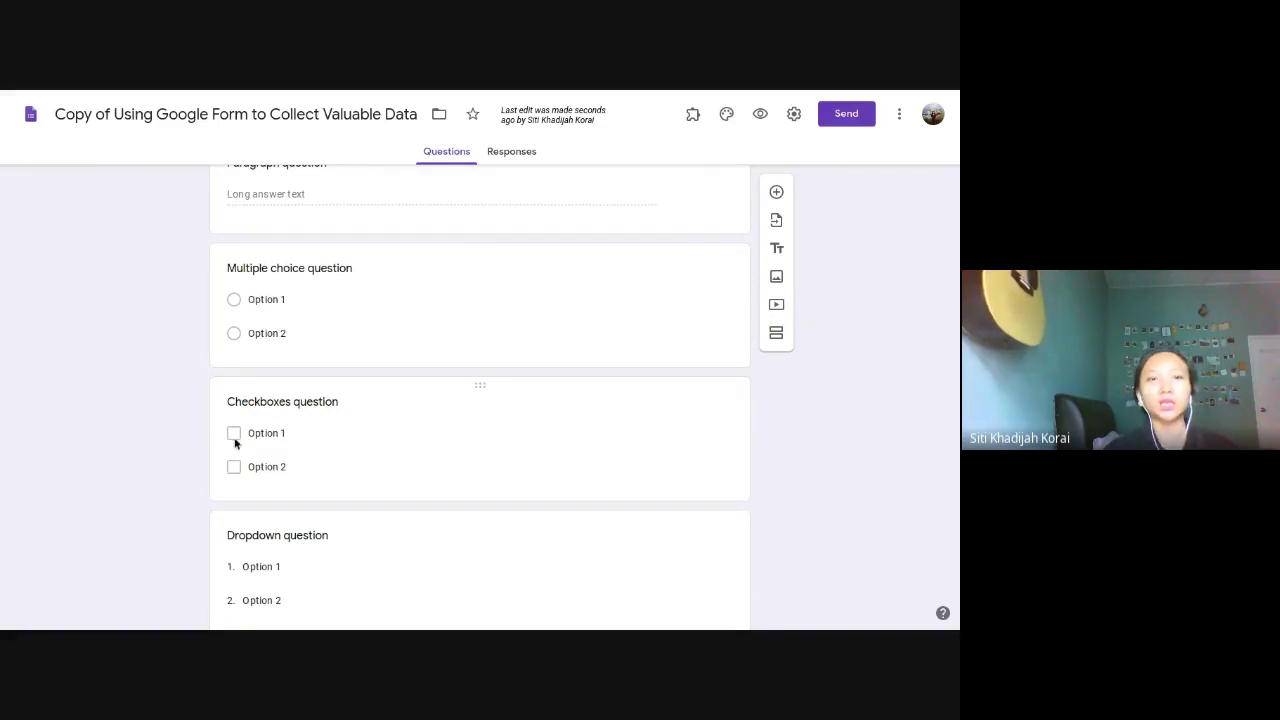
scroll(286, 409, "down", 3)
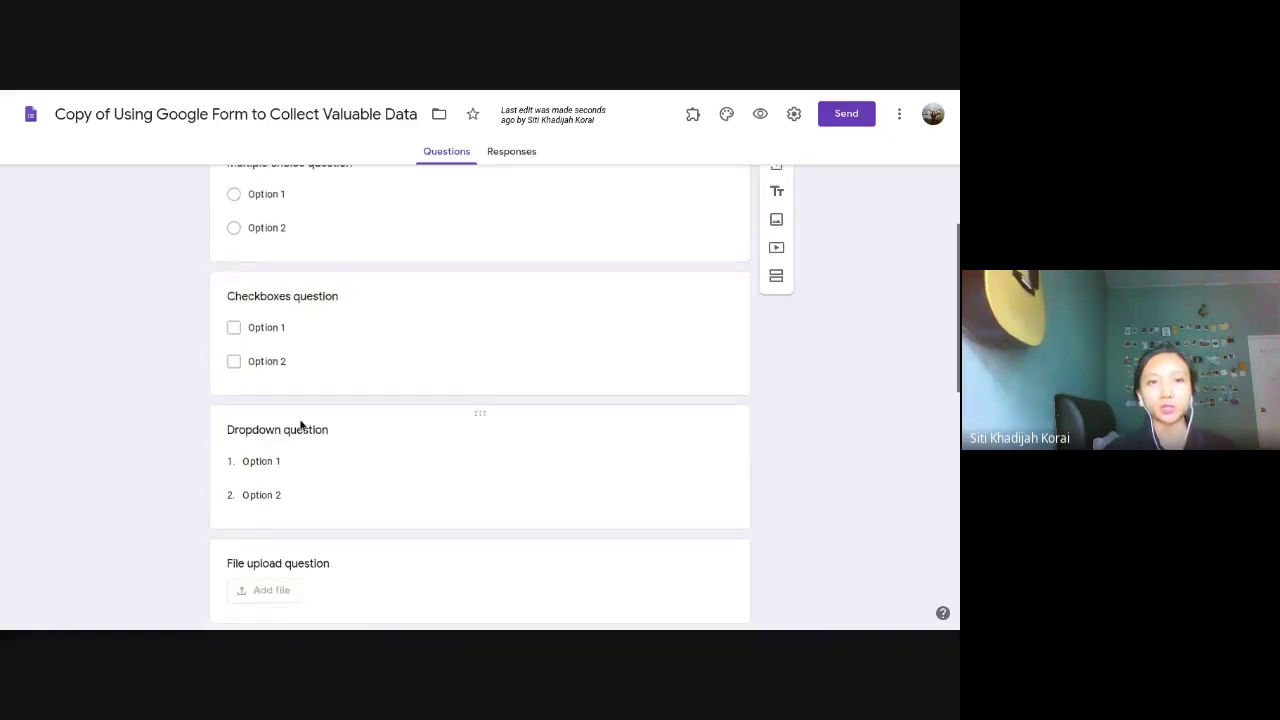
scroll(328, 433, "down", 2)
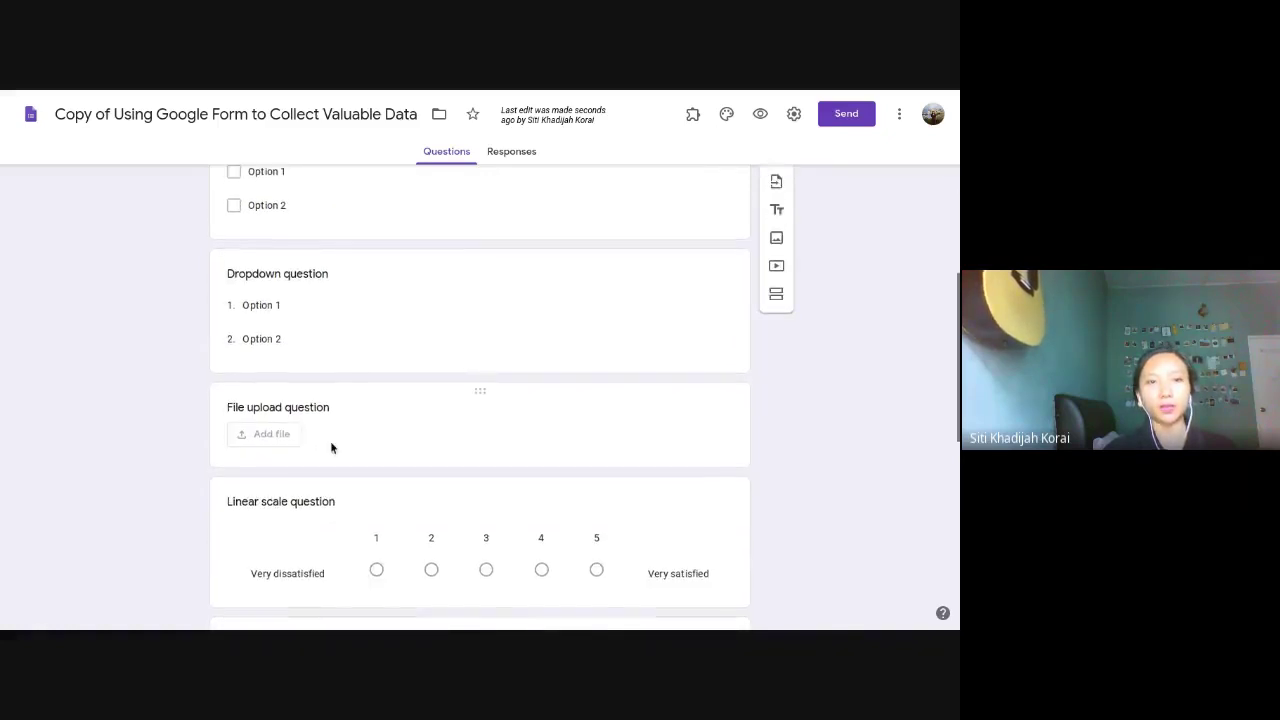
scroll(323, 417, "down", 2)
scroll(340, 430, "down", 2)
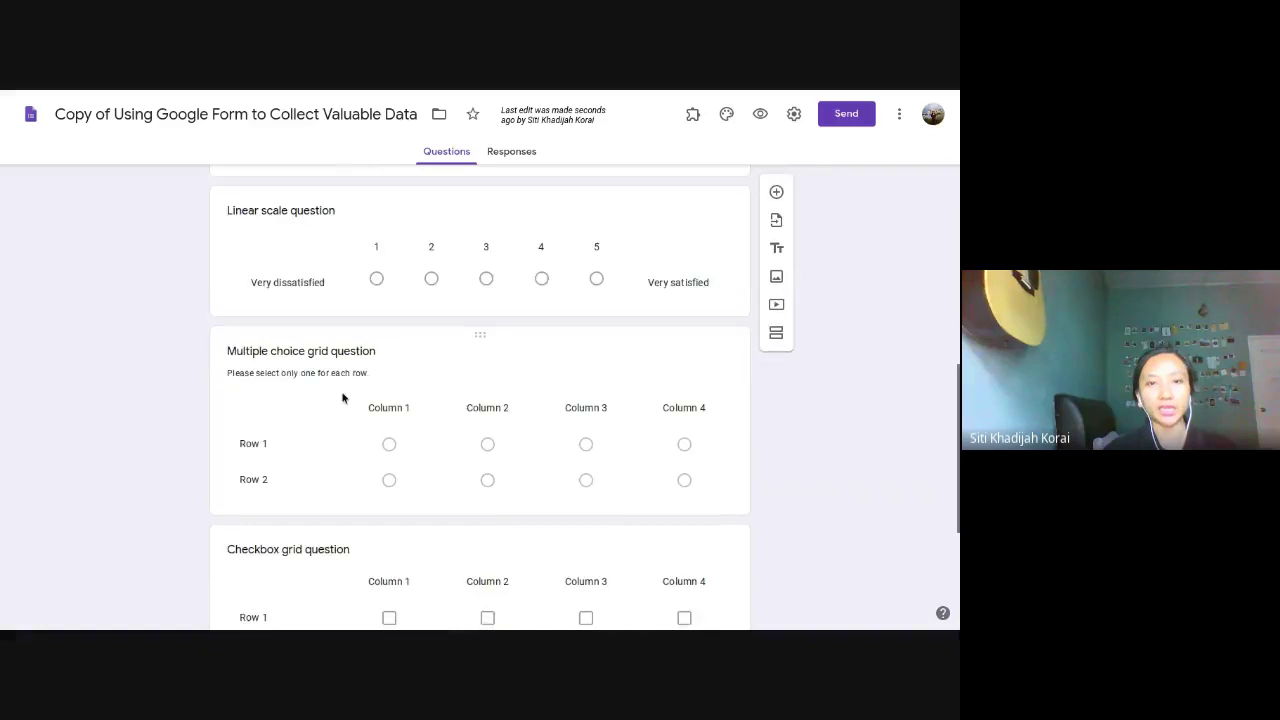
scroll(286, 434, "down", 3)
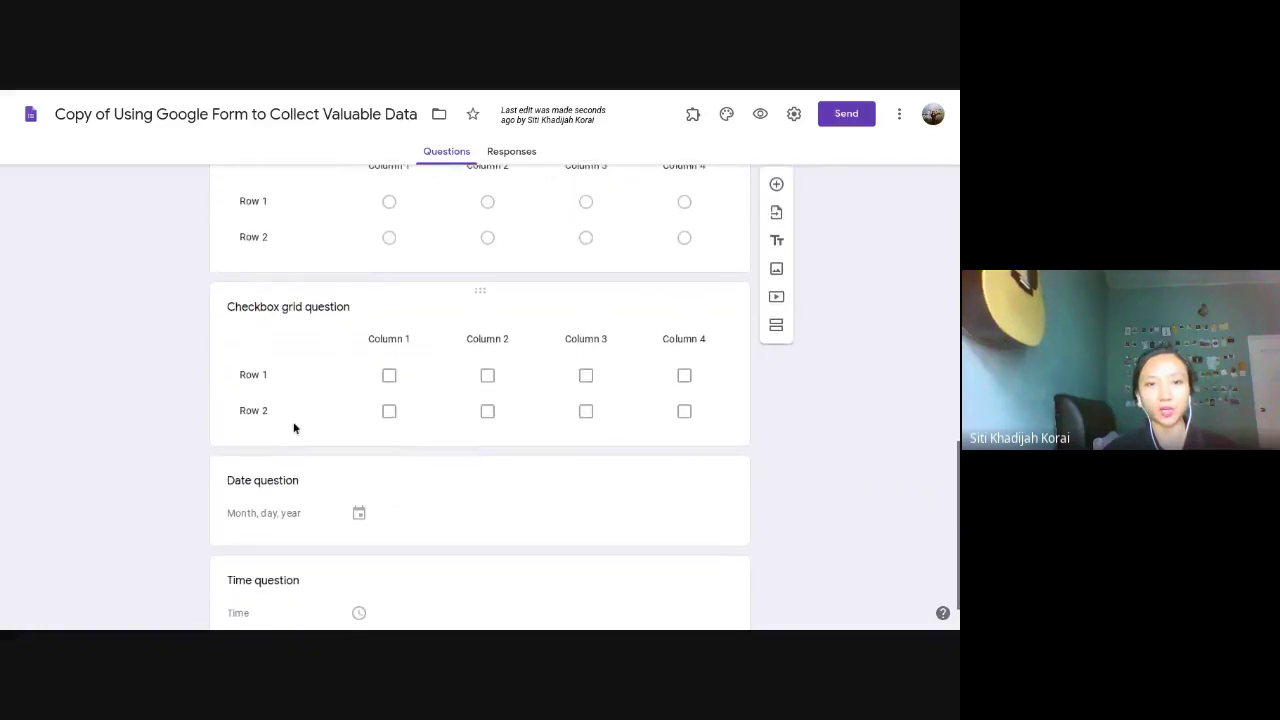
scroll(330, 436, "down", 1)
scroll(360, 470, "up", 10)
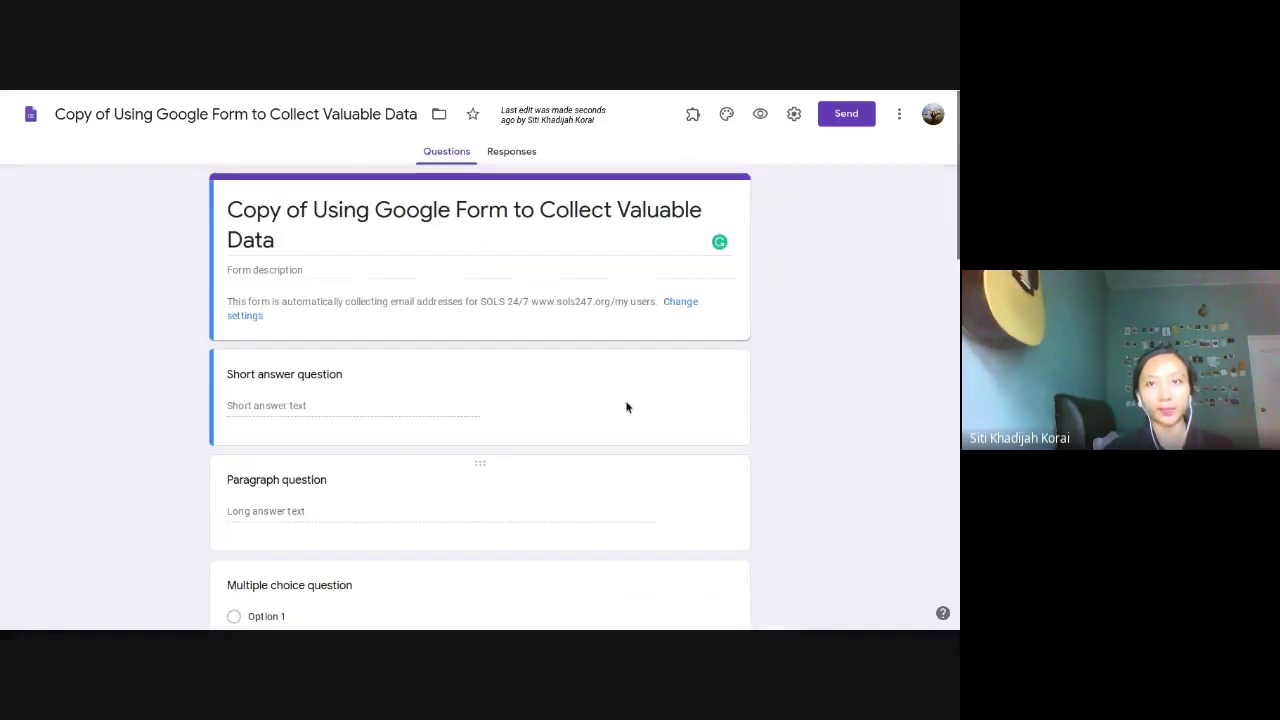
left_click(758, 114)
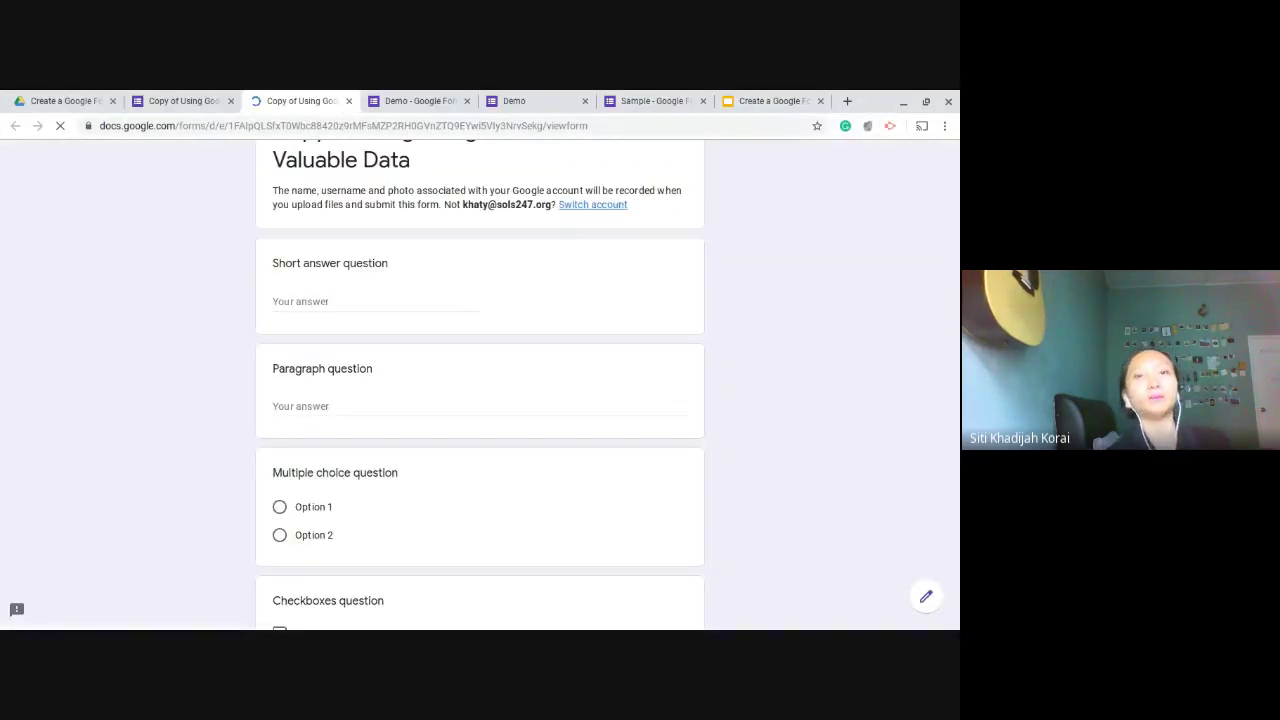
Step: Show the preview fullscreen and try the Short answer and Paragraph answer fields
key("F11")
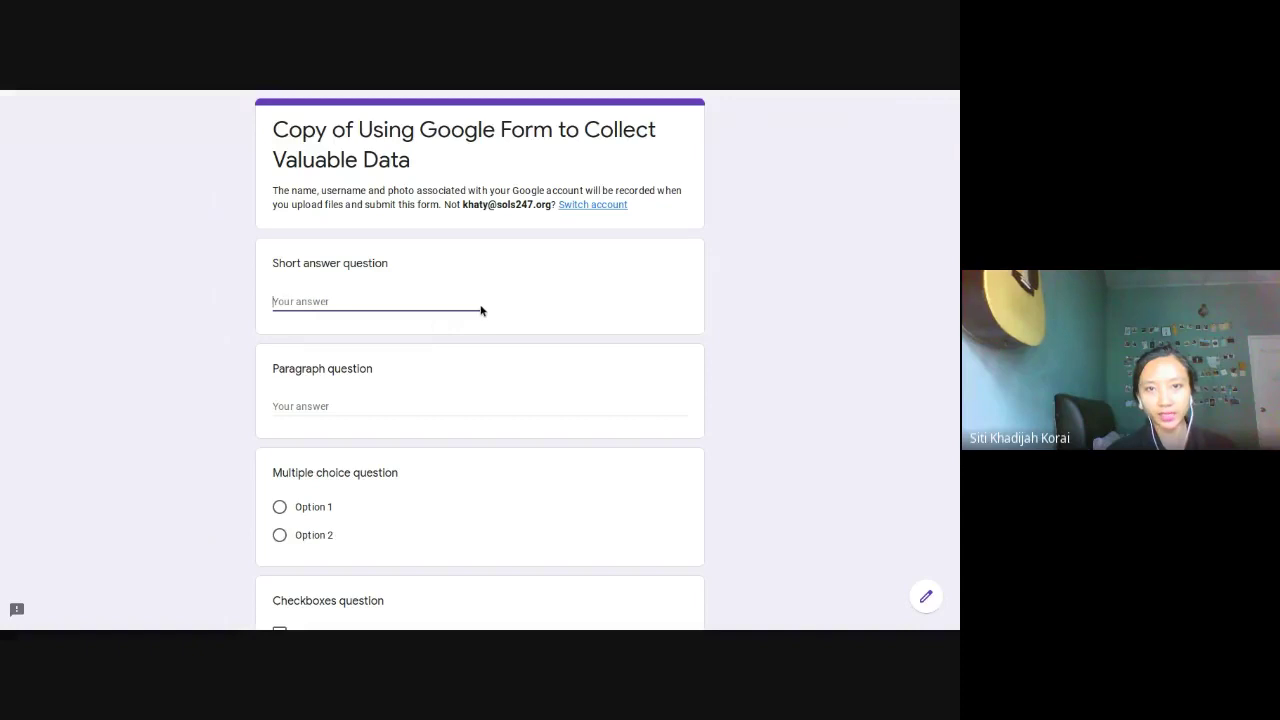
left_click(656, 405)
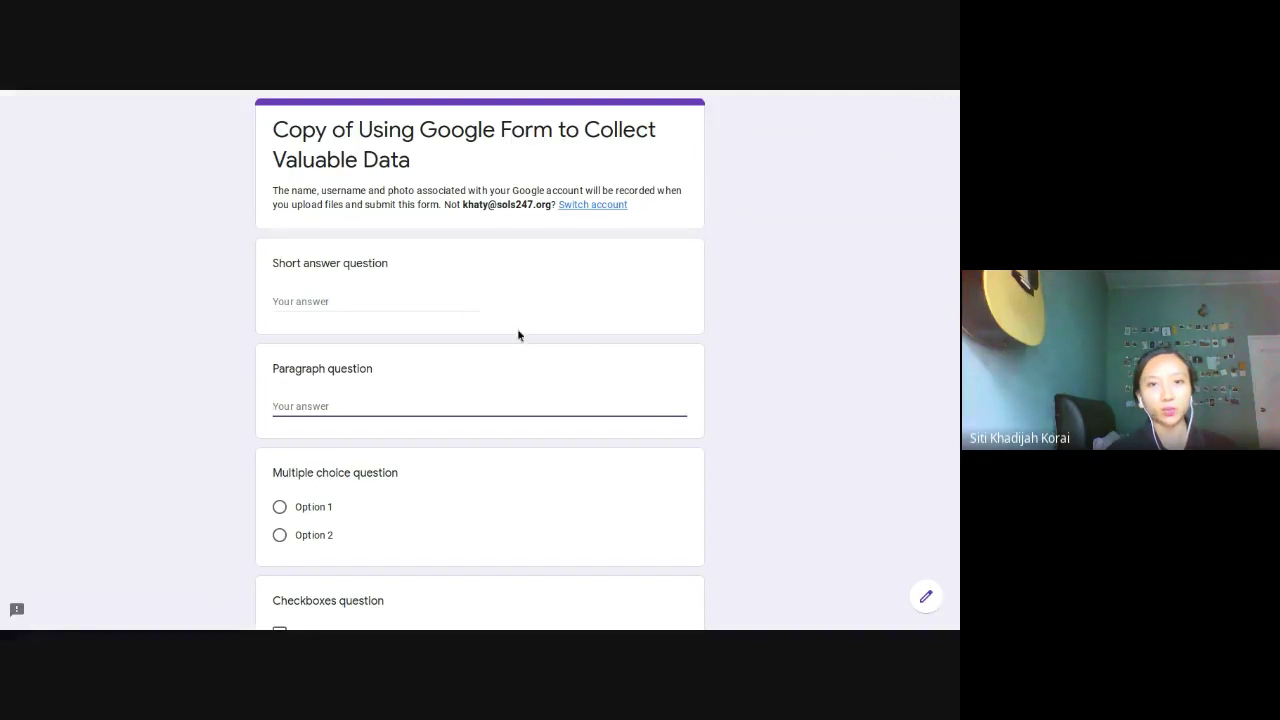
left_click(400, 301)
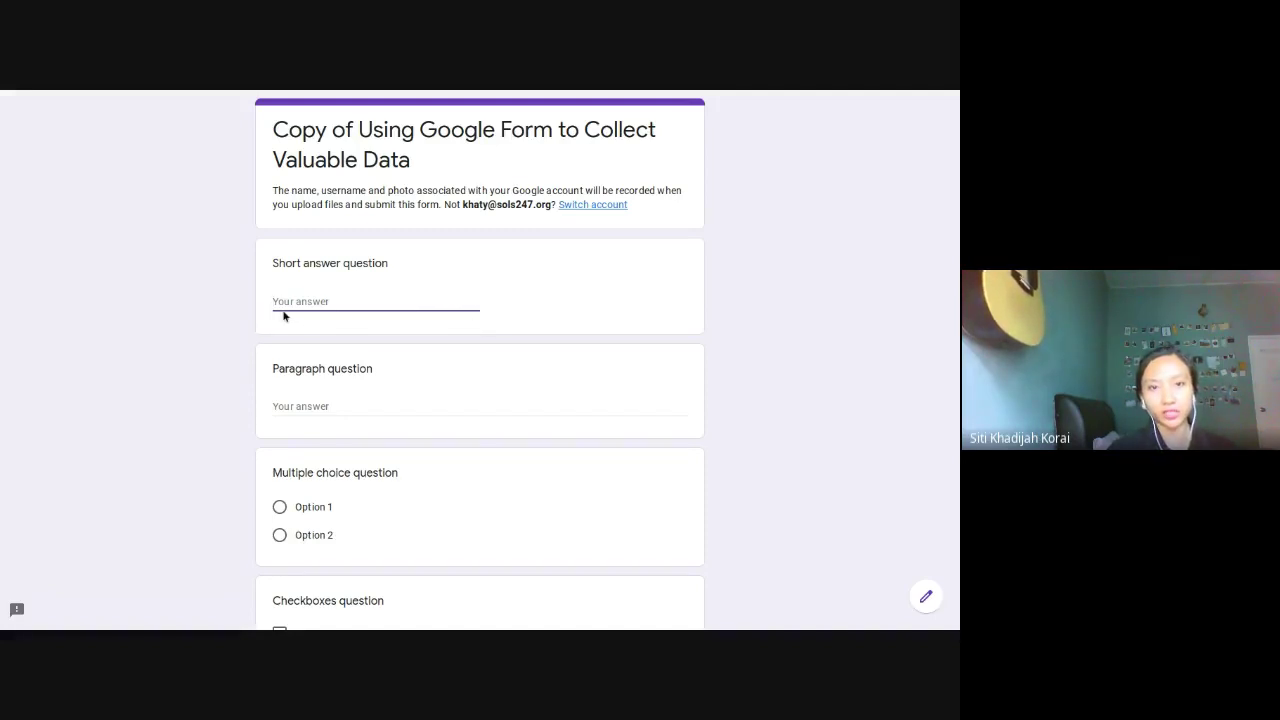
left_click(530, 403)
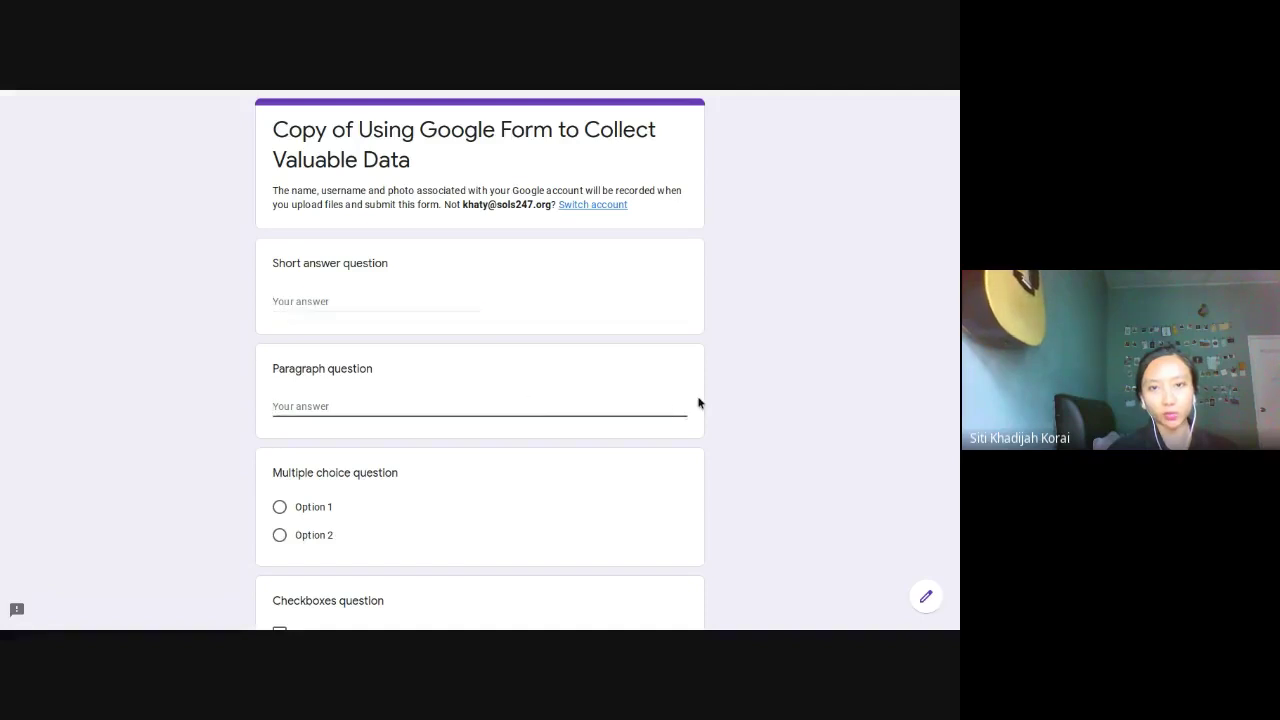
scroll(682, 426, "down", 2)
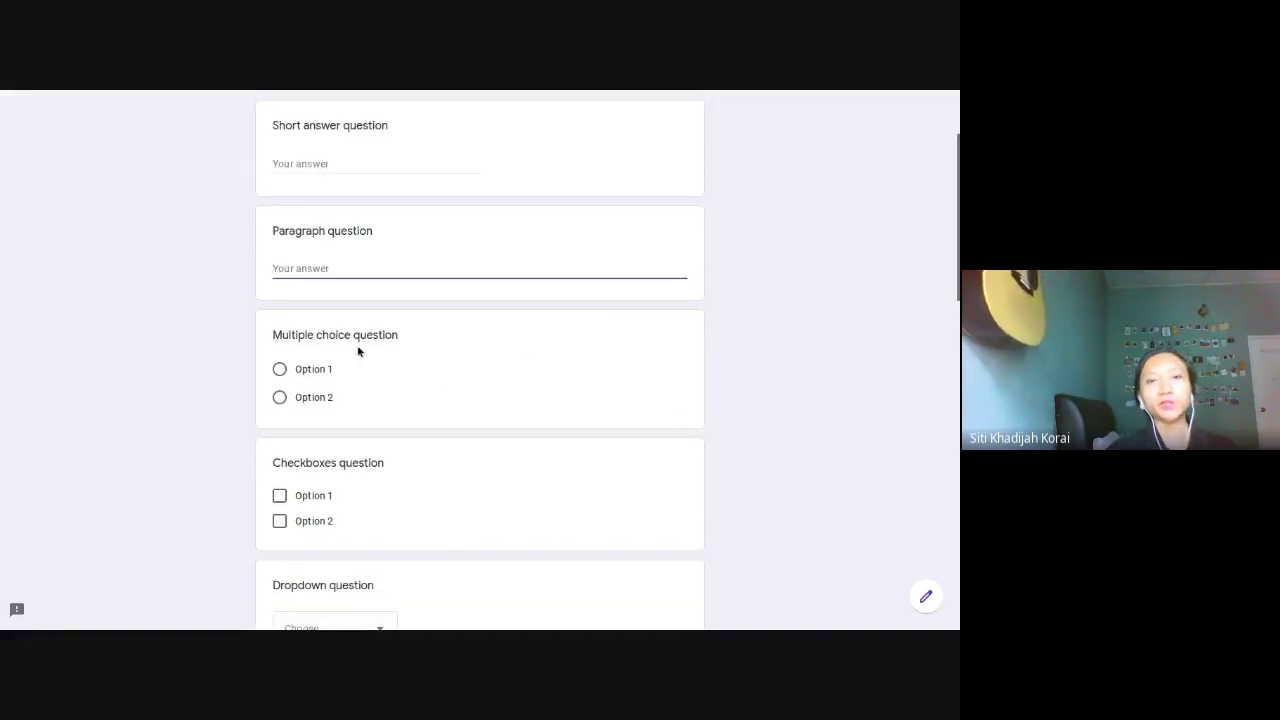
Step: Answer the multiple choice question with Option 2
left_click(278, 370)
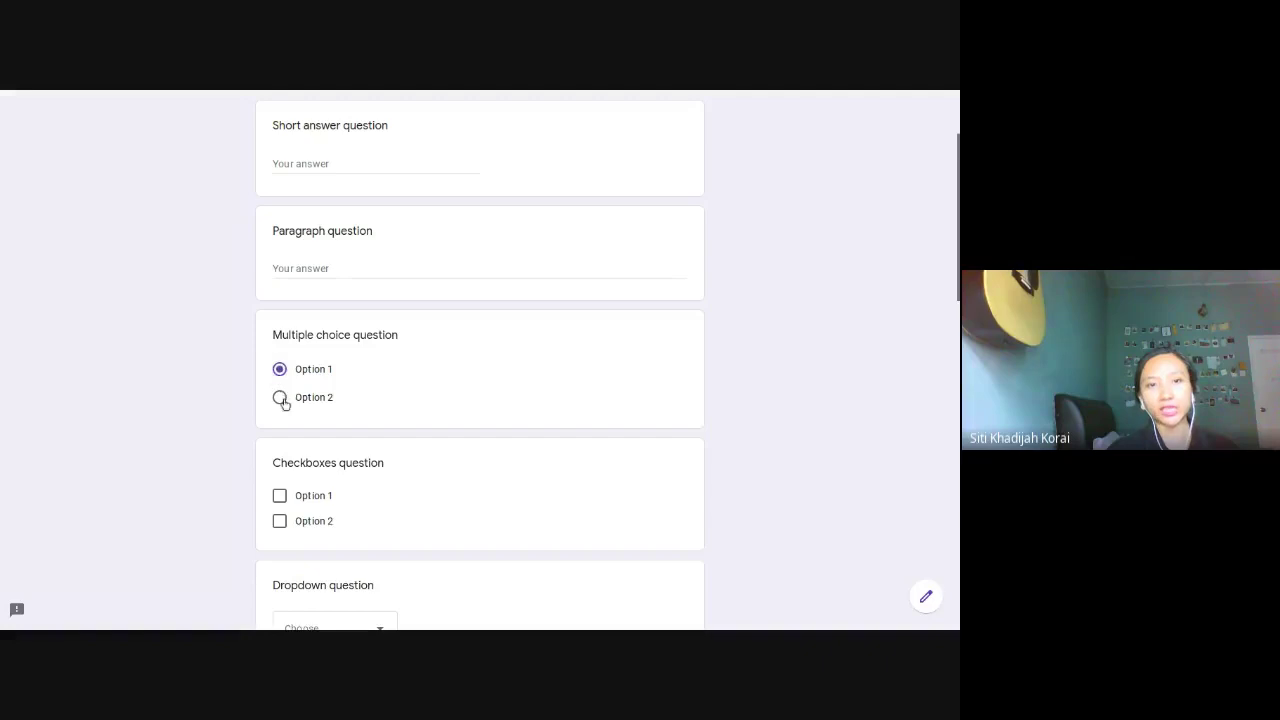
left_click(281, 399)
left_click(279, 369)
left_click(280, 397)
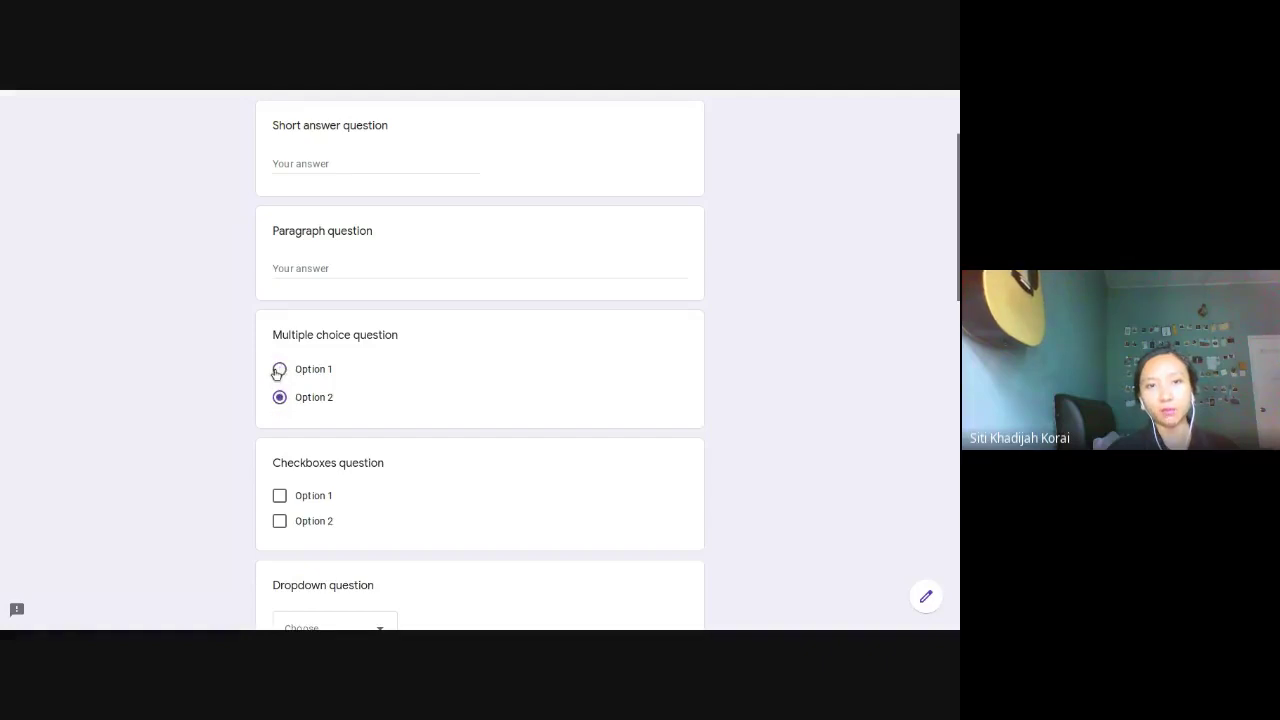
left_click(281, 369)
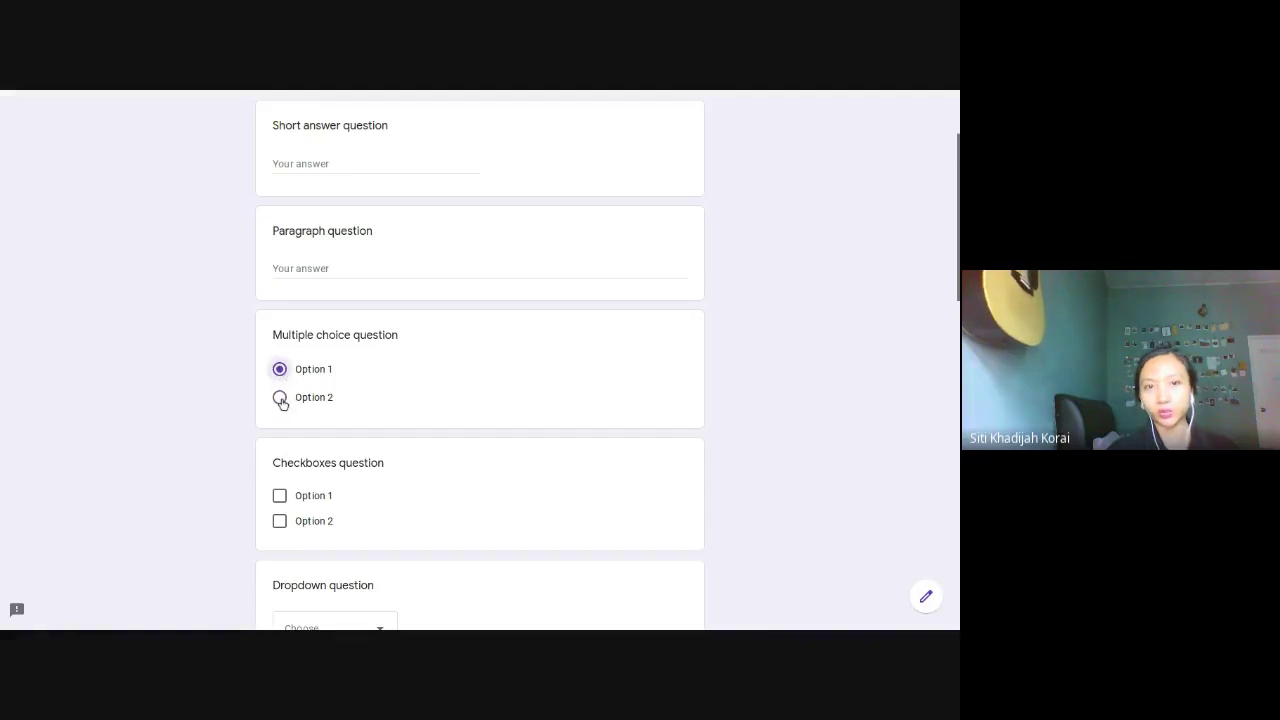
left_click(280, 398)
Step: Tick checkboxes Option 1 and Option 2, and answer the dropdown with Option 1
scroll(436, 420, "down", 1)
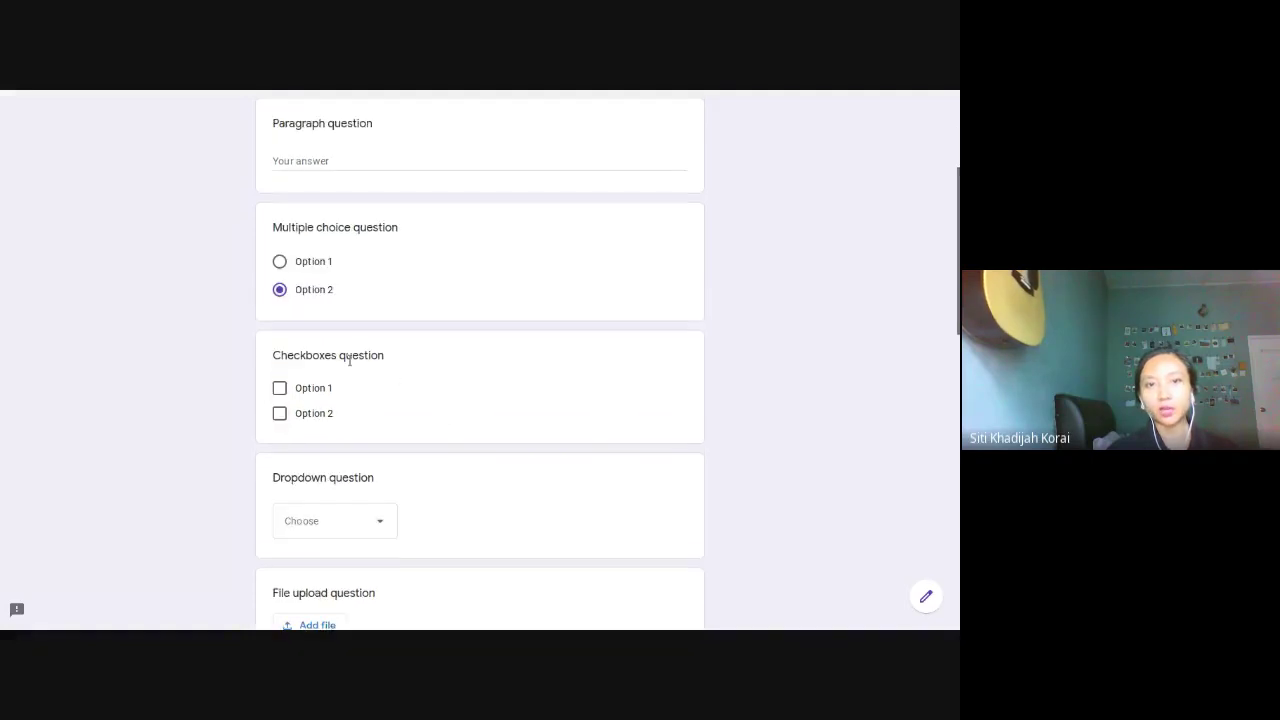
left_click(279, 388)
left_click(279, 413)
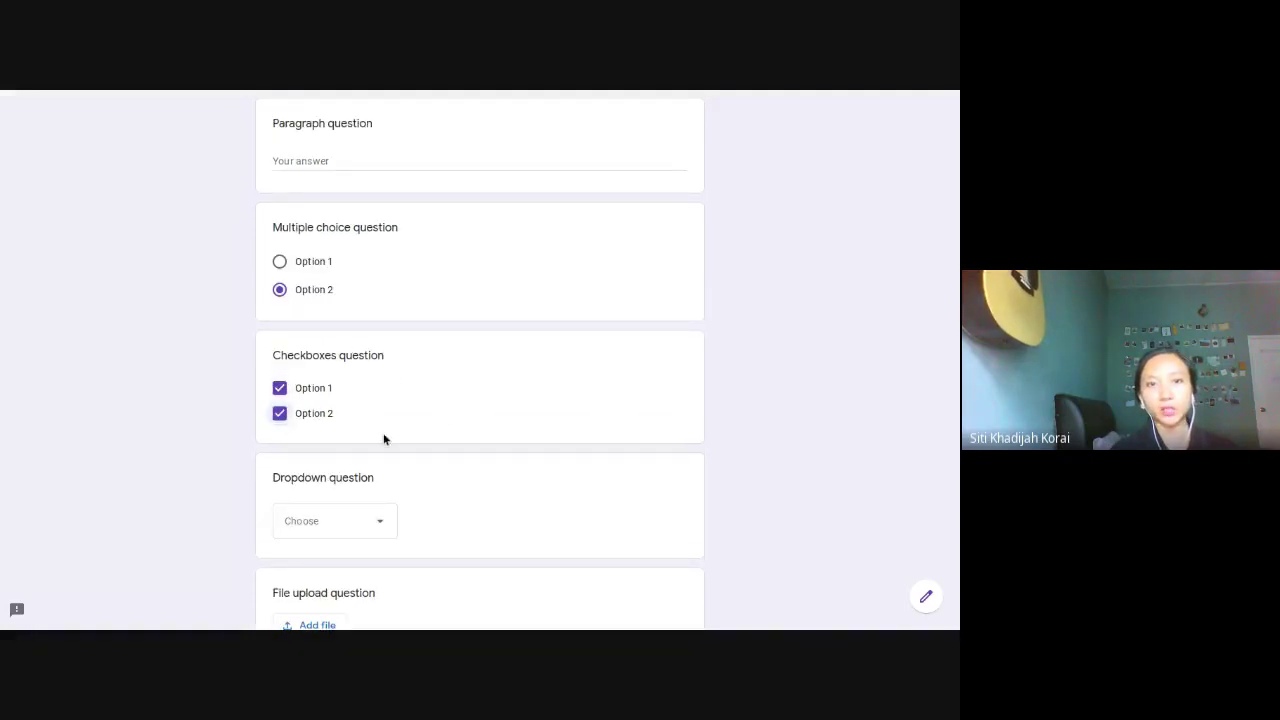
scroll(390, 385, "down", 1)
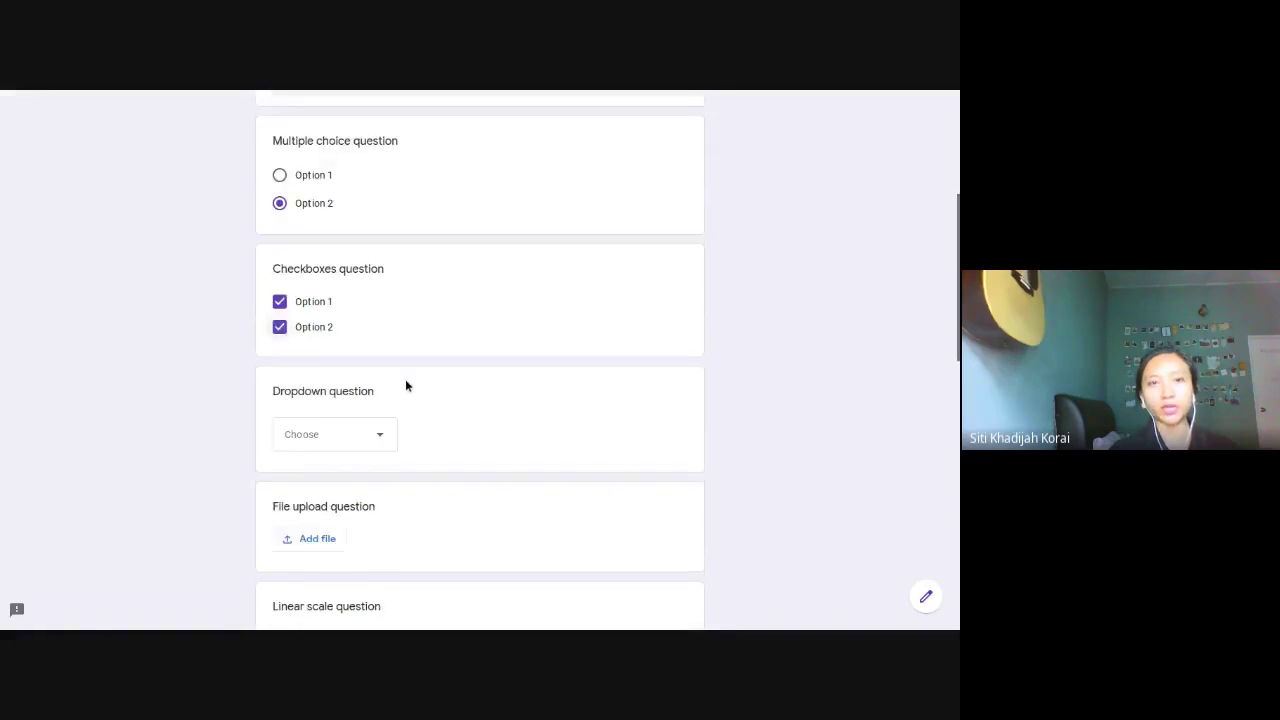
left_click(388, 442)
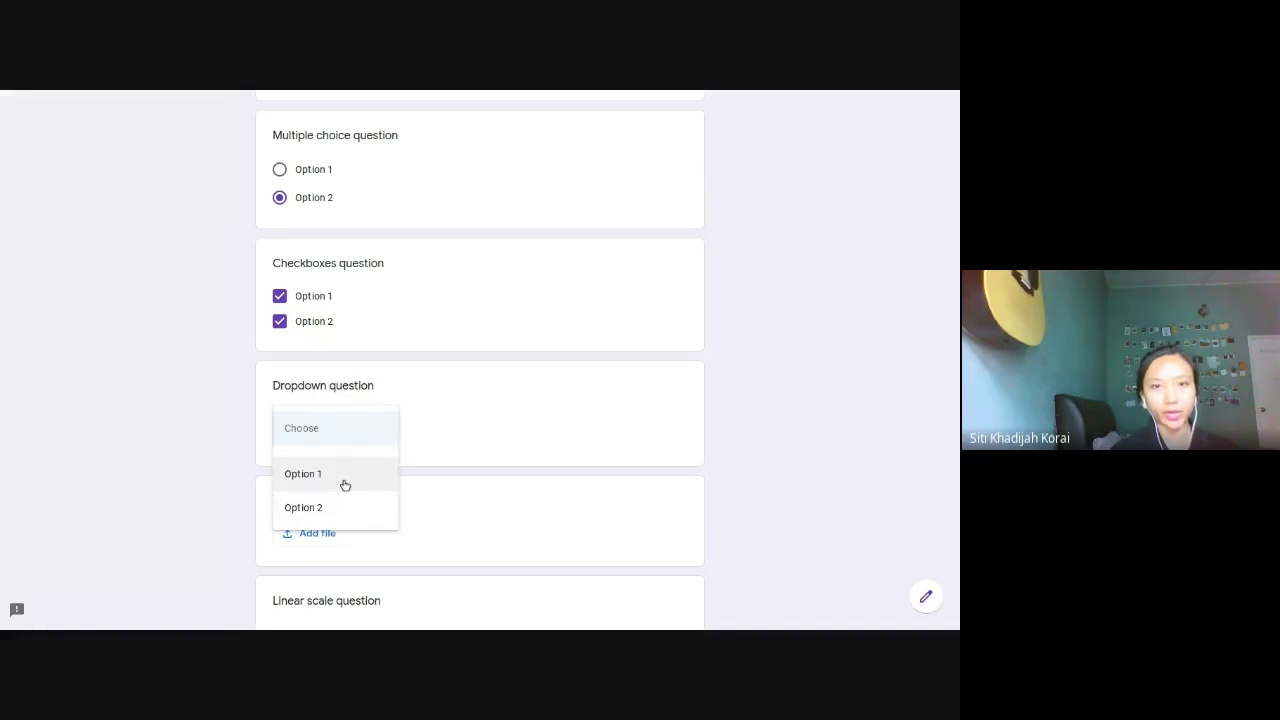
left_click(343, 480)
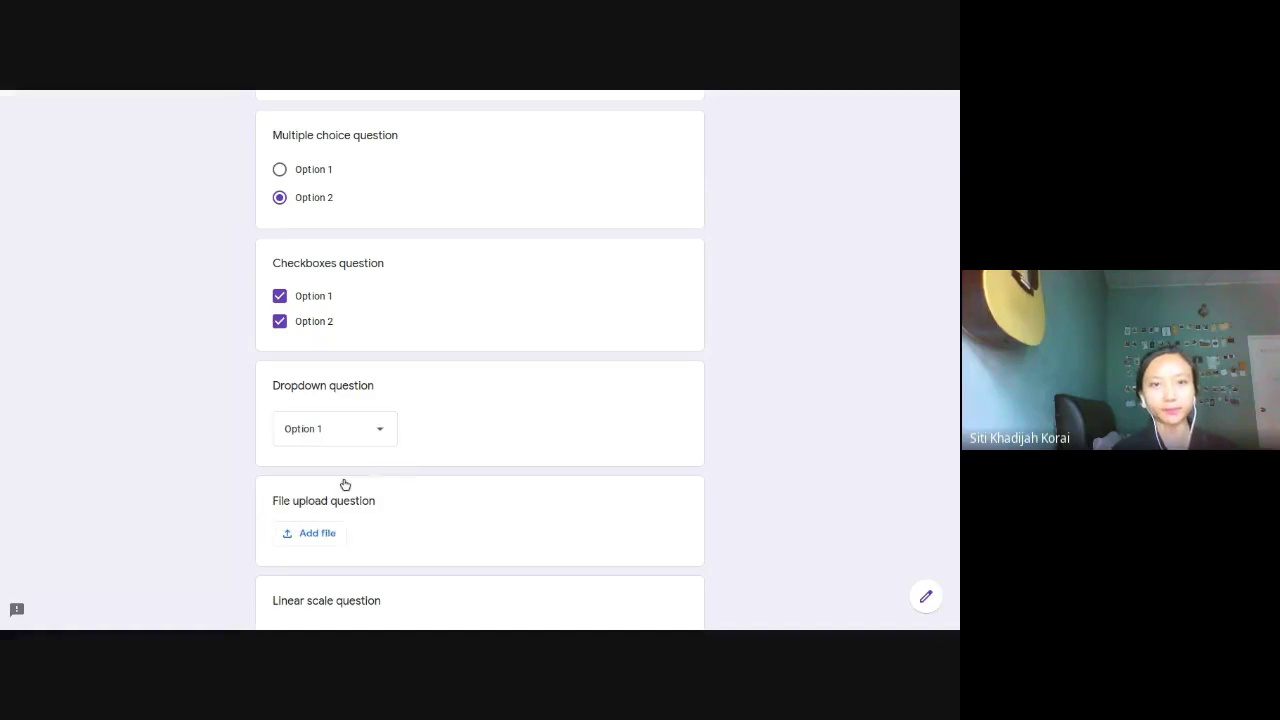
left_click(390, 430)
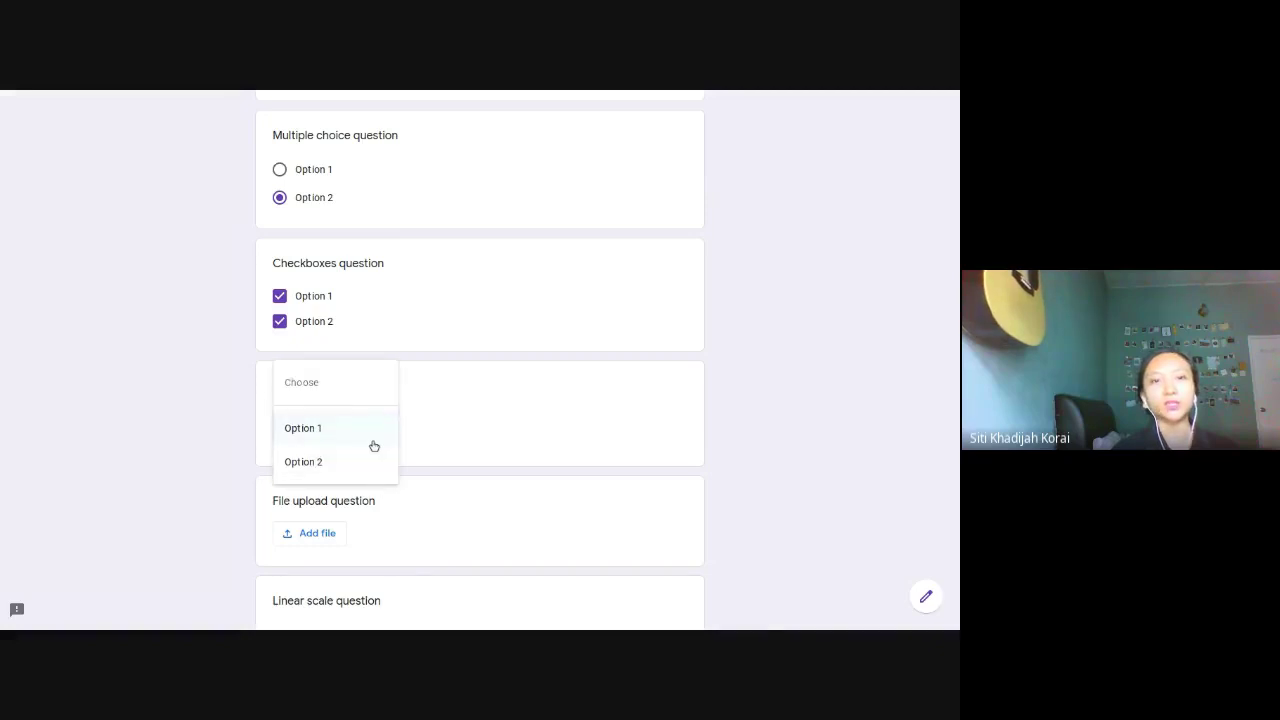
left_click(367, 427)
scroll(383, 423, "down", 2)
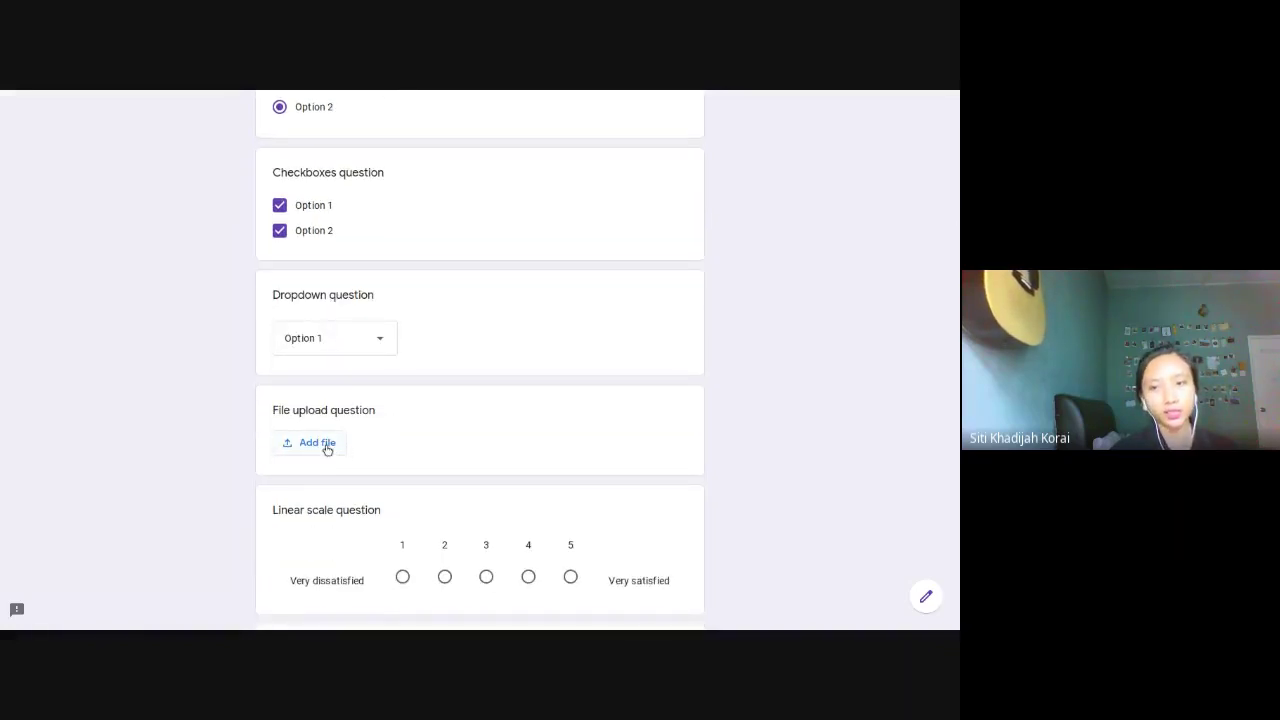
Step: Upload frame.png from the device as the file upload question's answer
left_click(328, 446)
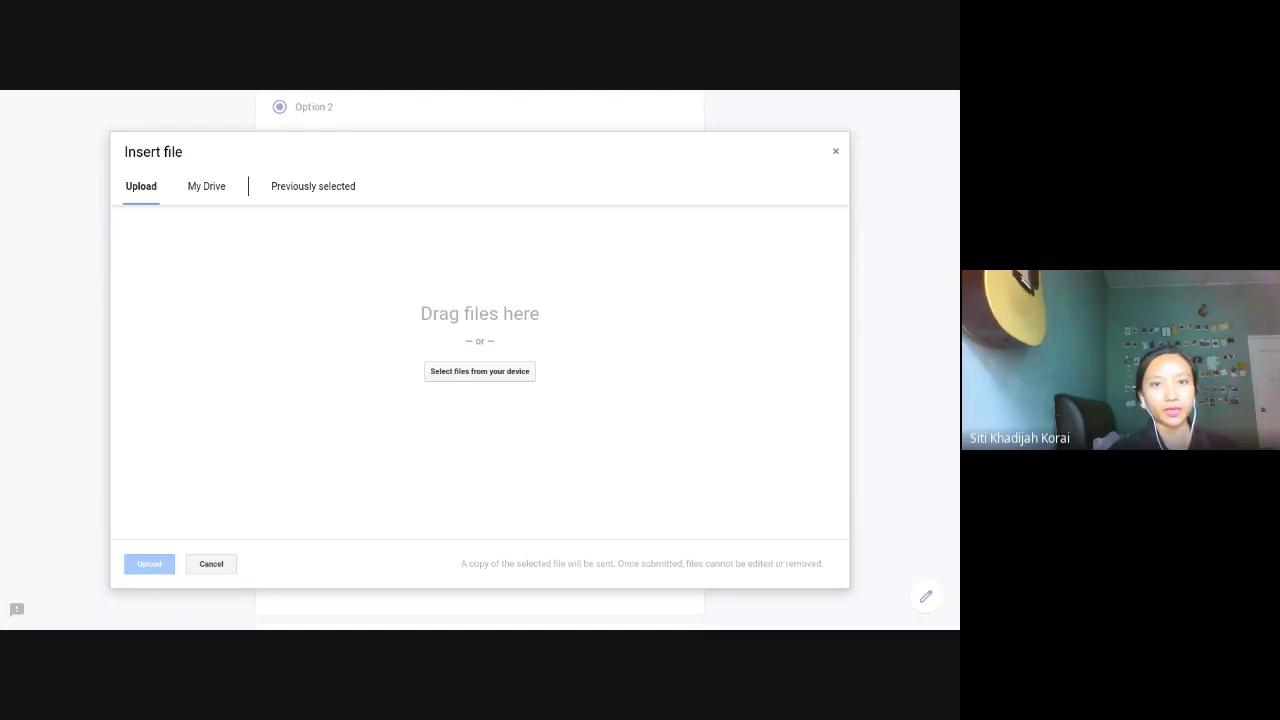
left_click(594, 523)
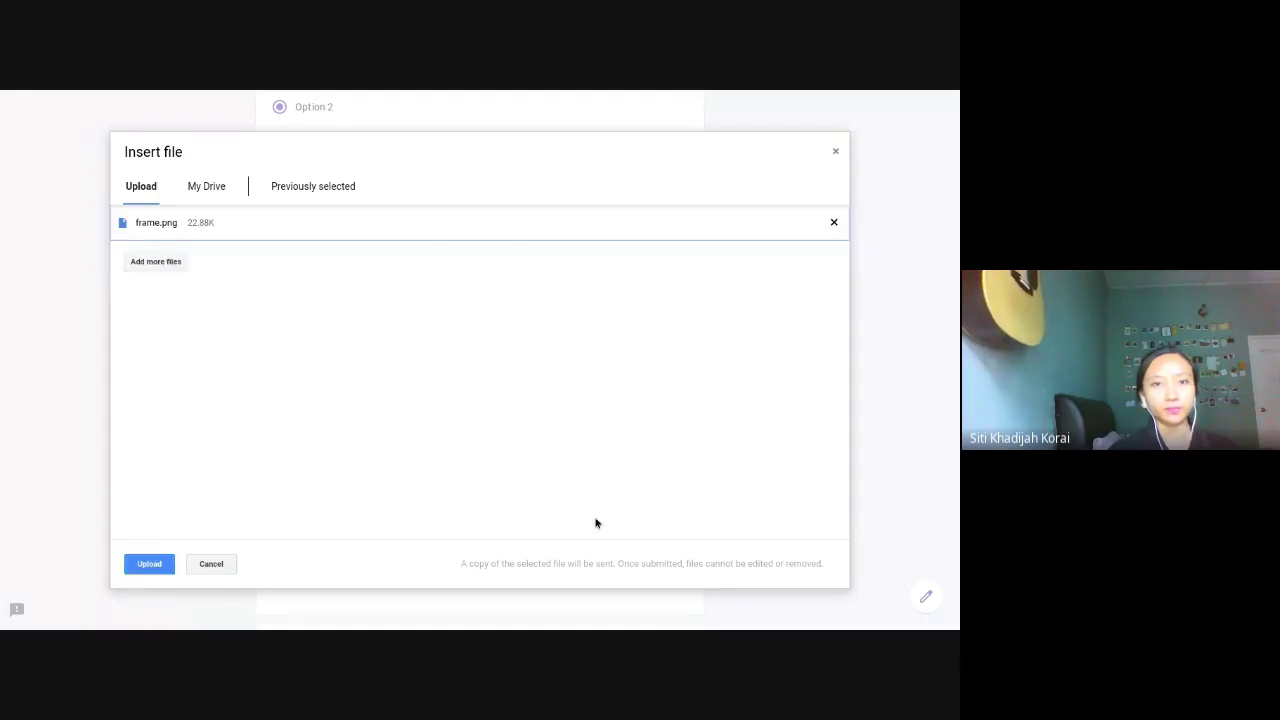
left_click(140, 566)
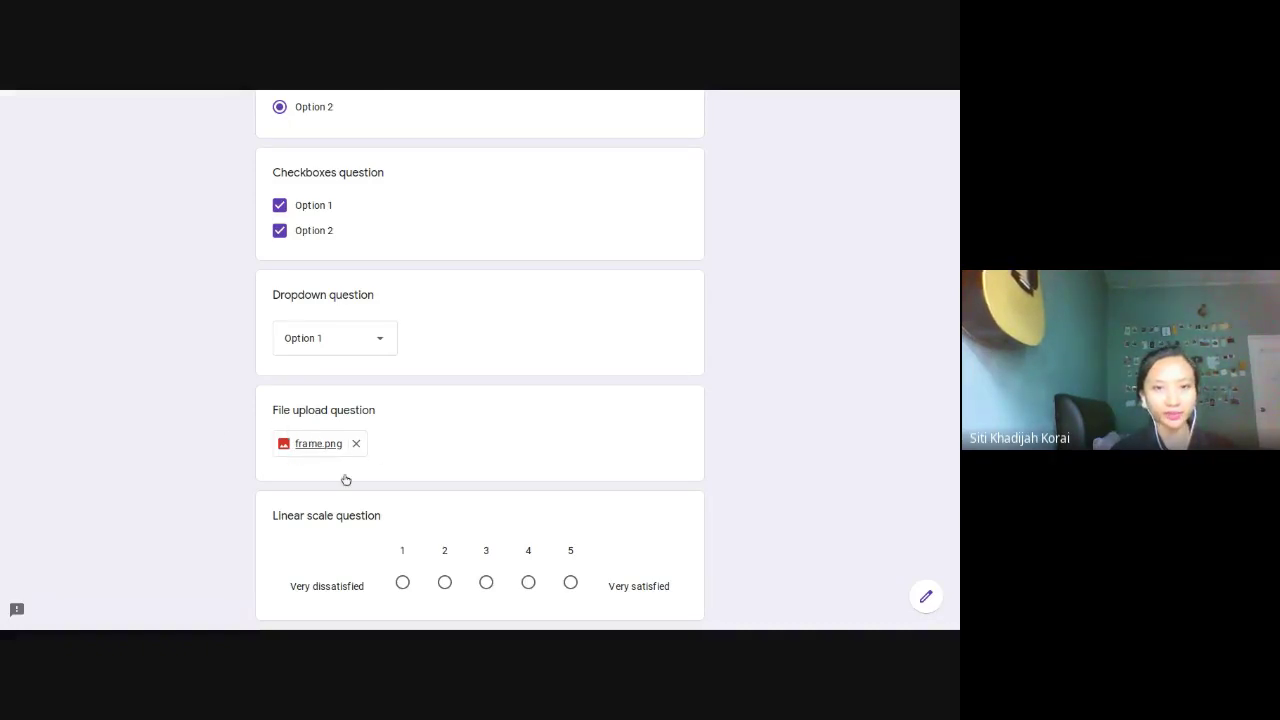
Step: Rate the linear scale question 3
scroll(454, 469, "down", 3)
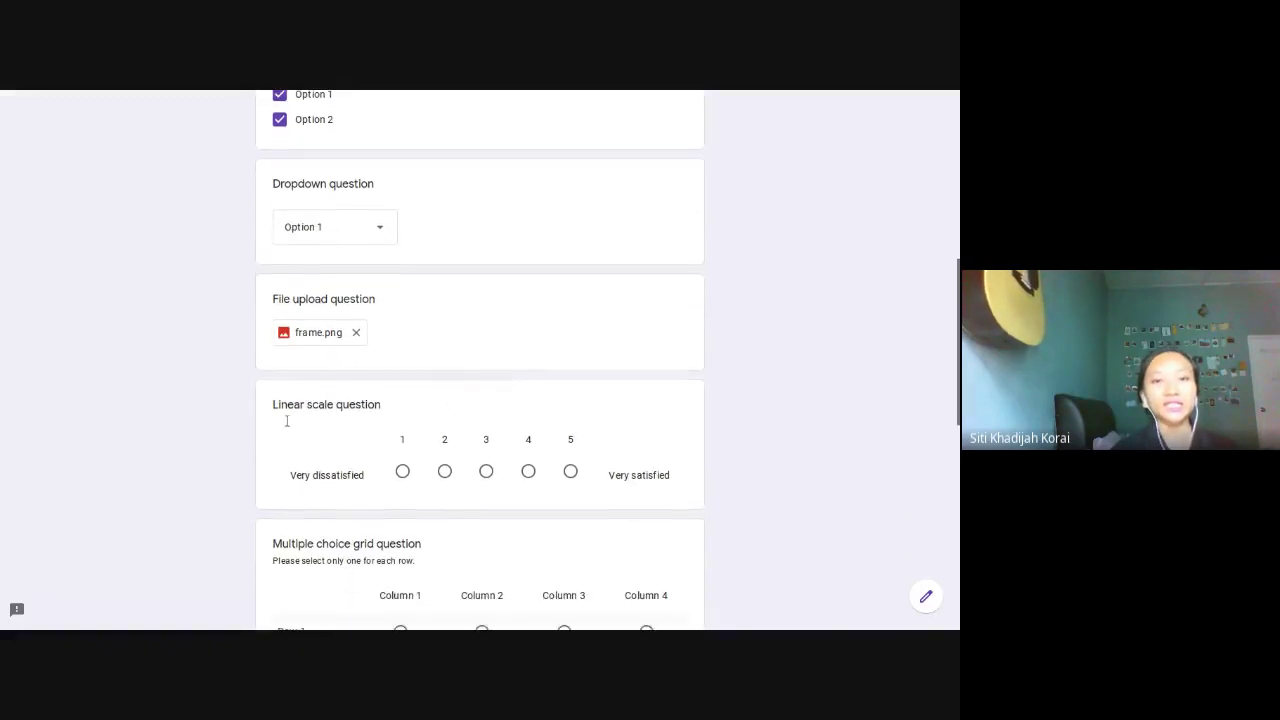
scroll(286, 421, "down", 2)
scroll(403, 386, "down", 1)
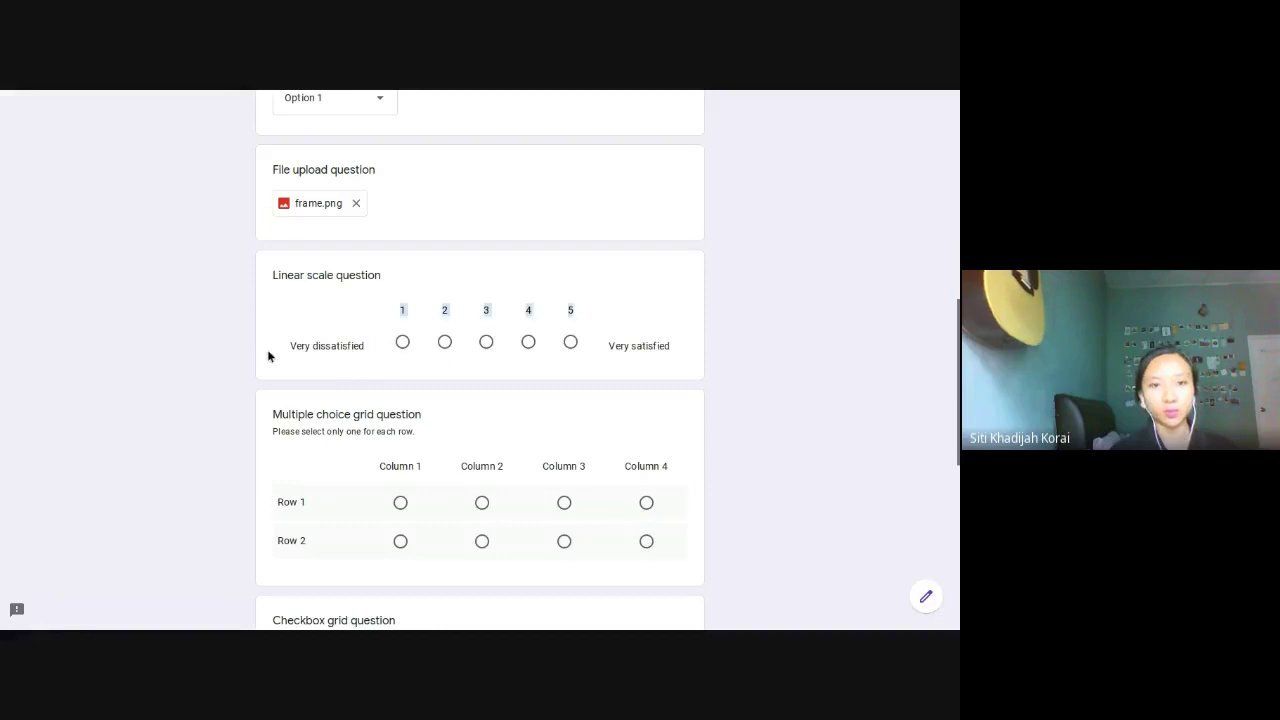
left_click_drag(354, 356, 294, 346)
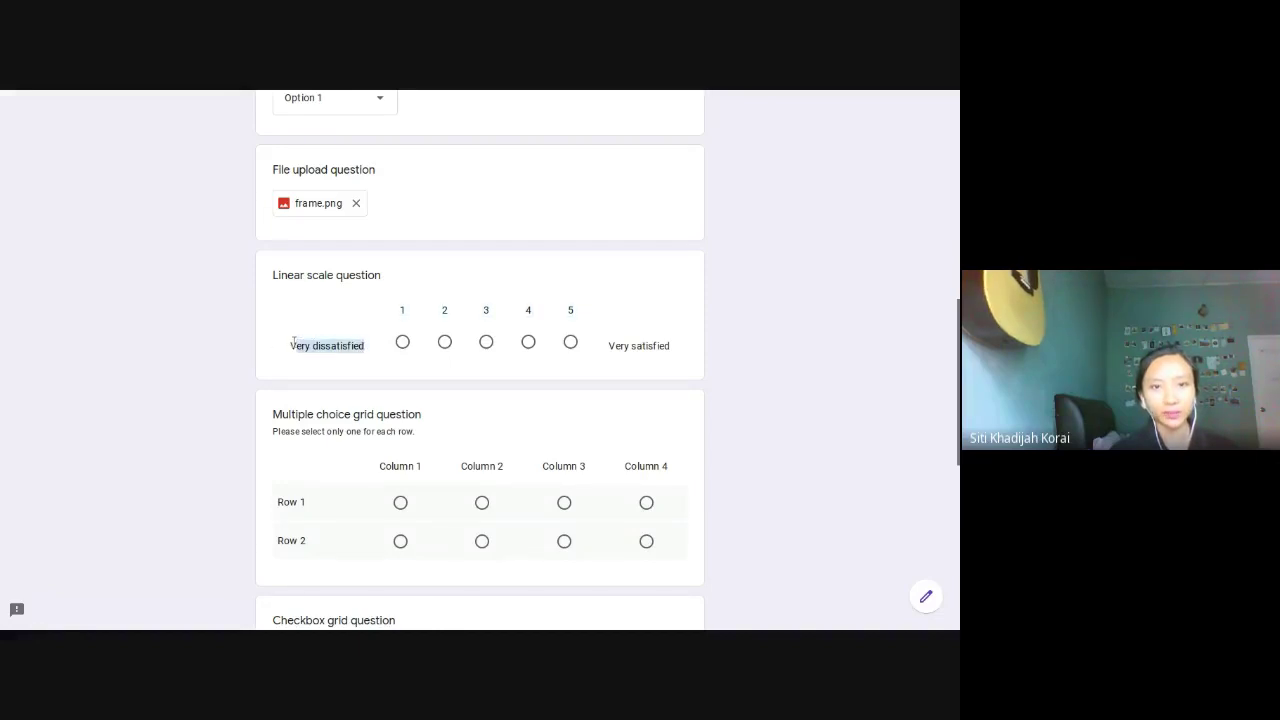
left_click(656, 348)
left_click_drag(600, 346, 711, 352)
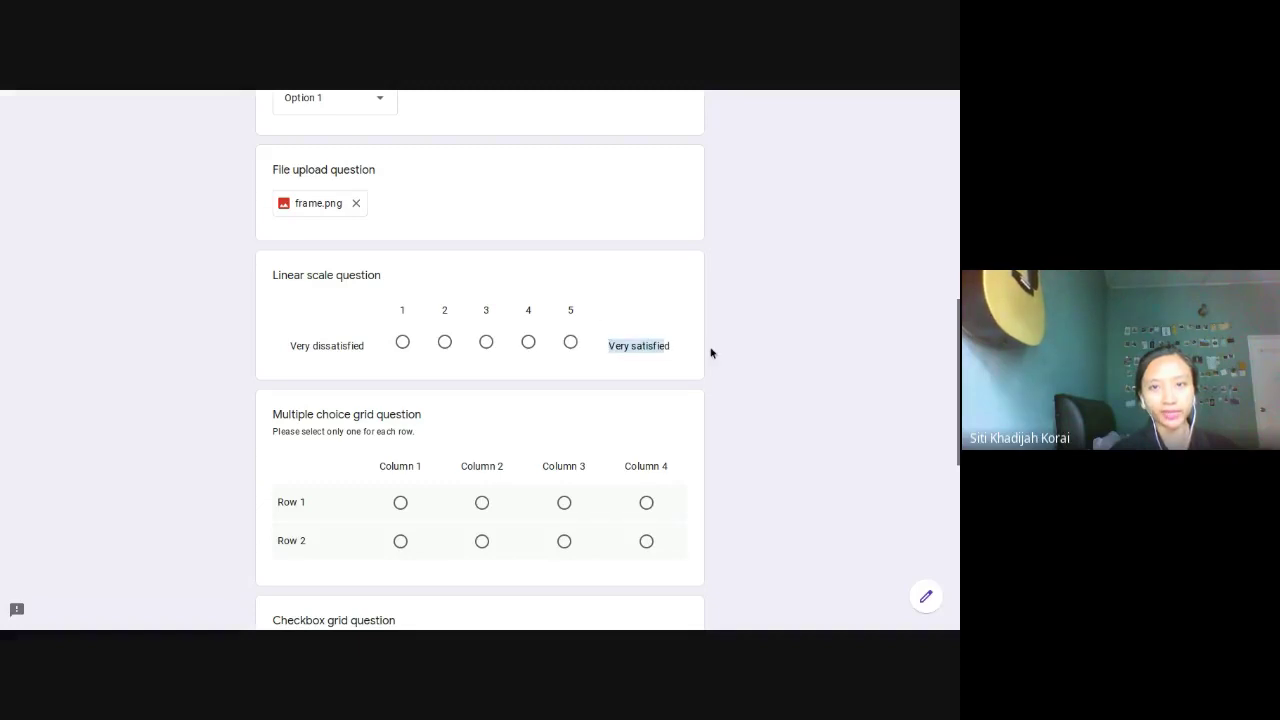
left_click(485, 342)
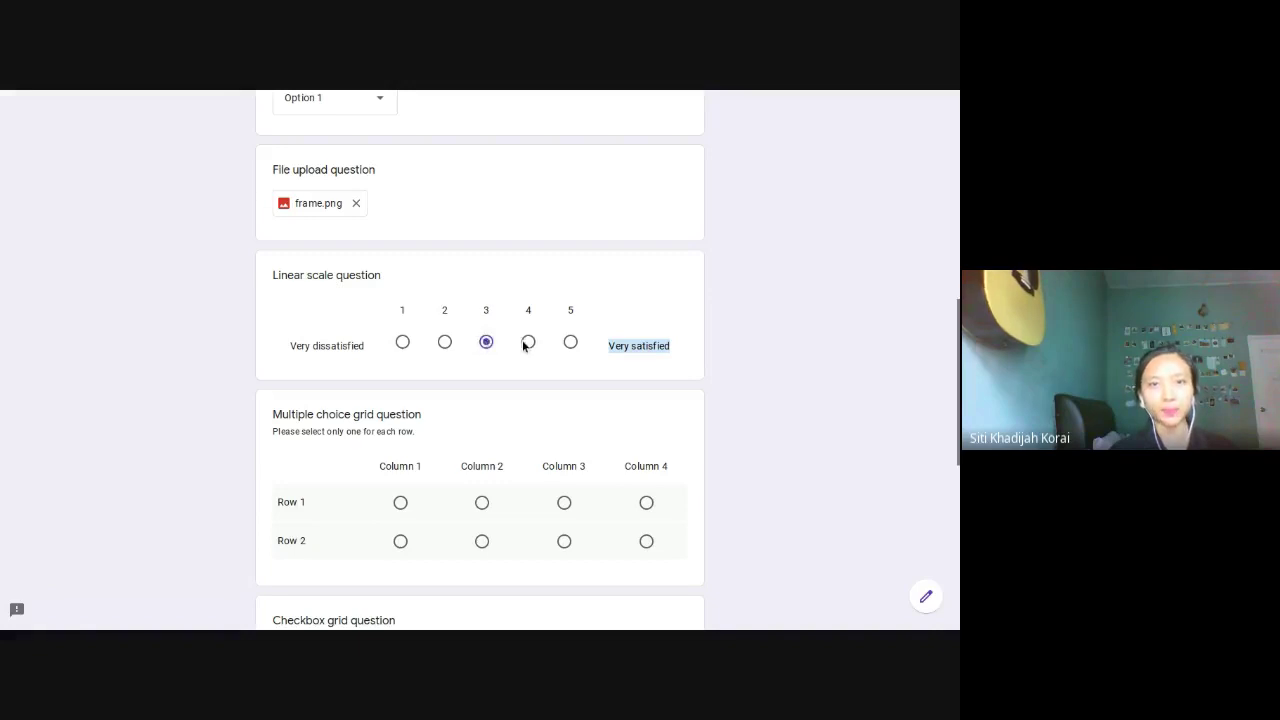
Step: Highlight the multiple choice grid's row and column labels while explaining them
scroll(485, 342, "down", 1)
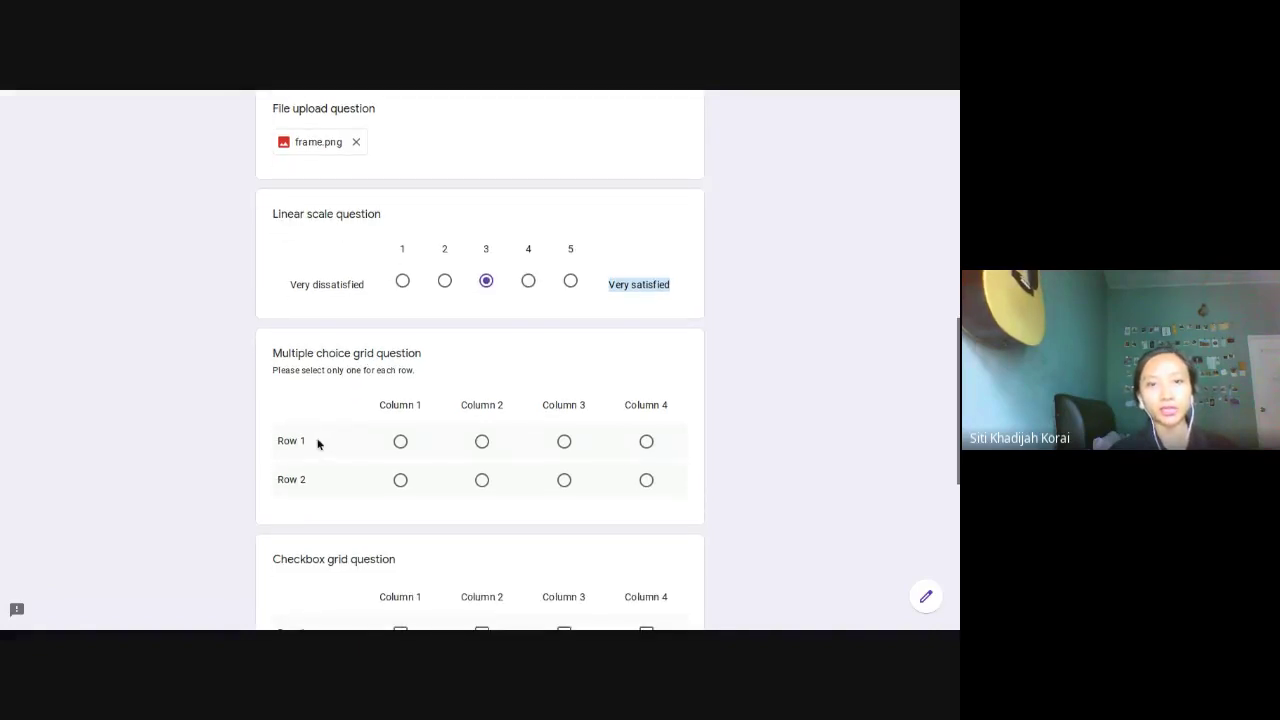
left_click_drag(314, 443, 251, 443)
left_click(307, 479)
left_click_drag(307, 479, 280, 479)
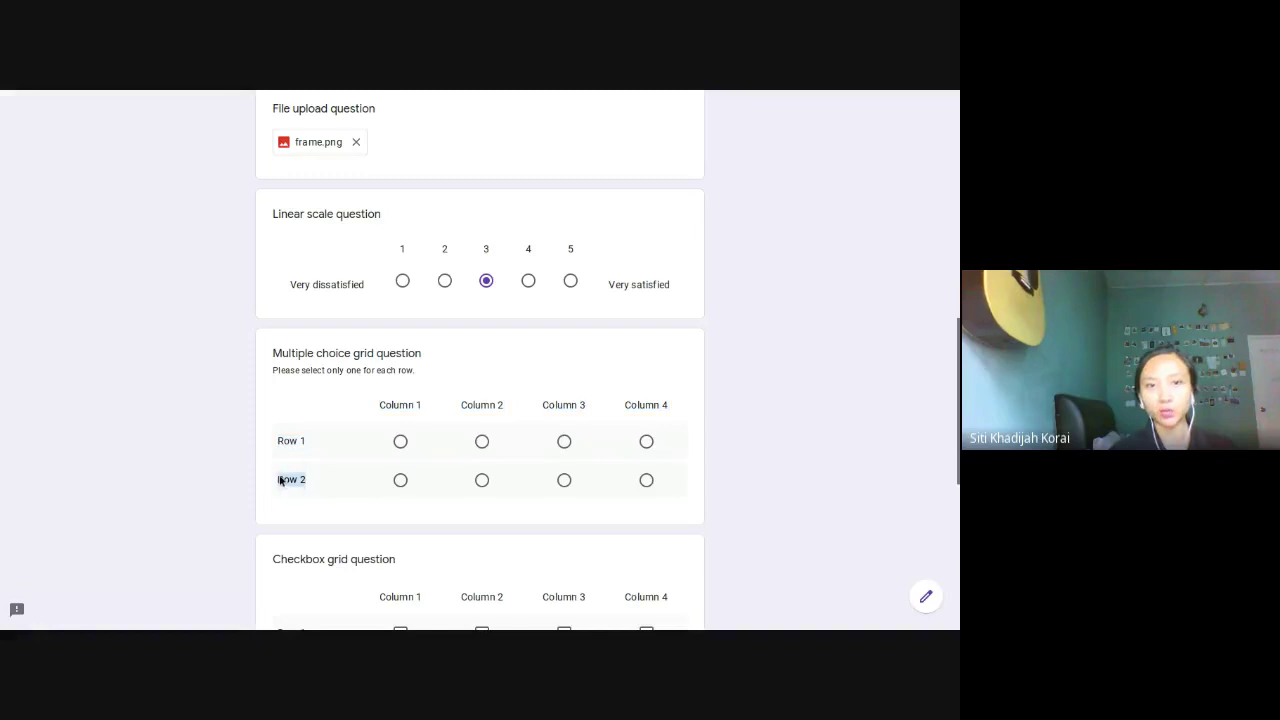
left_click(402, 418)
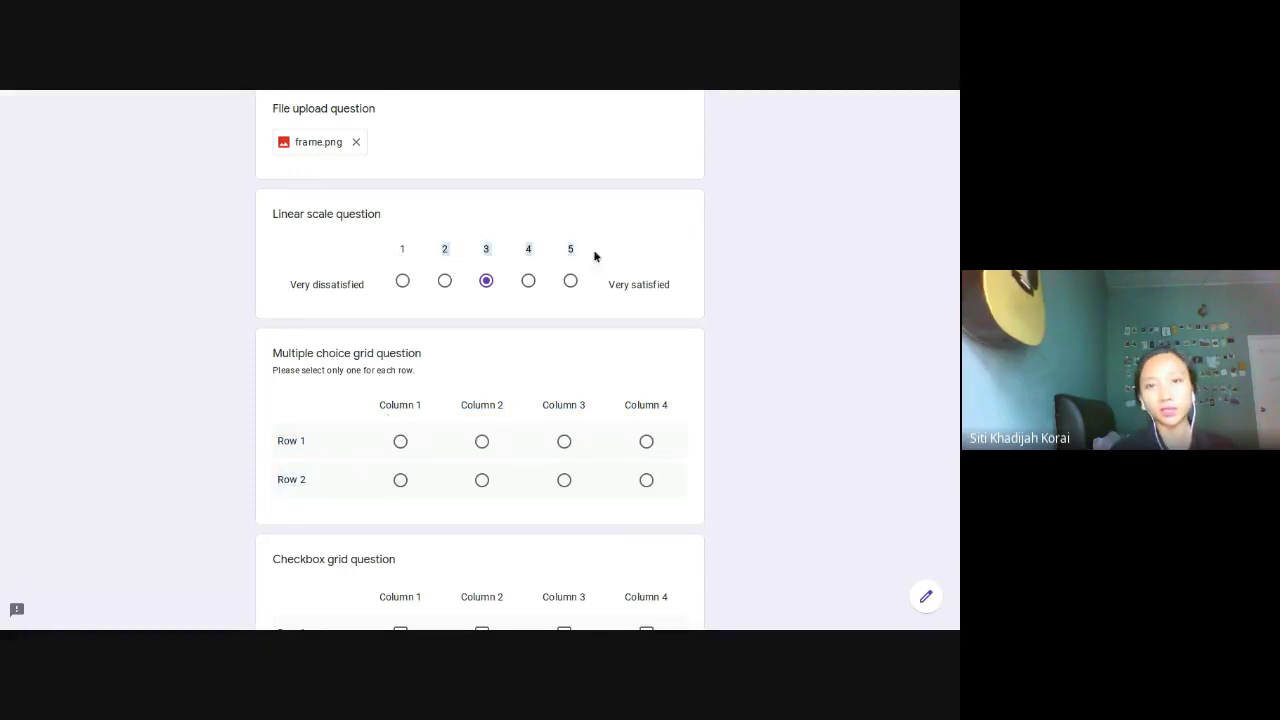
left_click_drag(385, 397, 683, 408)
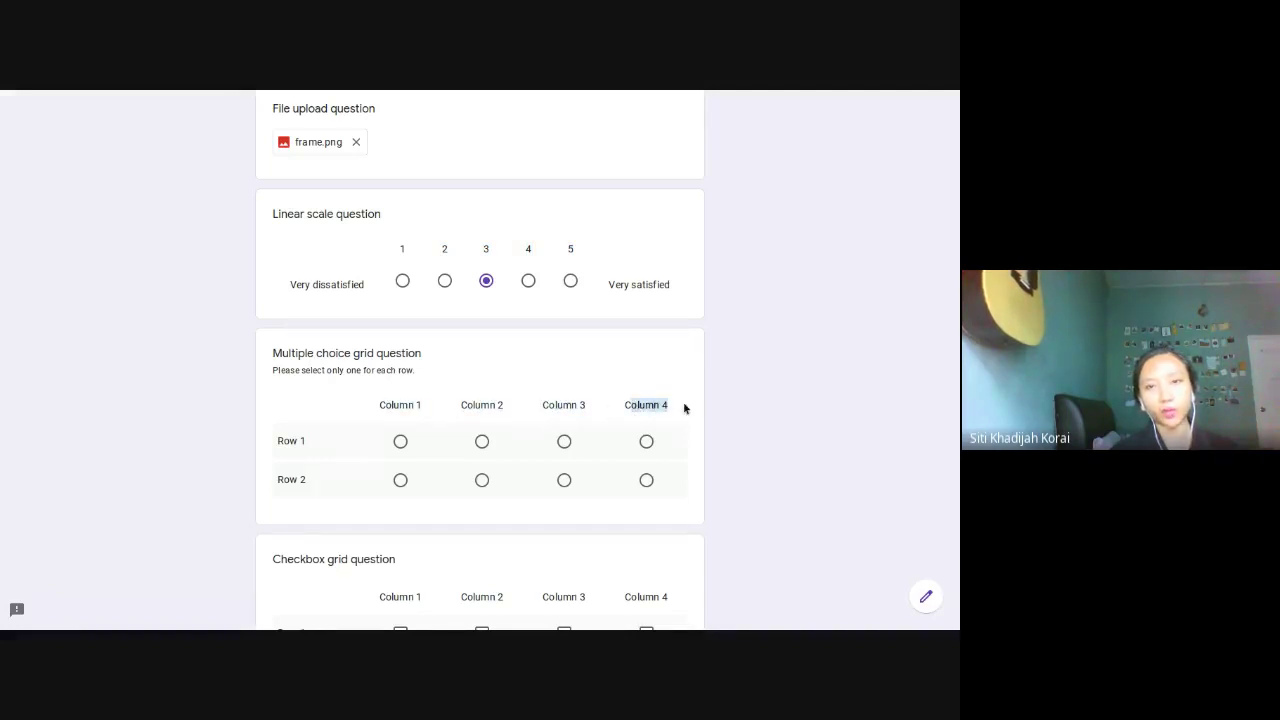
scroll(374, 380, "down", 1)
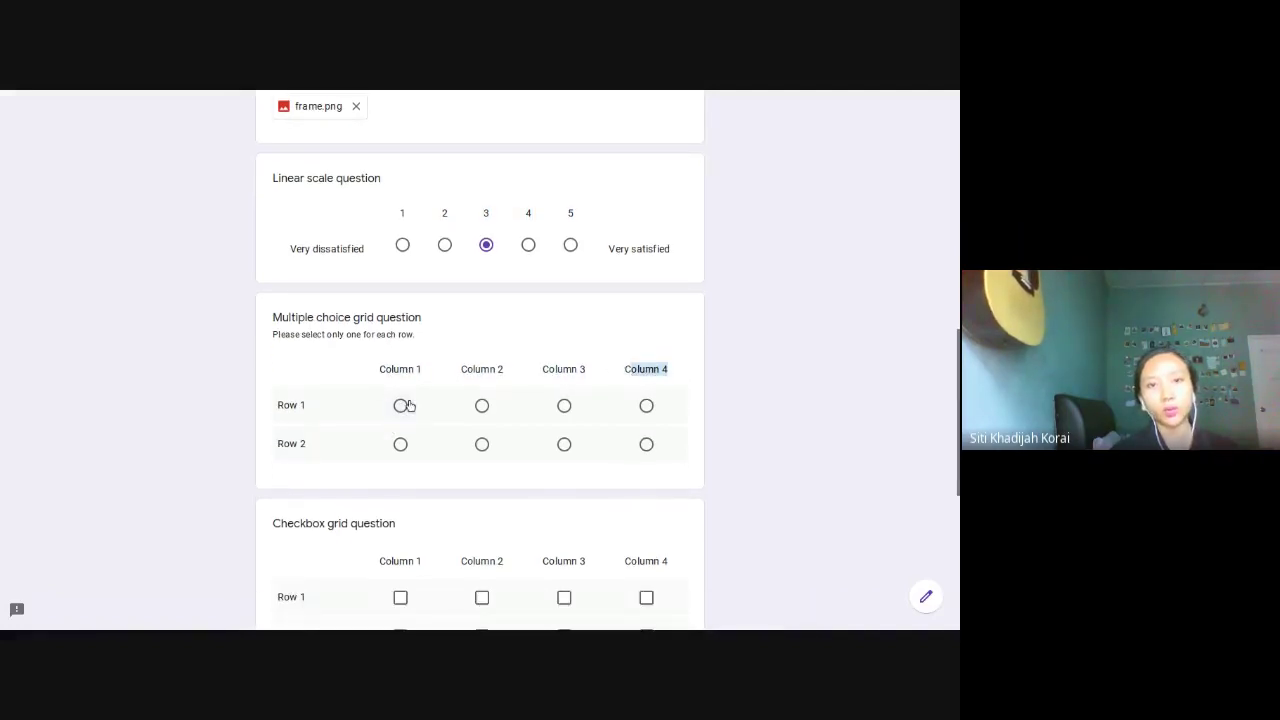
Step: Answer both multiple choice grid rows with Column 1
left_click(402, 408)
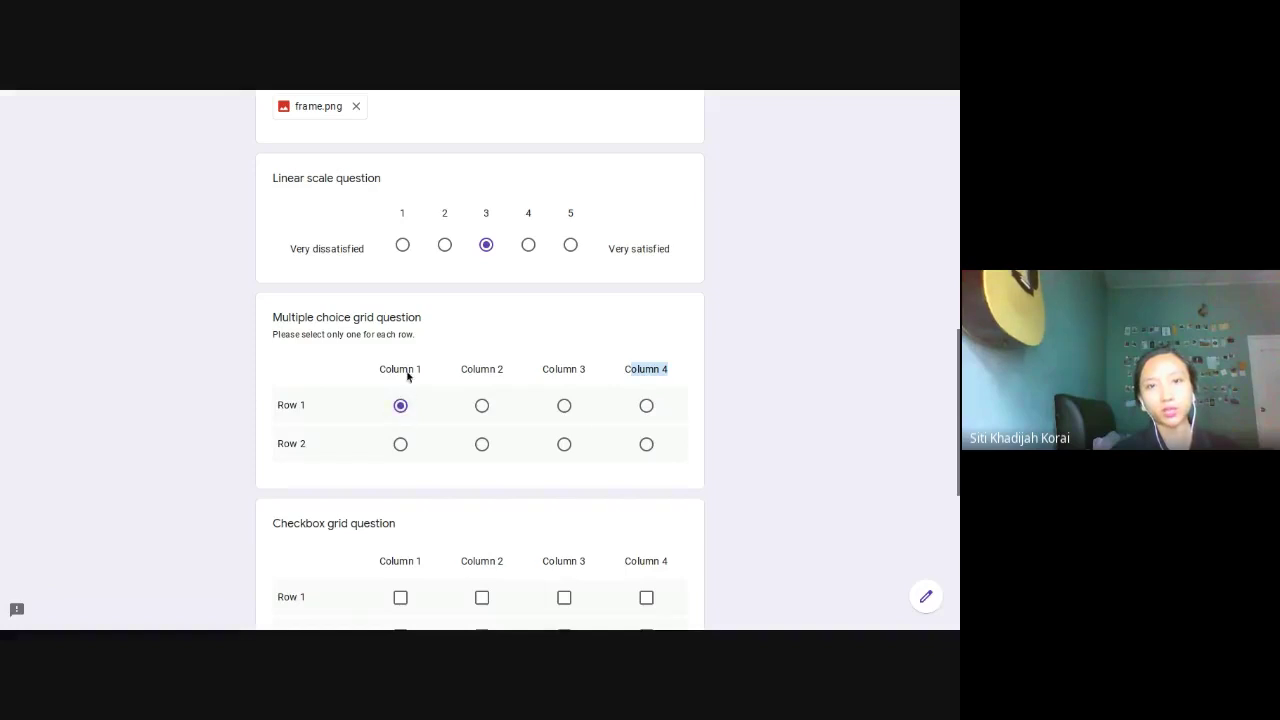
left_click(401, 443)
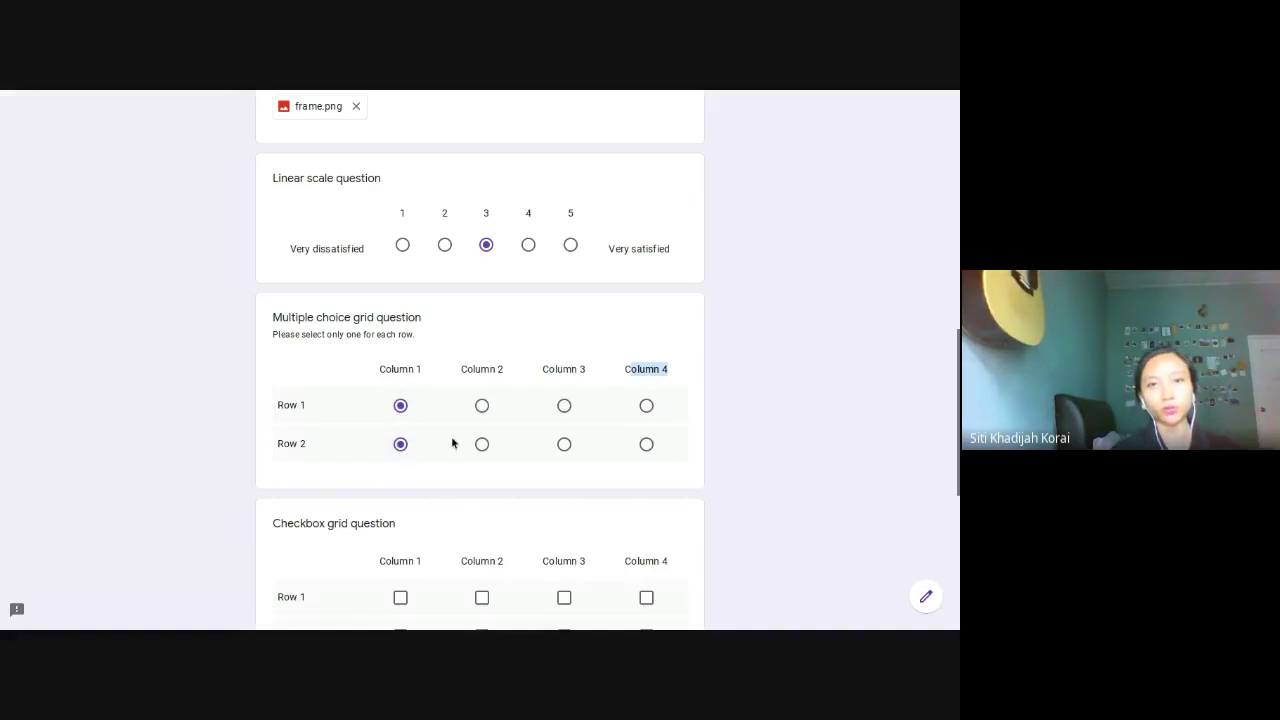
left_click(482, 406)
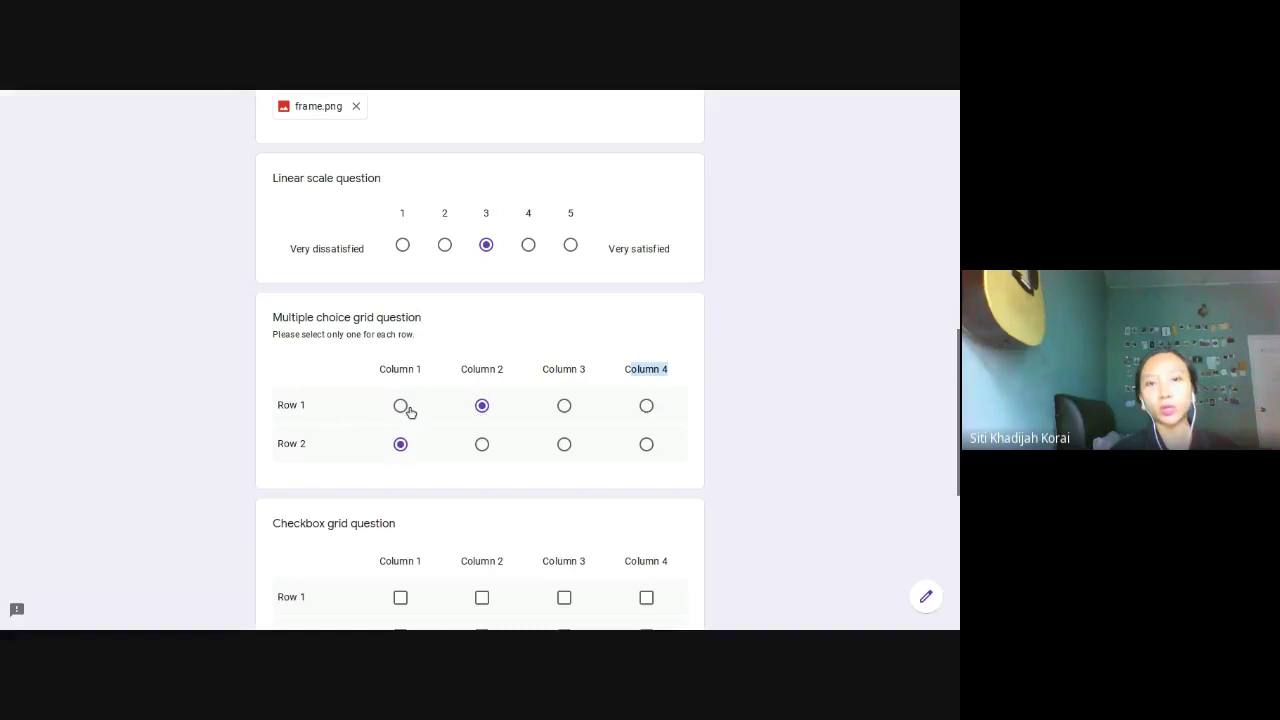
left_click(401, 406)
left_click(482, 406)
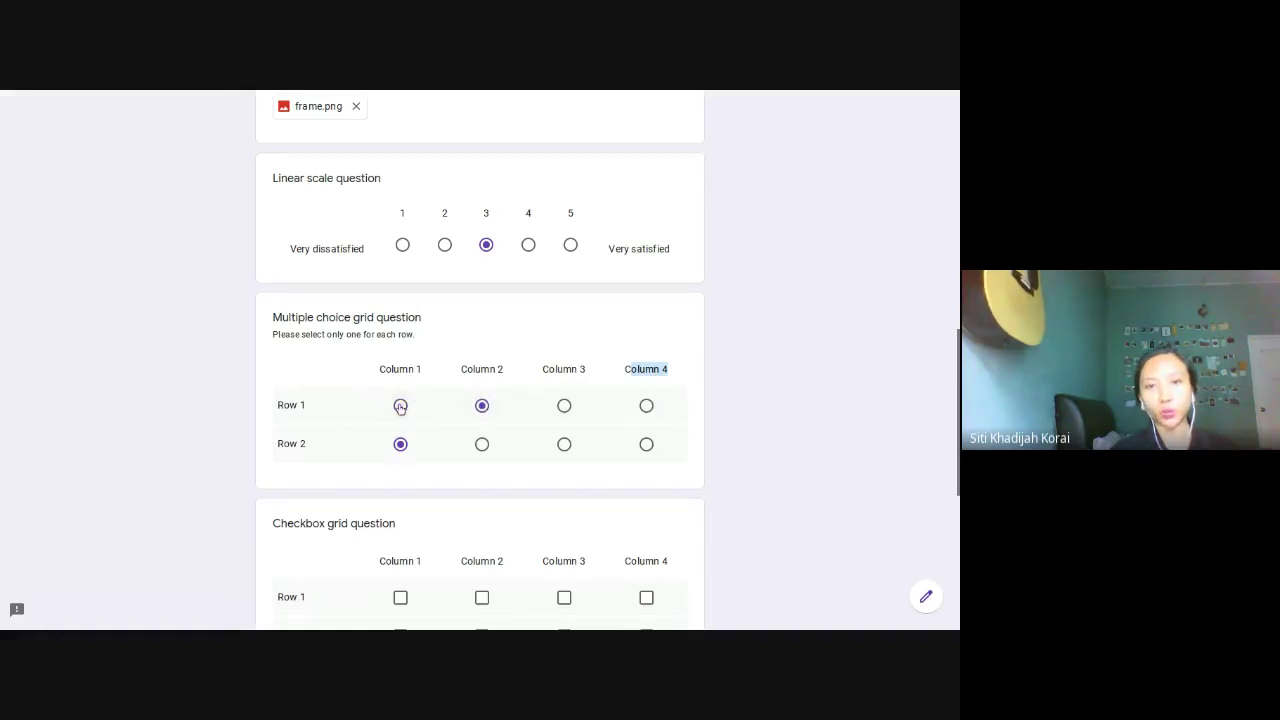
left_click(401, 406)
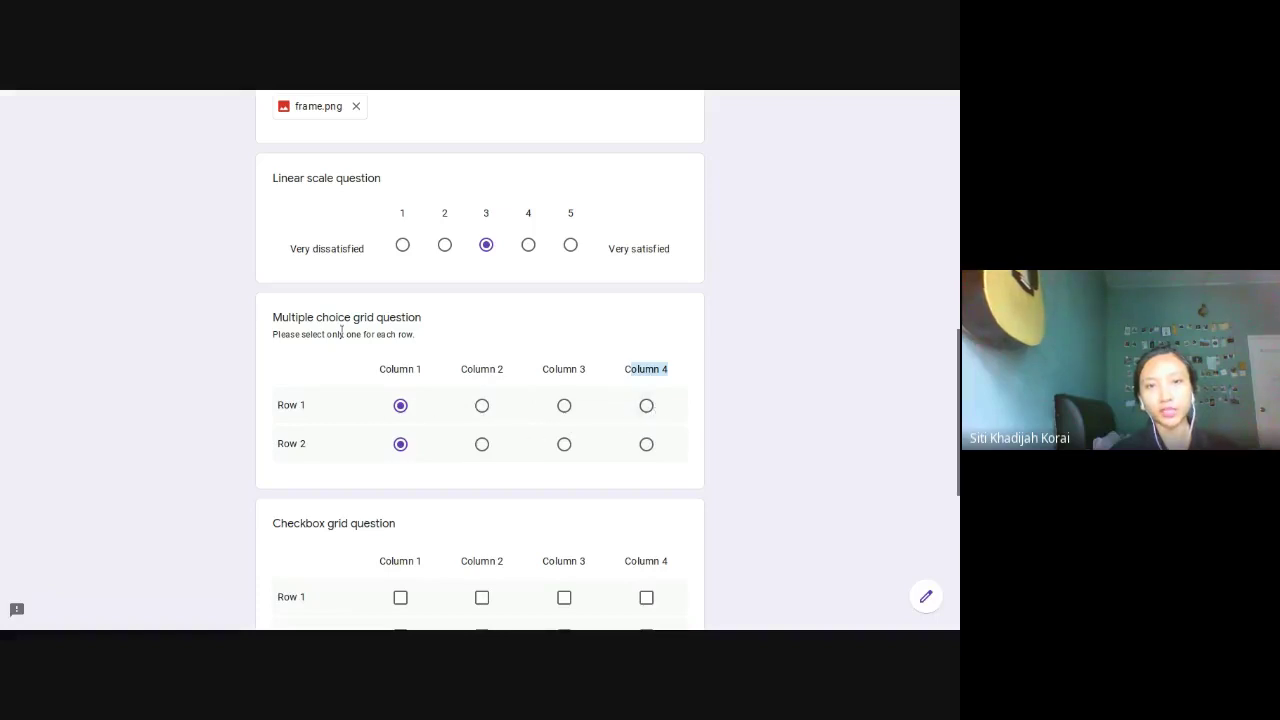
left_click(482, 405)
left_click(405, 408)
Step: Tick all four columns for Row 1 and Row 2 in the checkbox grid
scroll(408, 414, "down", 2)
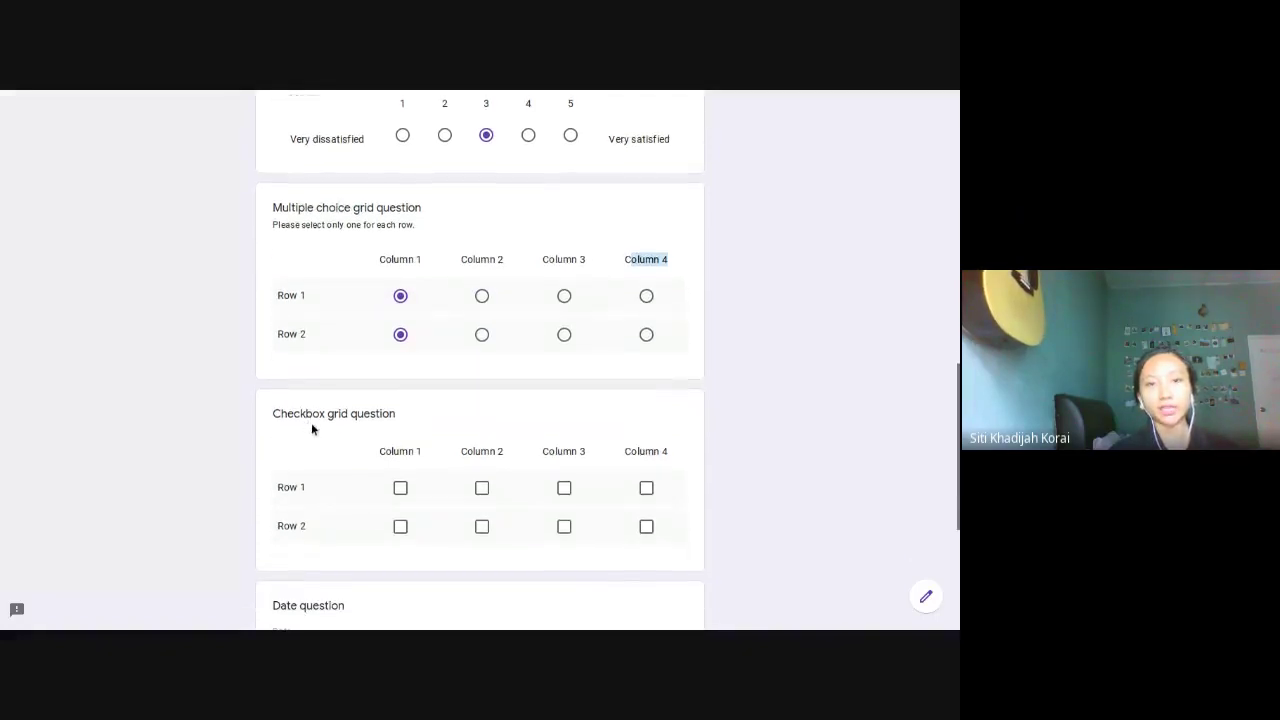
left_click(401, 488)
left_click(482, 488)
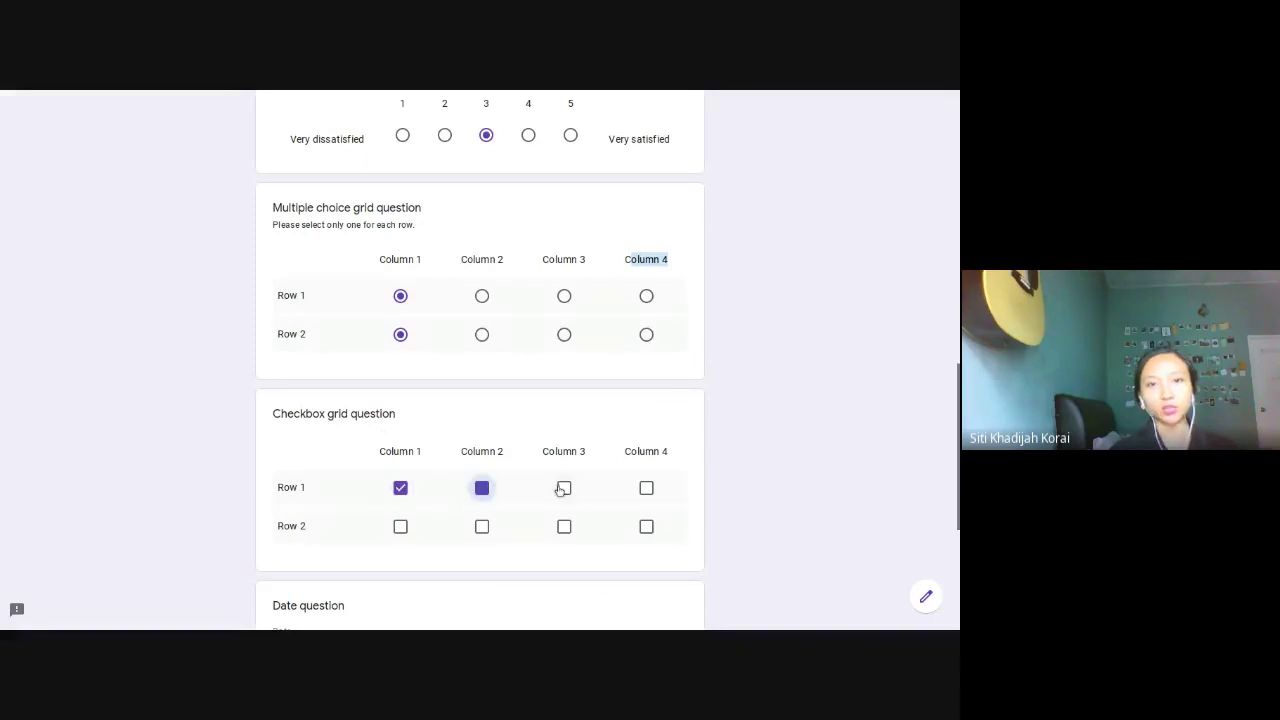
left_click(564, 488)
left_click(646, 488)
left_click(400, 526)
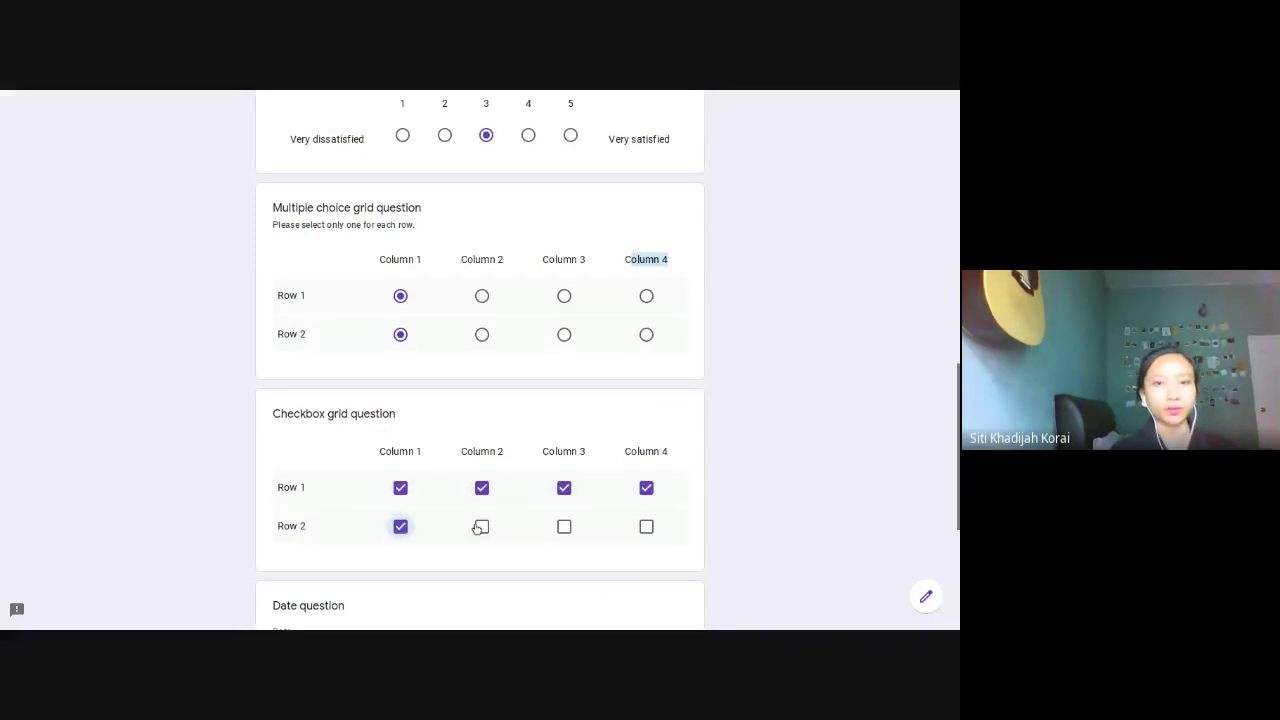
left_click(482, 526)
left_click(564, 526)
left_click(646, 526)
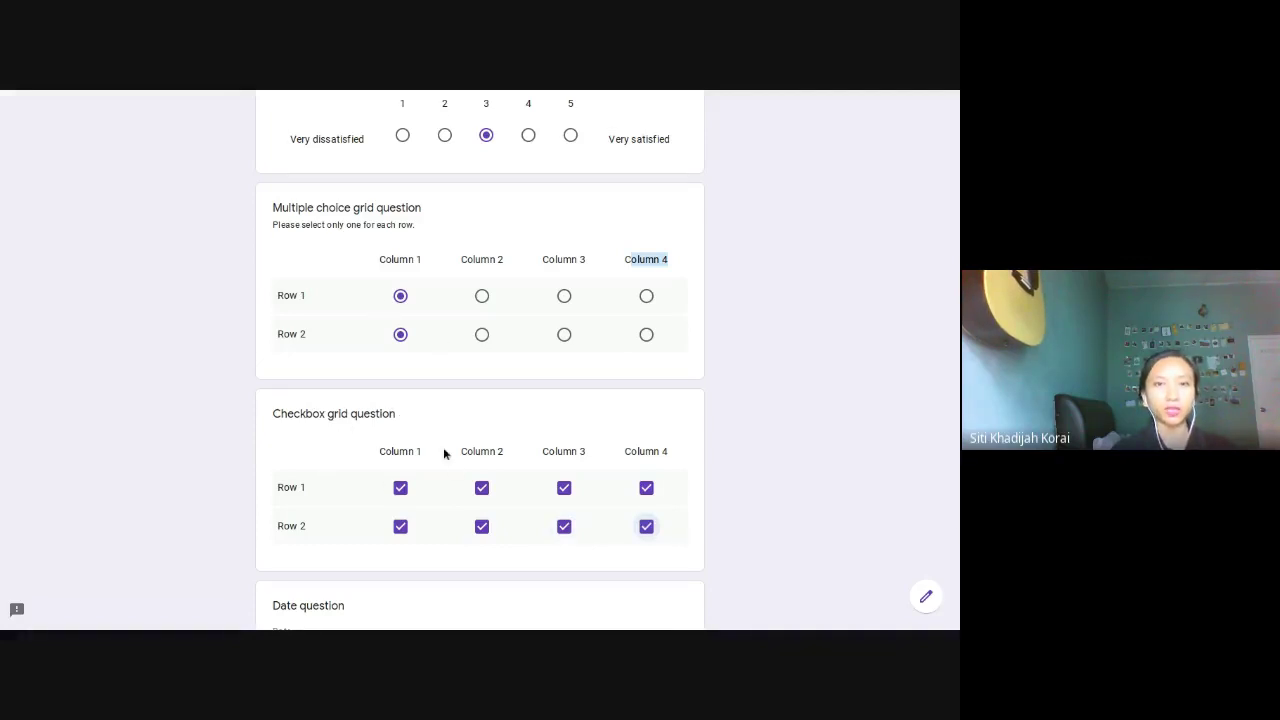
Step: Set the date answer to 06/26/2020
scroll(444, 450, "up", 1)
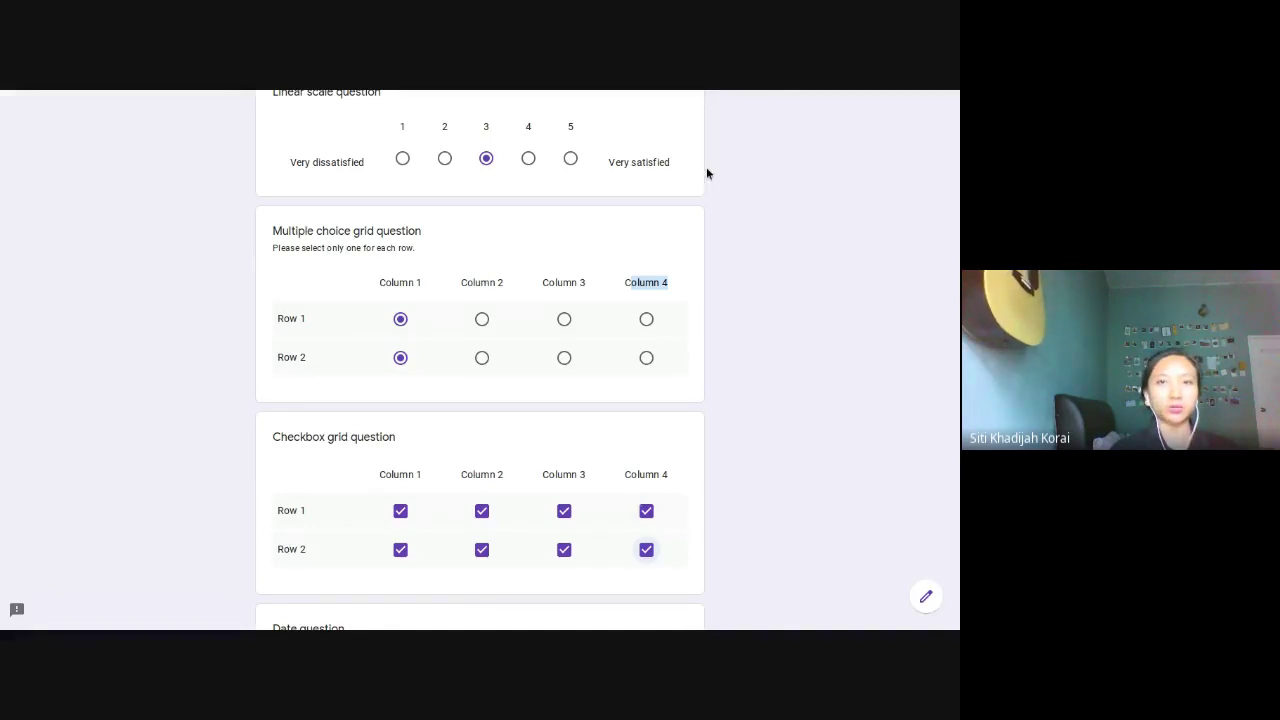
scroll(740, 292, "up", 1)
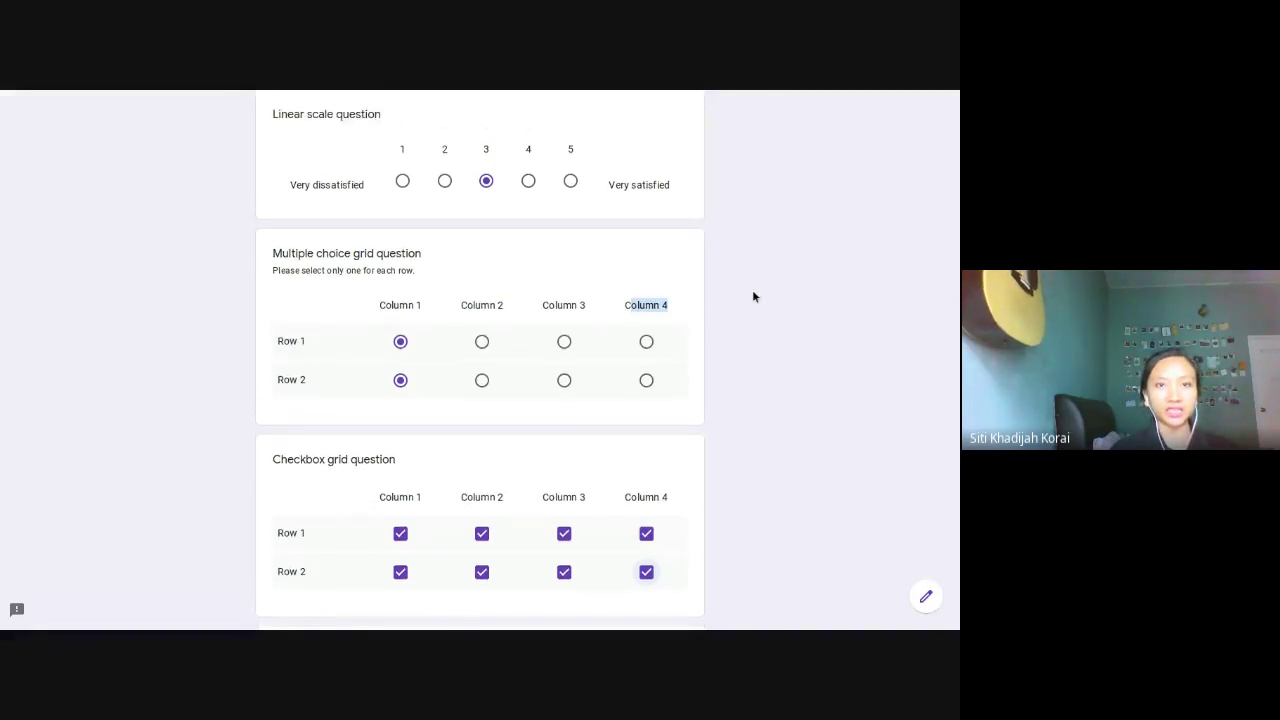
scroll(754, 296, "down", 3)
scroll(754, 296, "down", 3)
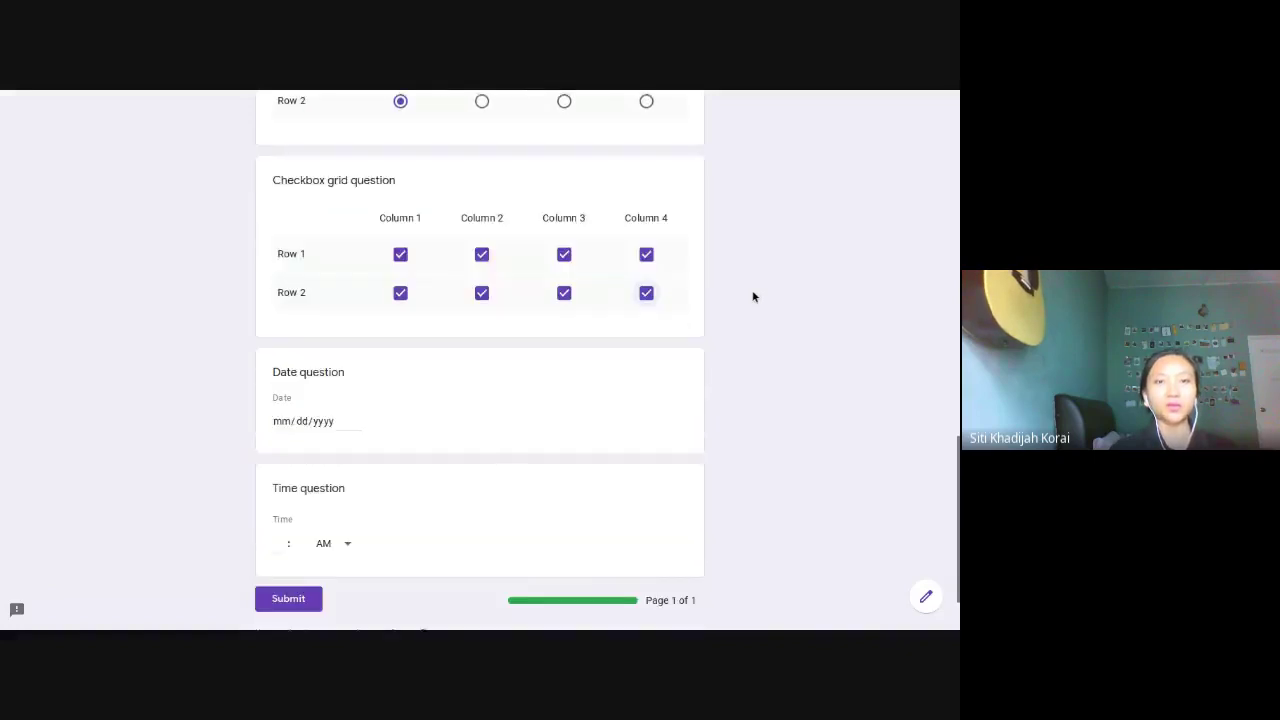
left_click(323, 337)
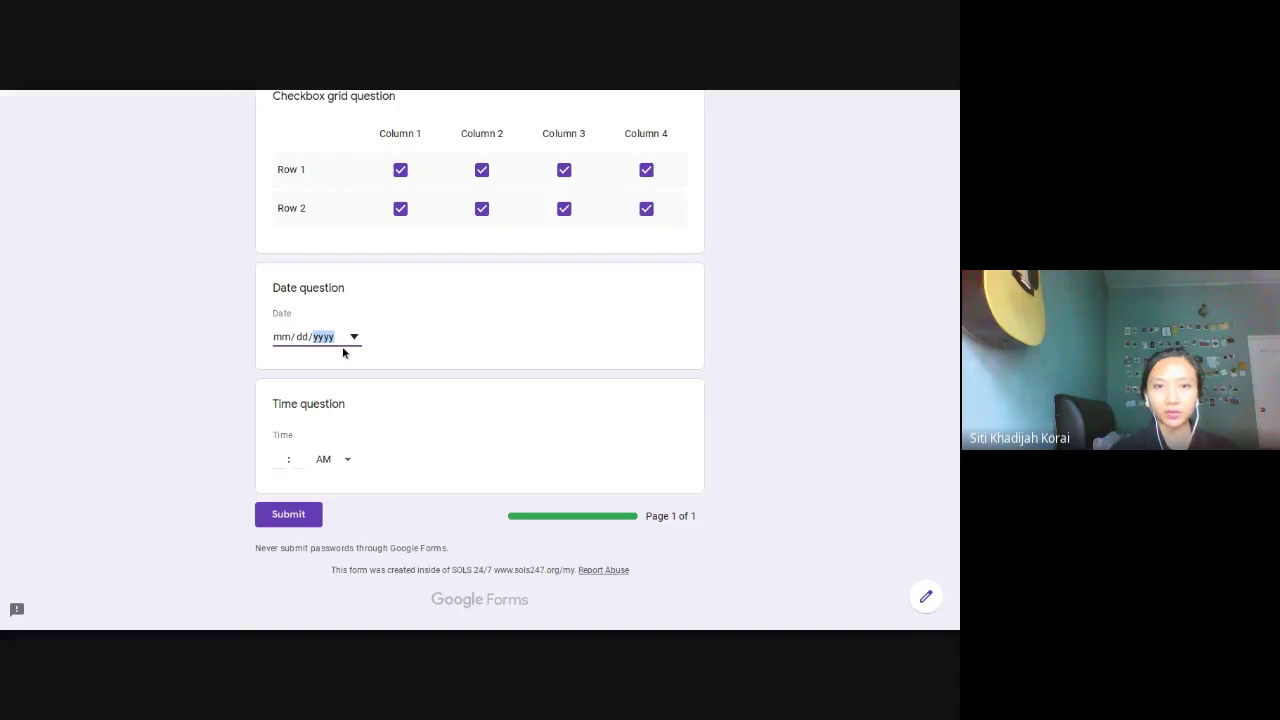
left_click(353, 337)
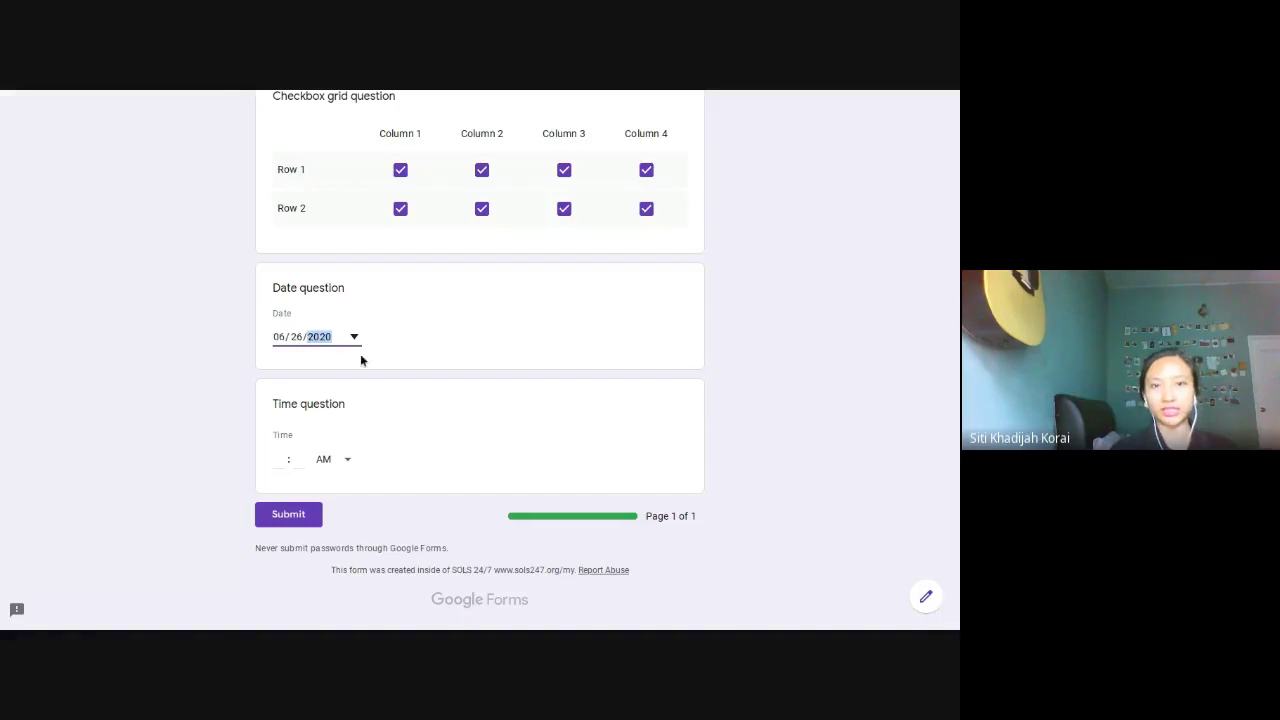
Step: Set the time answer to 04:06 PM
left_click(331, 464)
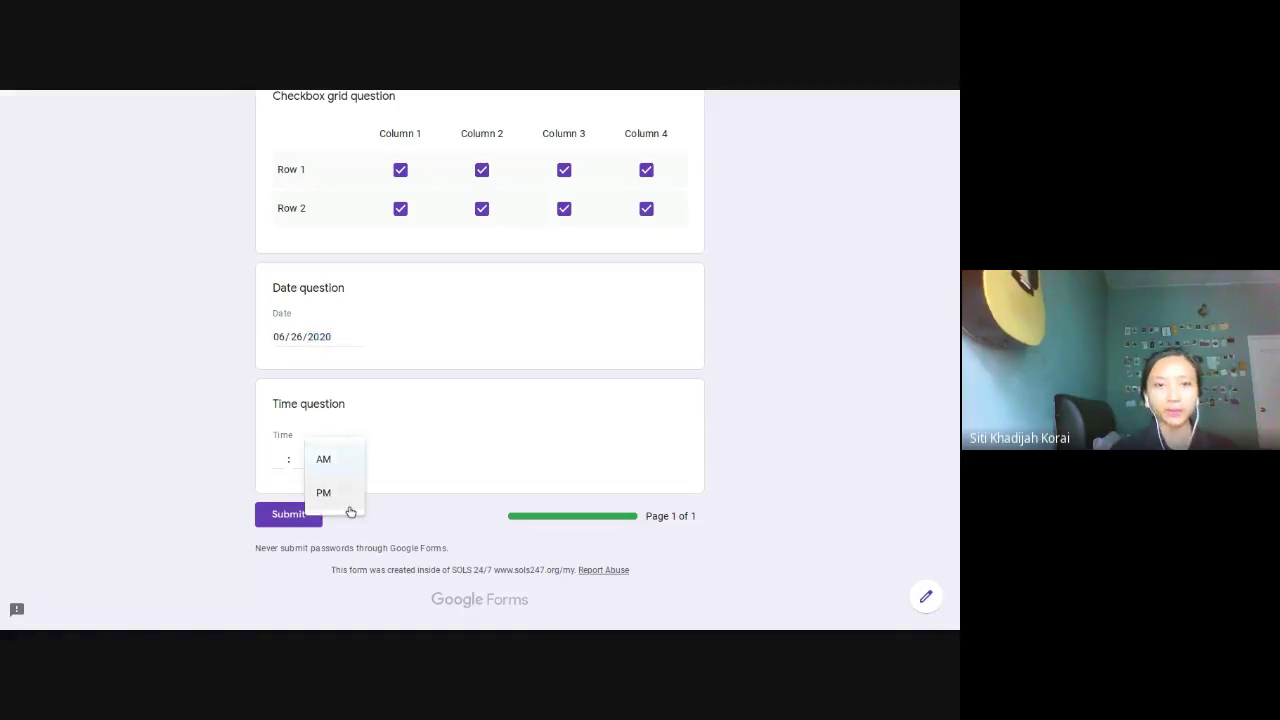
left_click(346, 497)
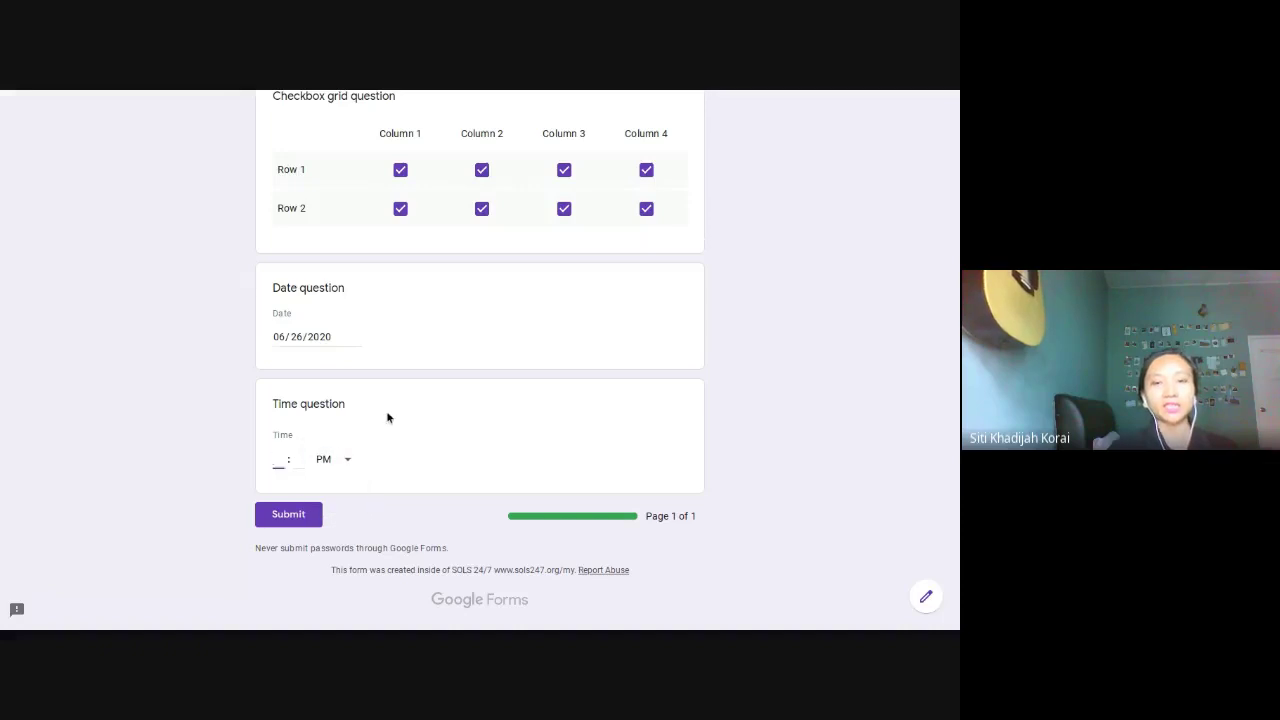
type("4")
key("Tab")
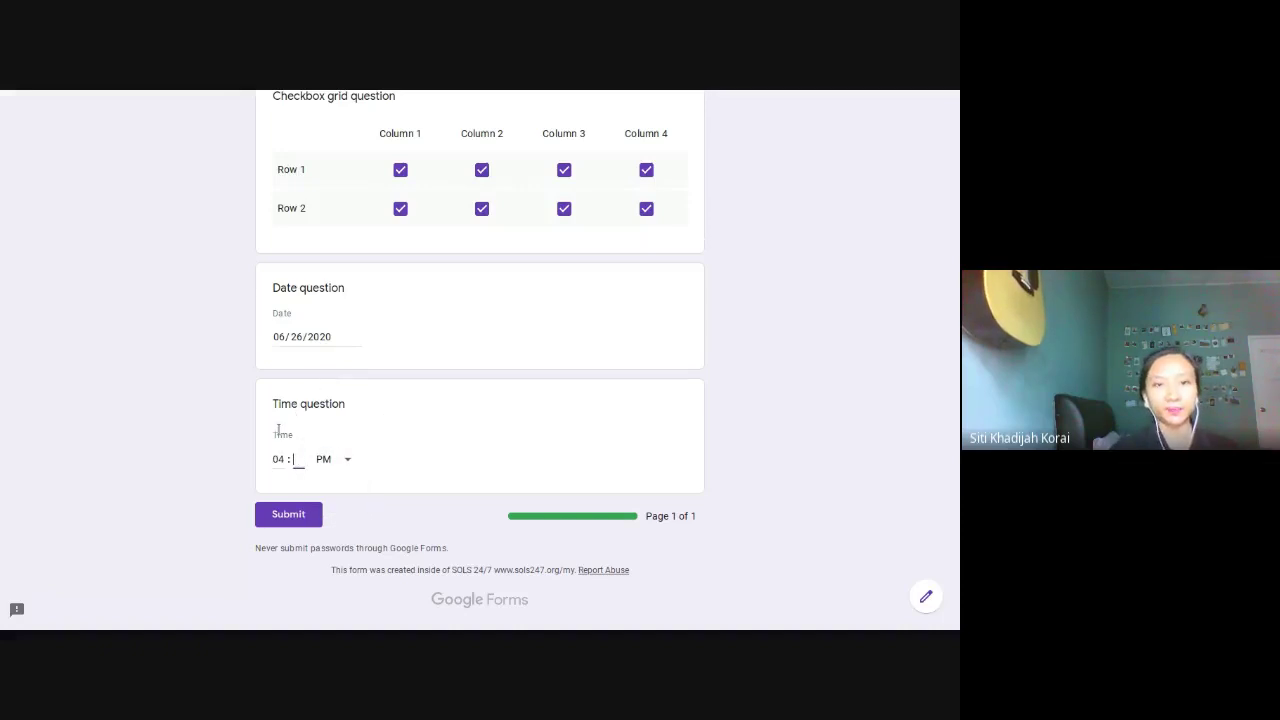
type("6")
left_click(765, 428)
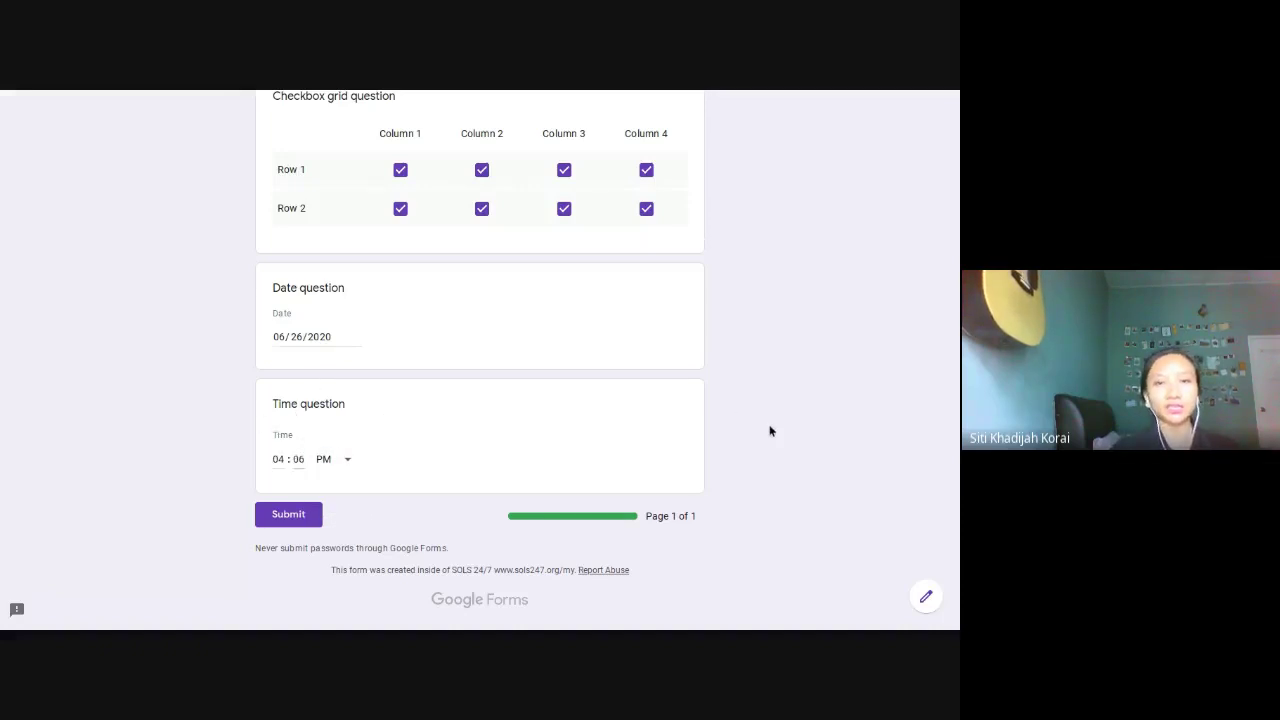
scroll(641, 367, "up", 15)
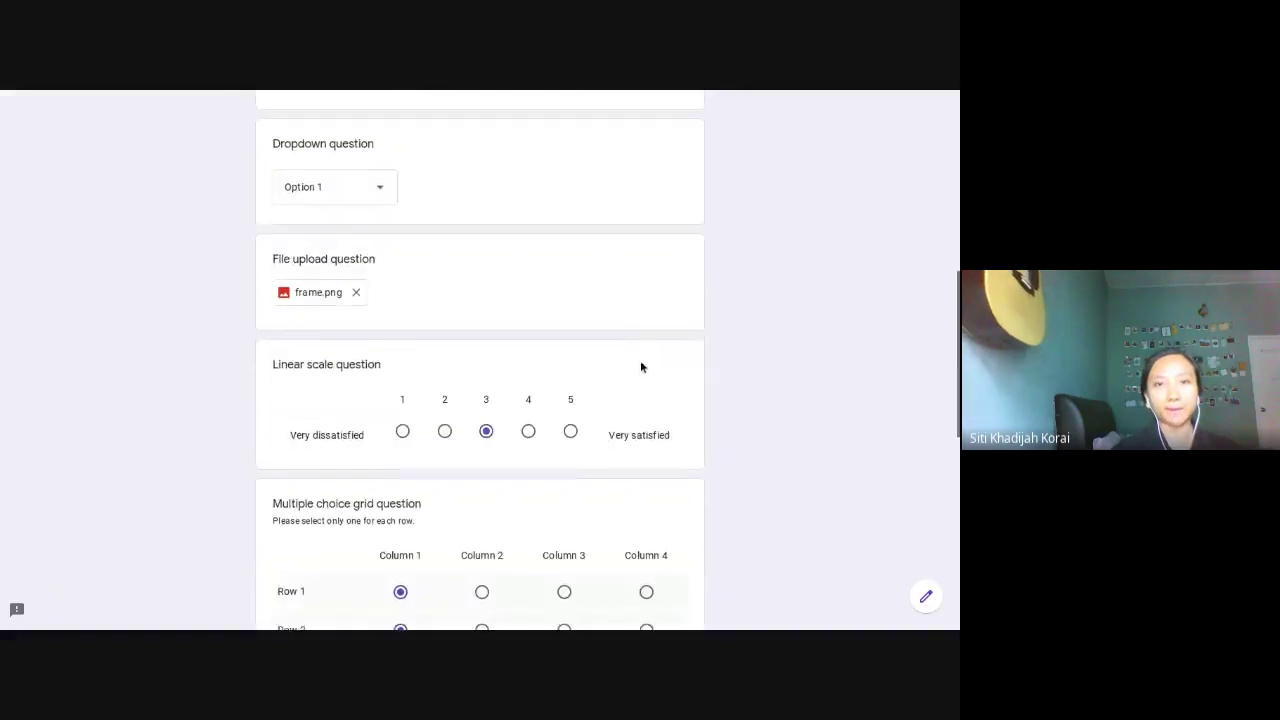
scroll(641, 367, "down", 5)
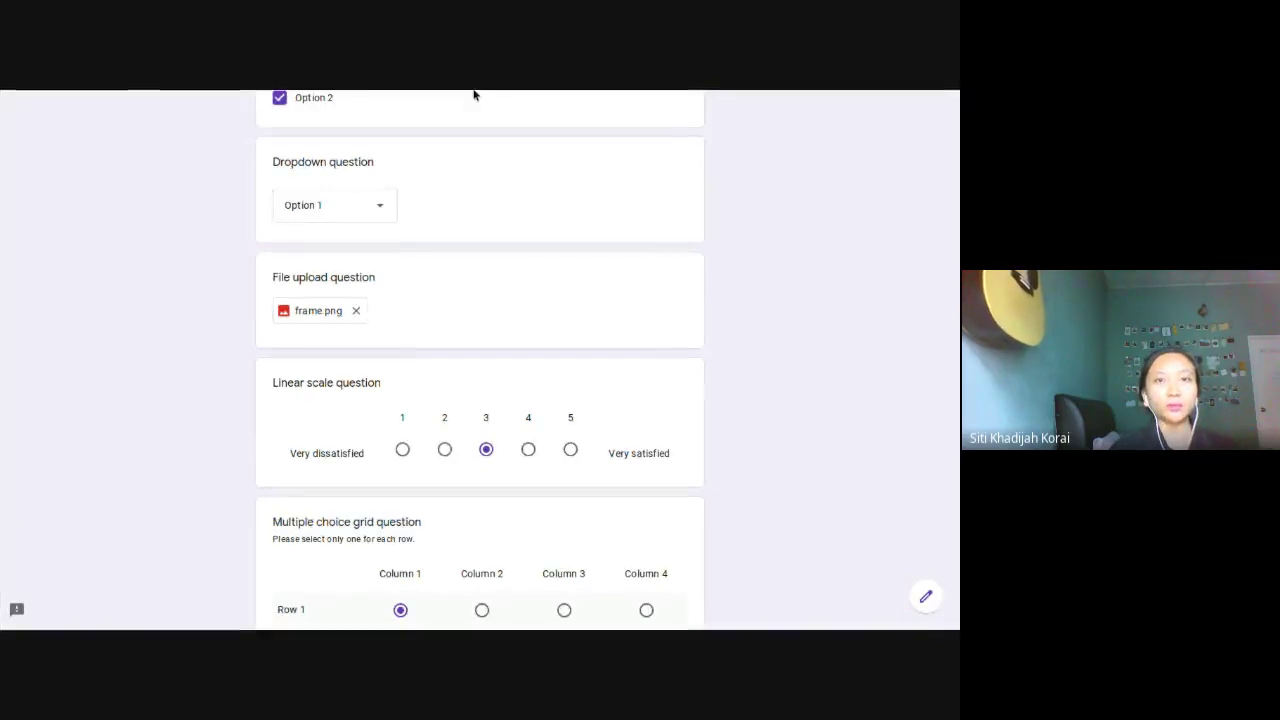
scroll(602, 262, "up", 5)
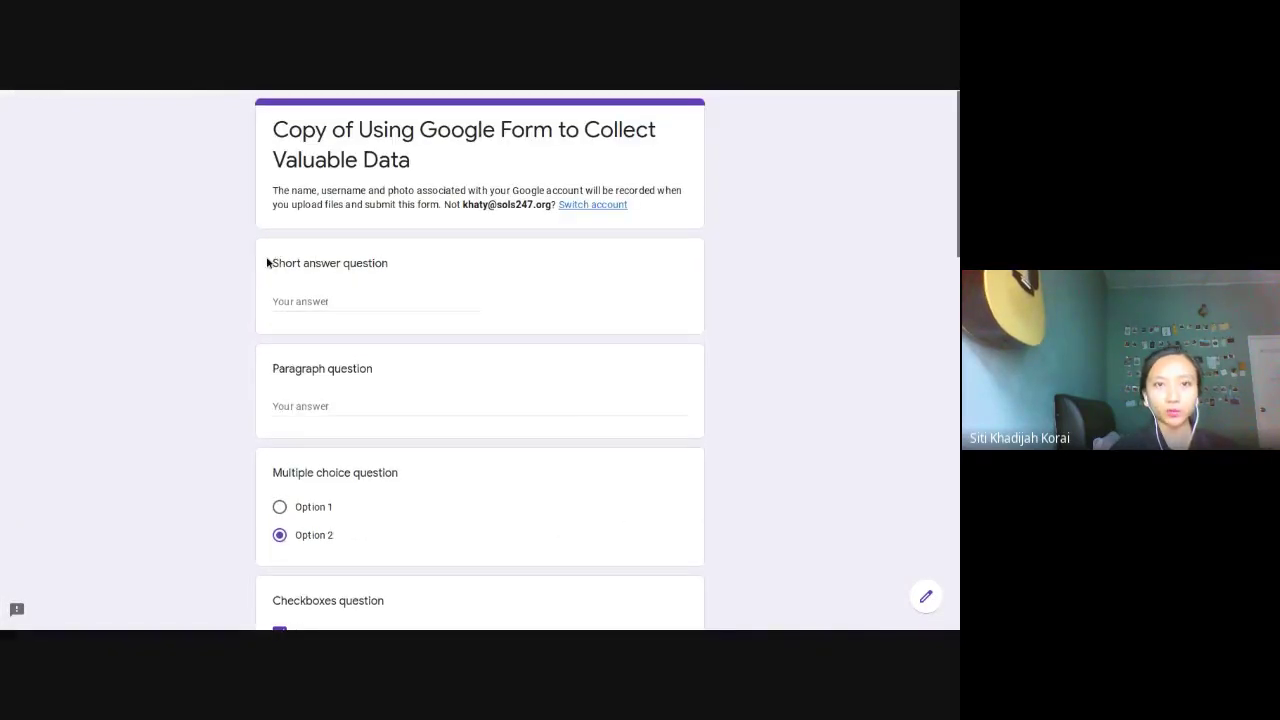
left_click_drag(272, 264, 397, 277)
left_click_drag(280, 368, 413, 418)
scroll(405, 417, "down", 3)
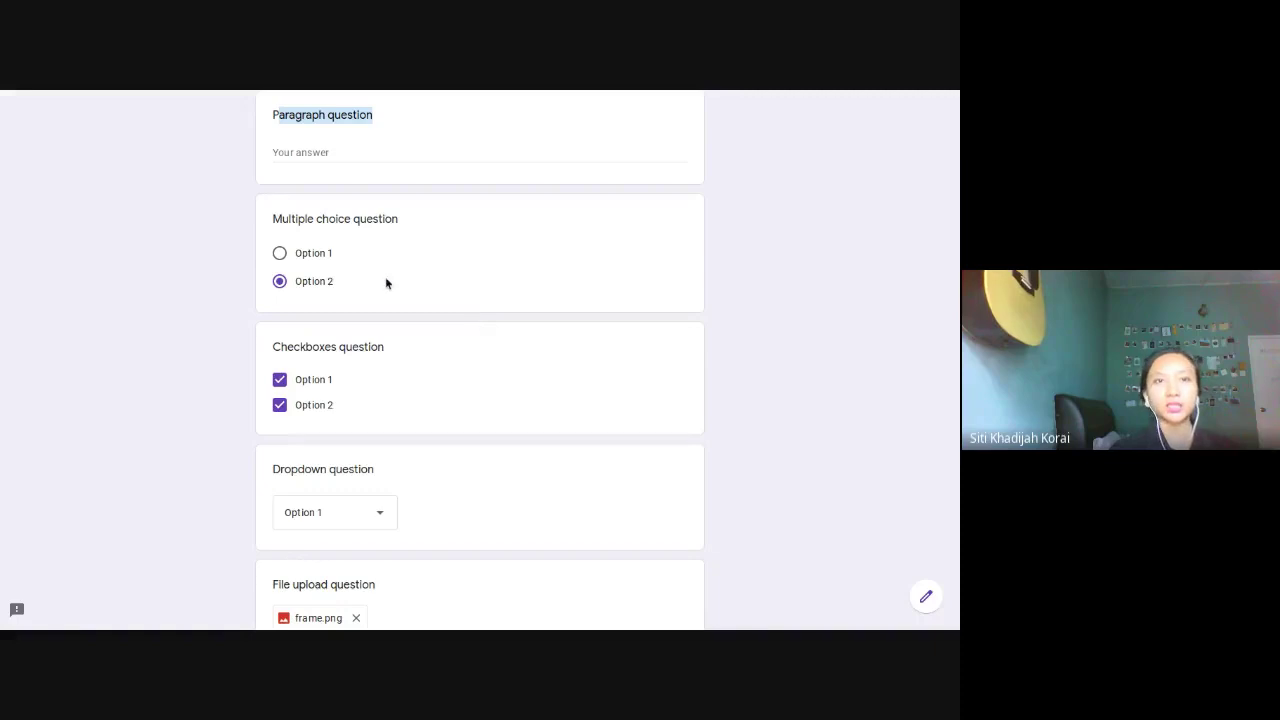
left_click(357, 345)
scroll(300, 466, "down", 3)
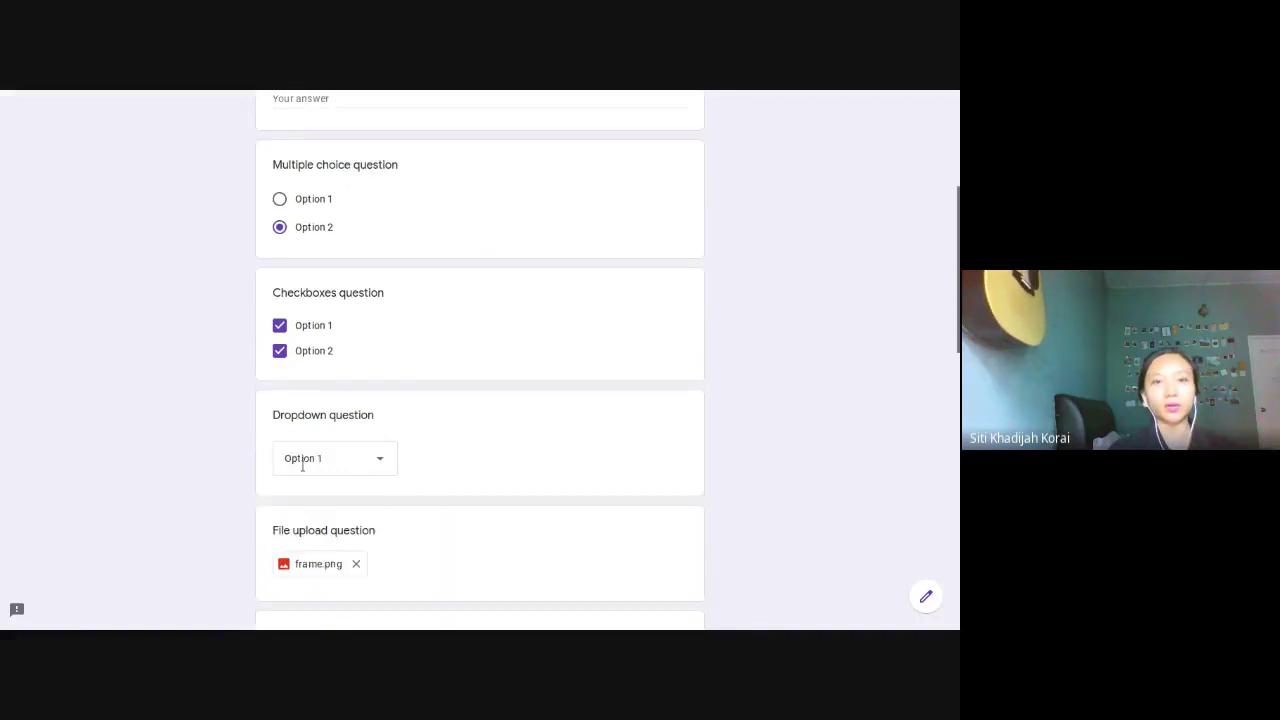
scroll(379, 347, "up", 1)
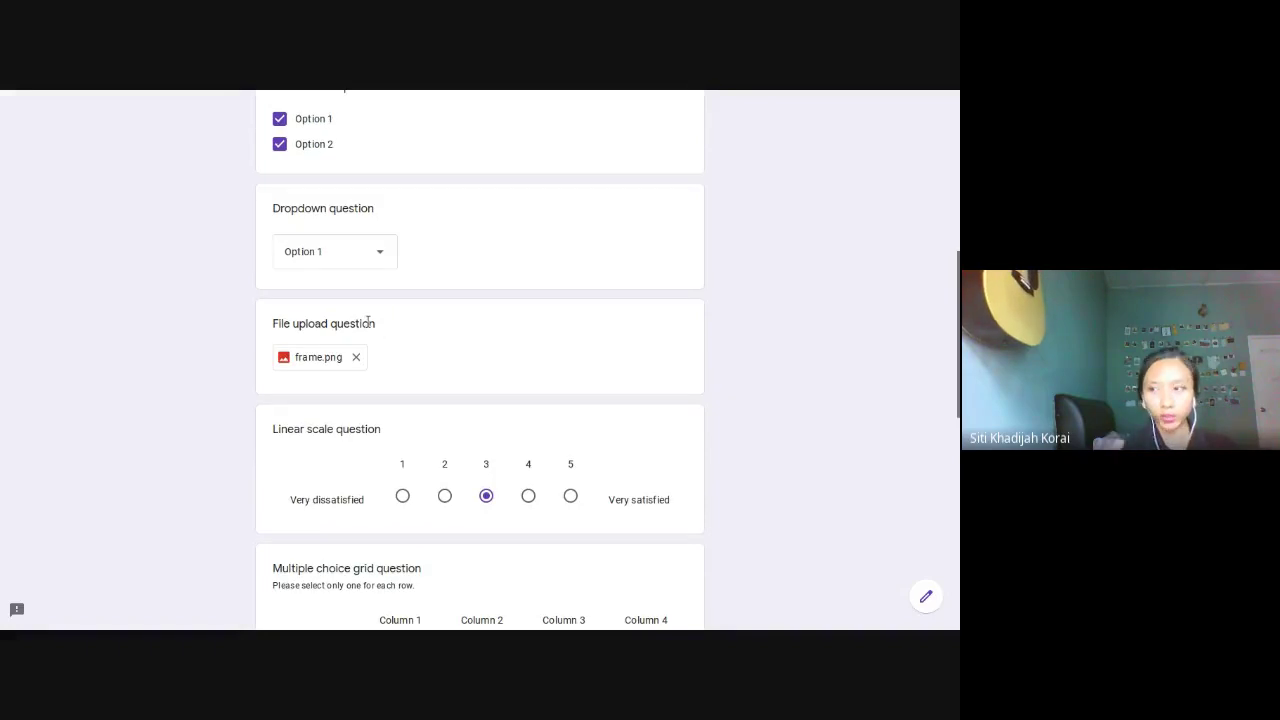
left_click_drag(374, 323, 339, 333)
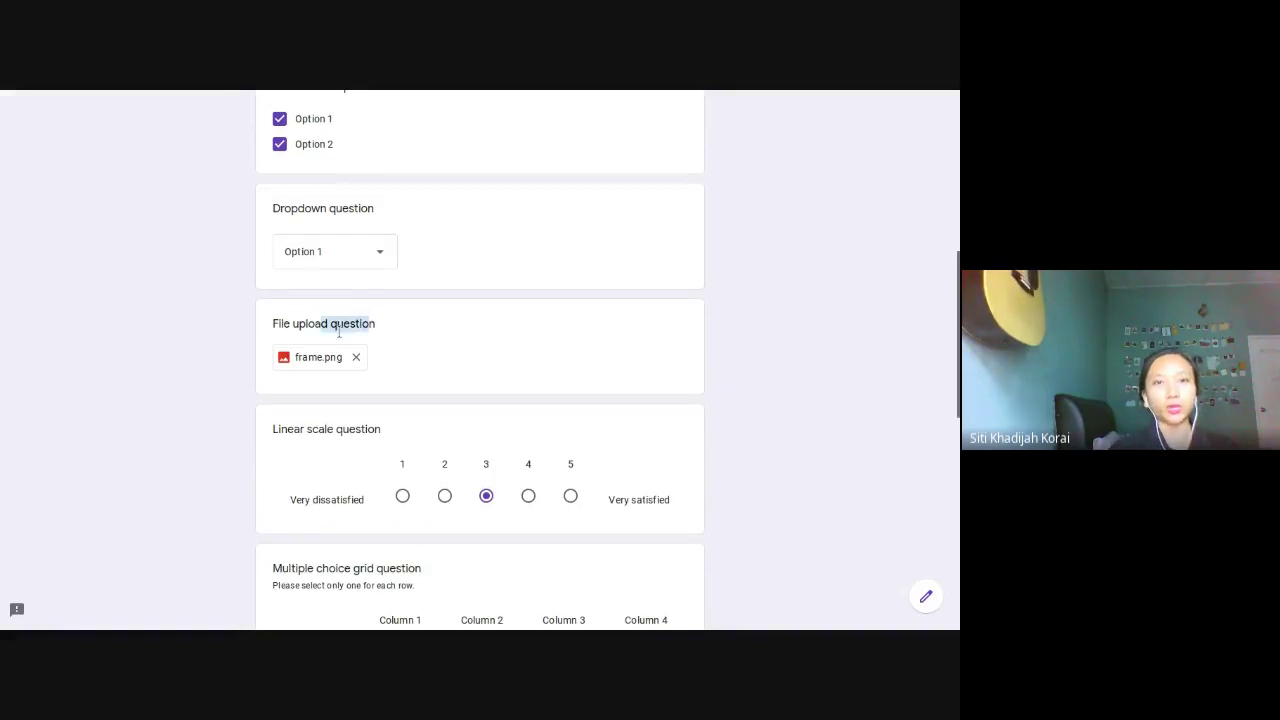
scroll(342, 332, "down", 2)
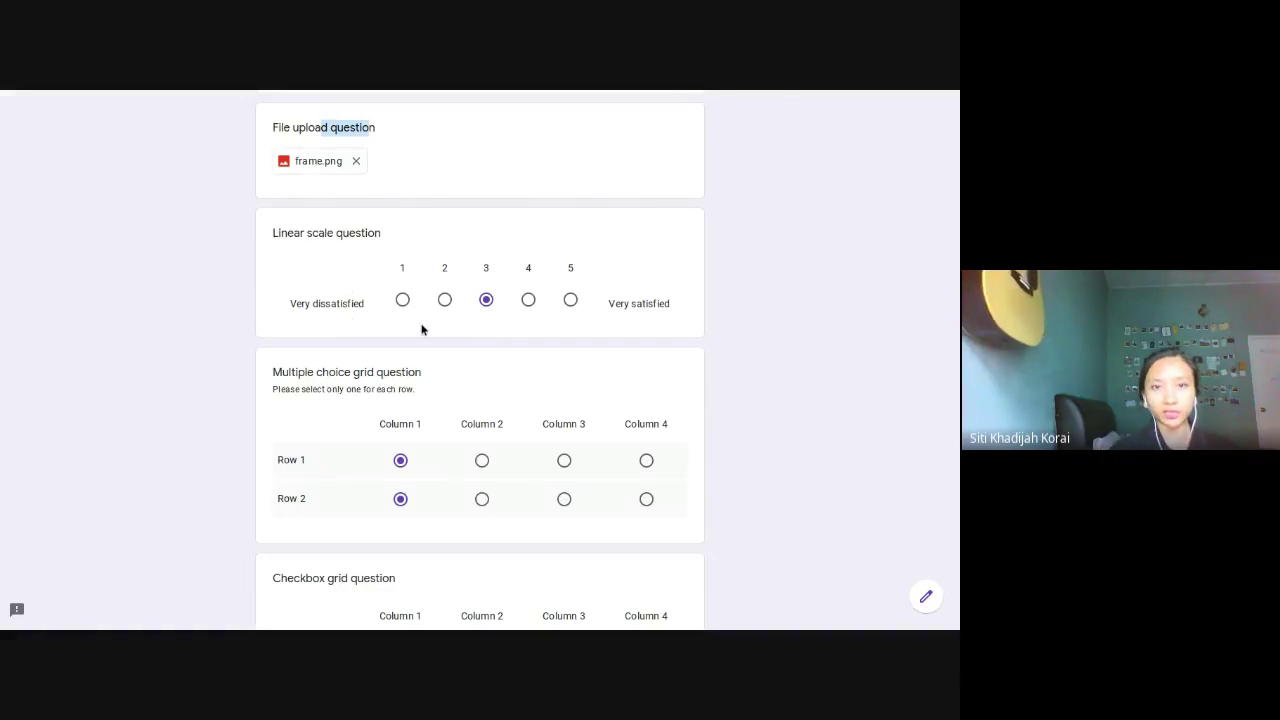
scroll(440, 330, "down", 2)
scroll(500, 330, "up", 1)
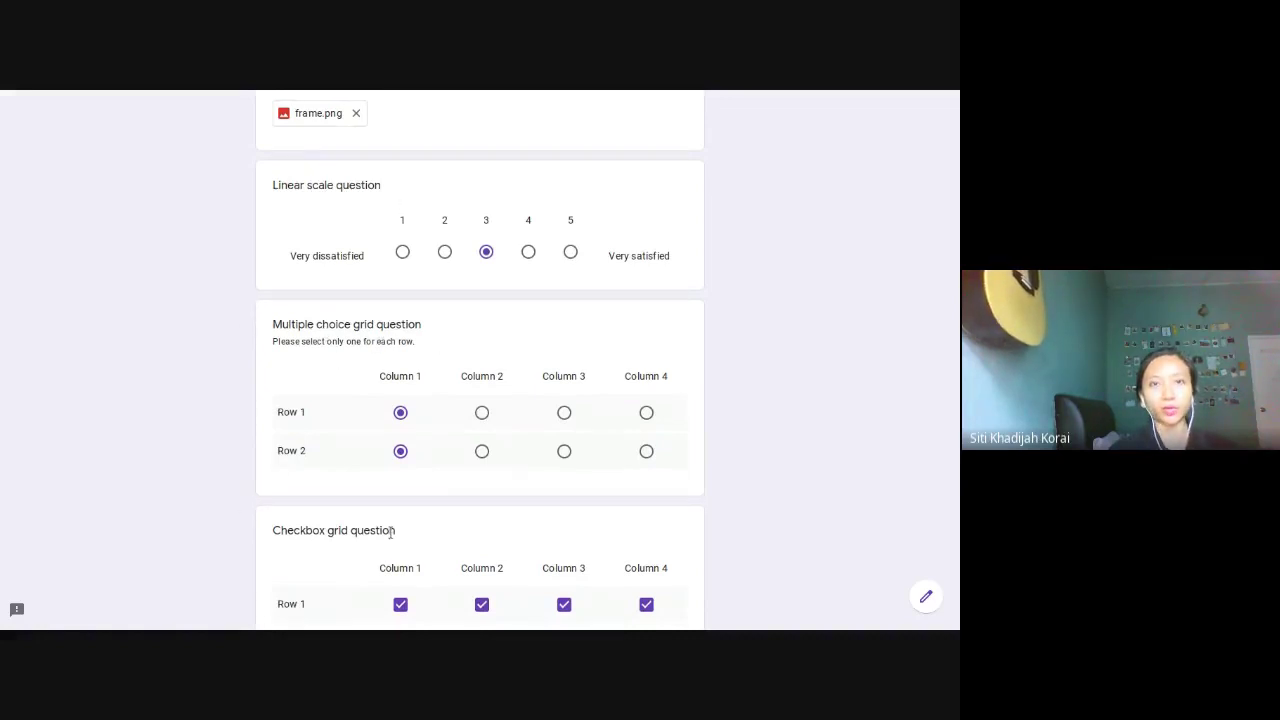
scroll(609, 478, "down", 3)
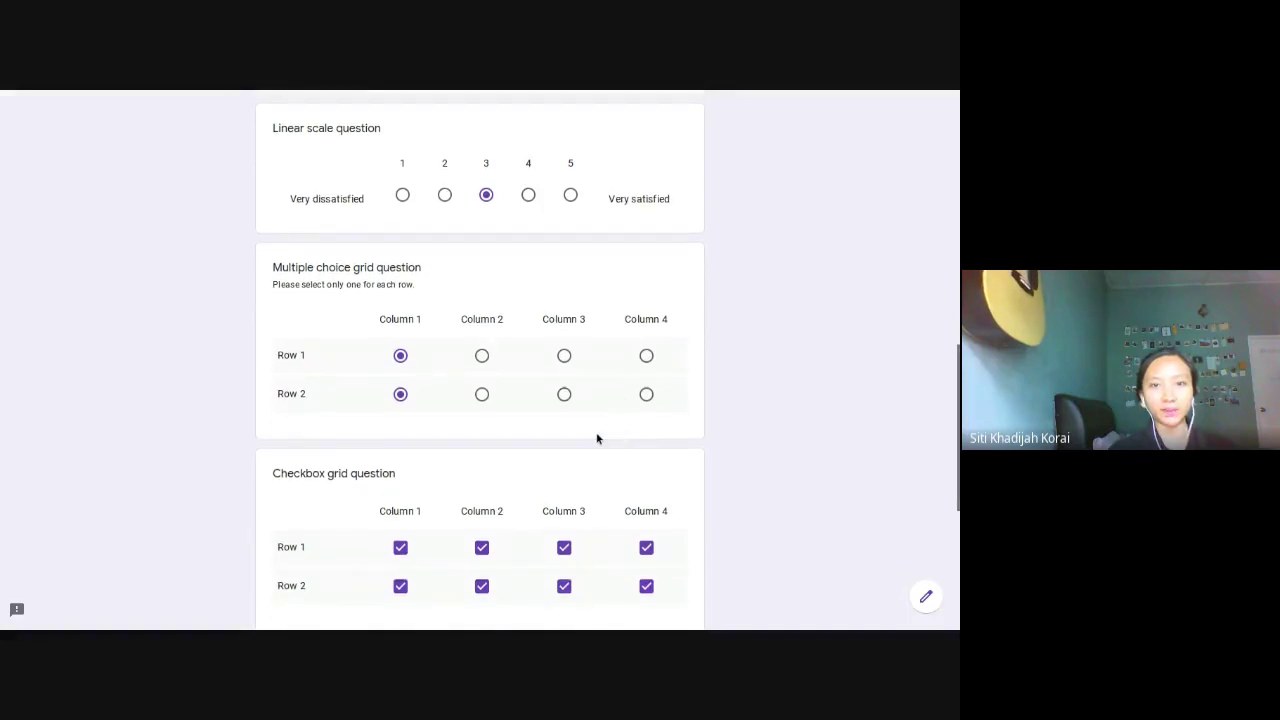
scroll(590, 436, "down", 2)
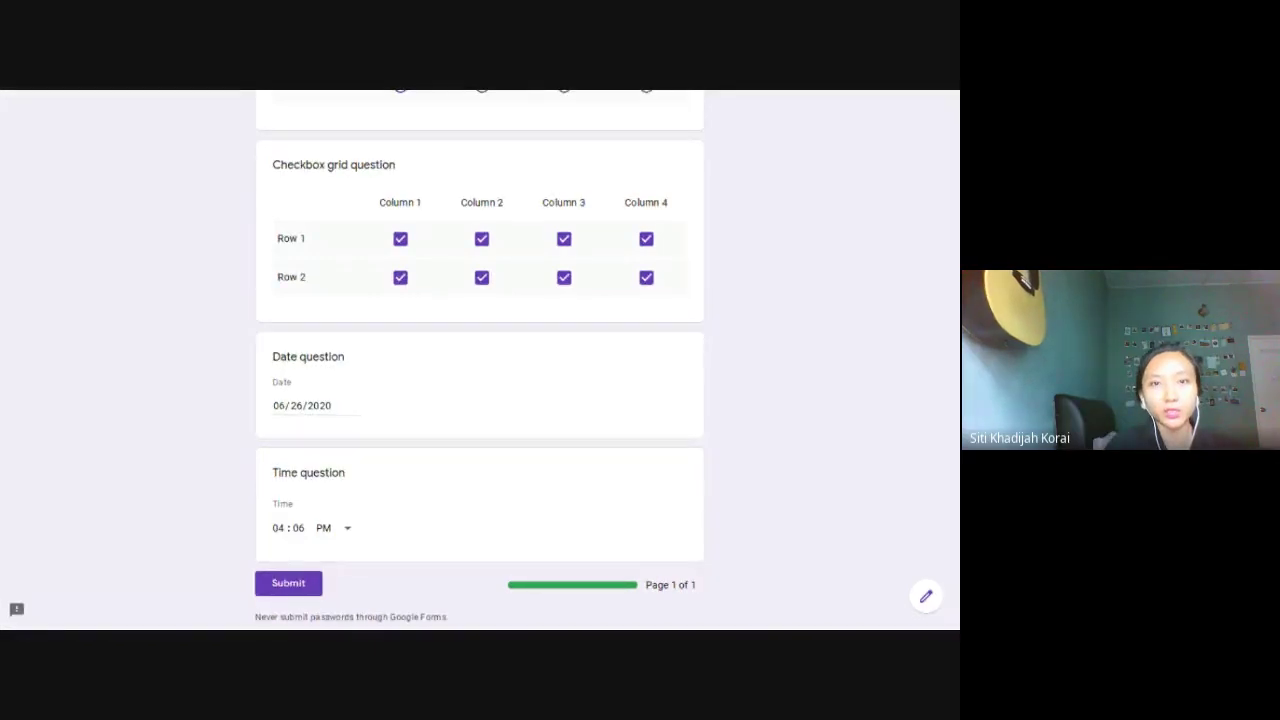
scroll(608, 400, "up", 5)
left_click_drag(275, 218, 433, 214)
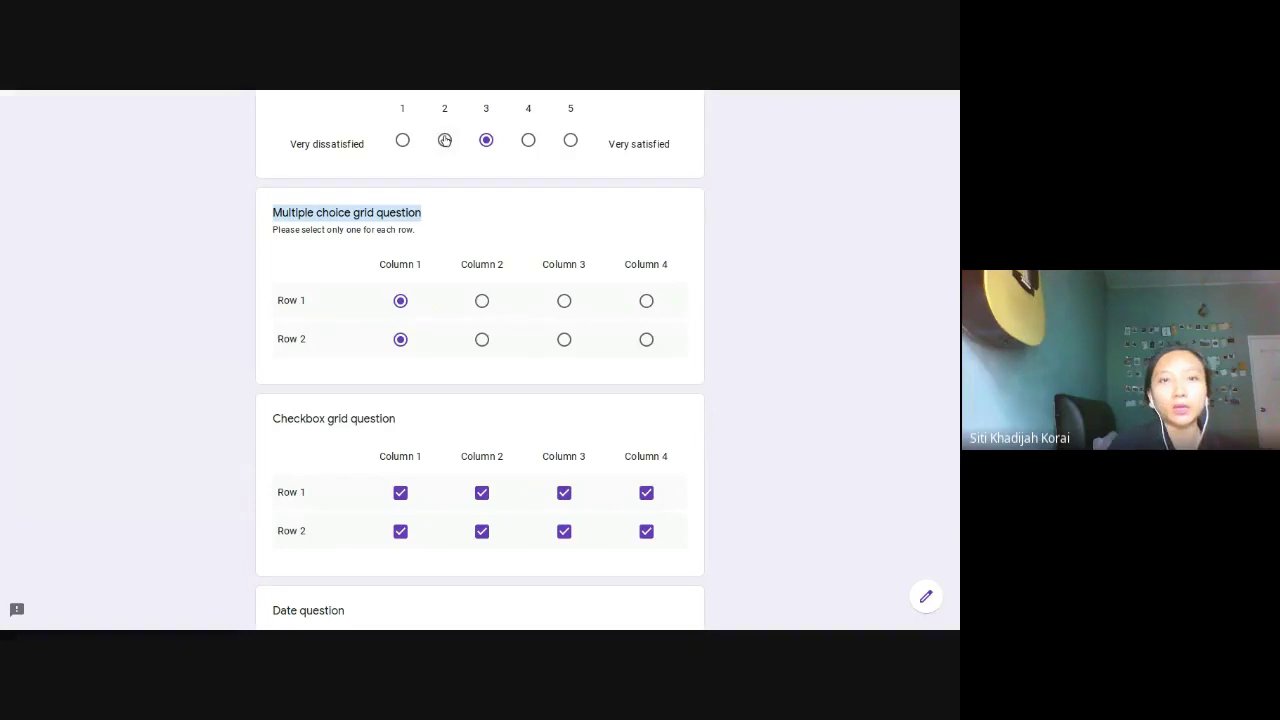
scroll(449, 234, "up", 1)
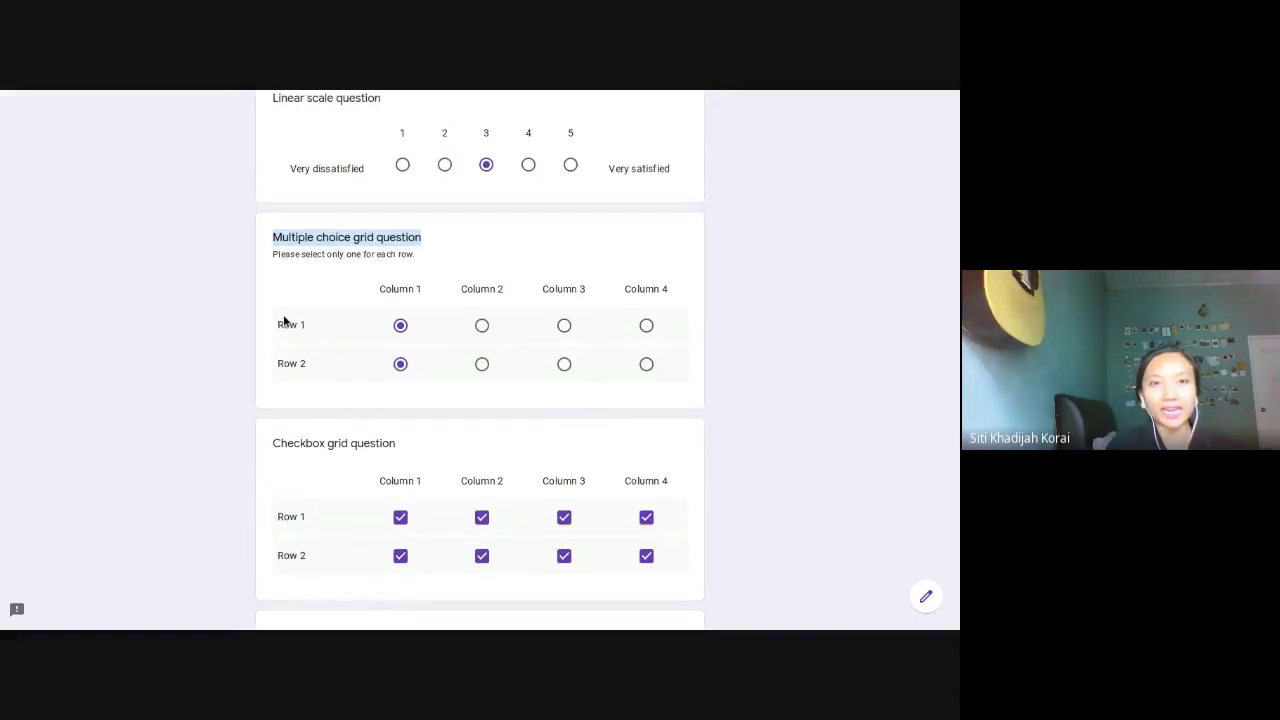
scroll(280, 323, "up", 1)
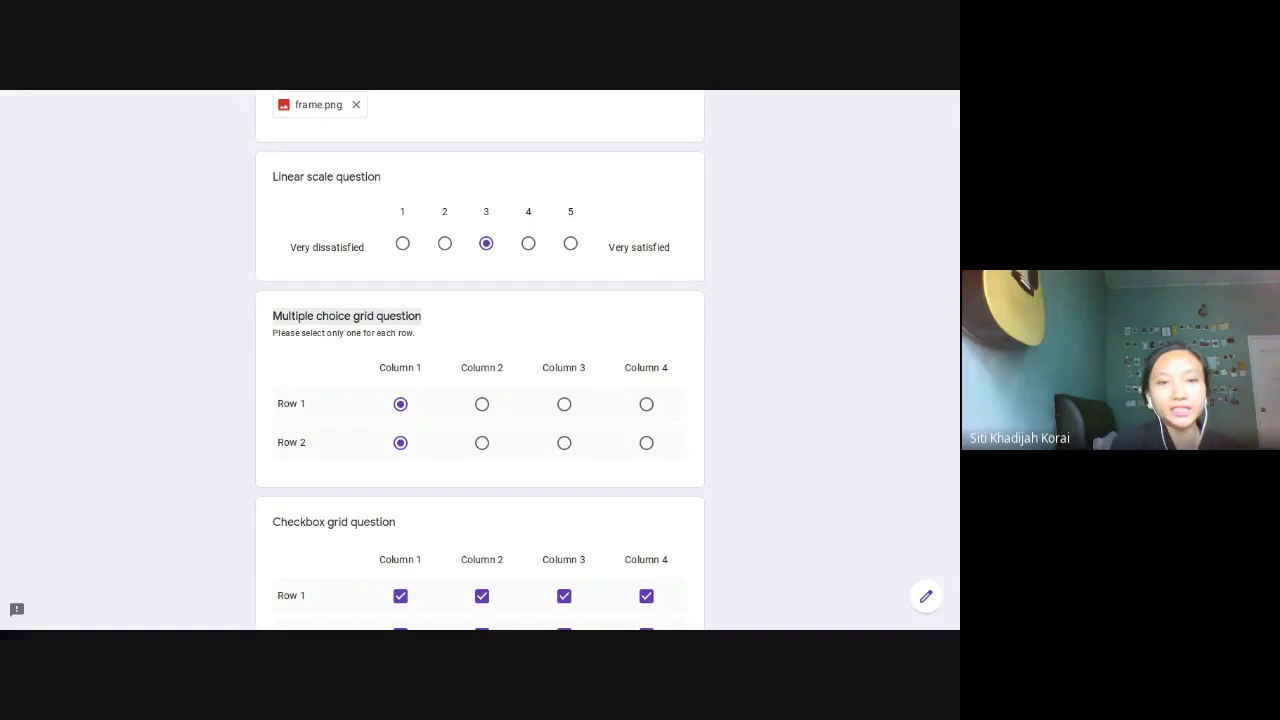
scroll(517, 352, "up", 3)
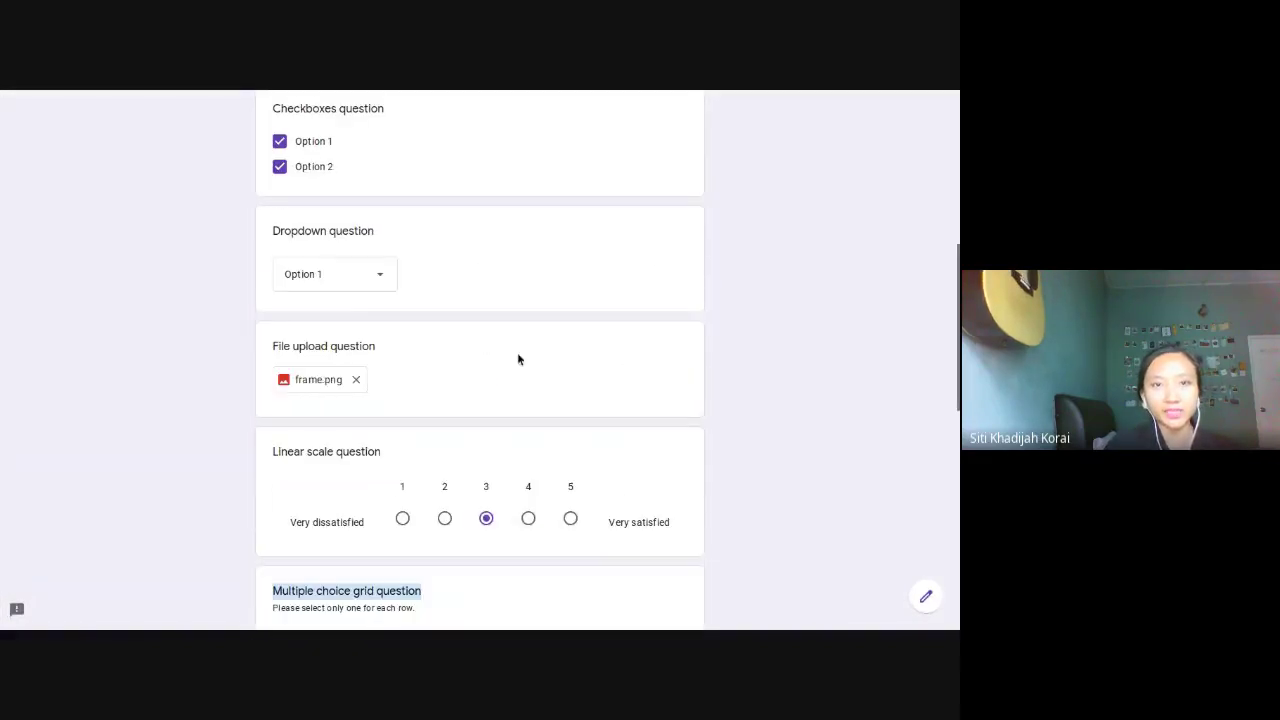
mouse_move(341, 92)
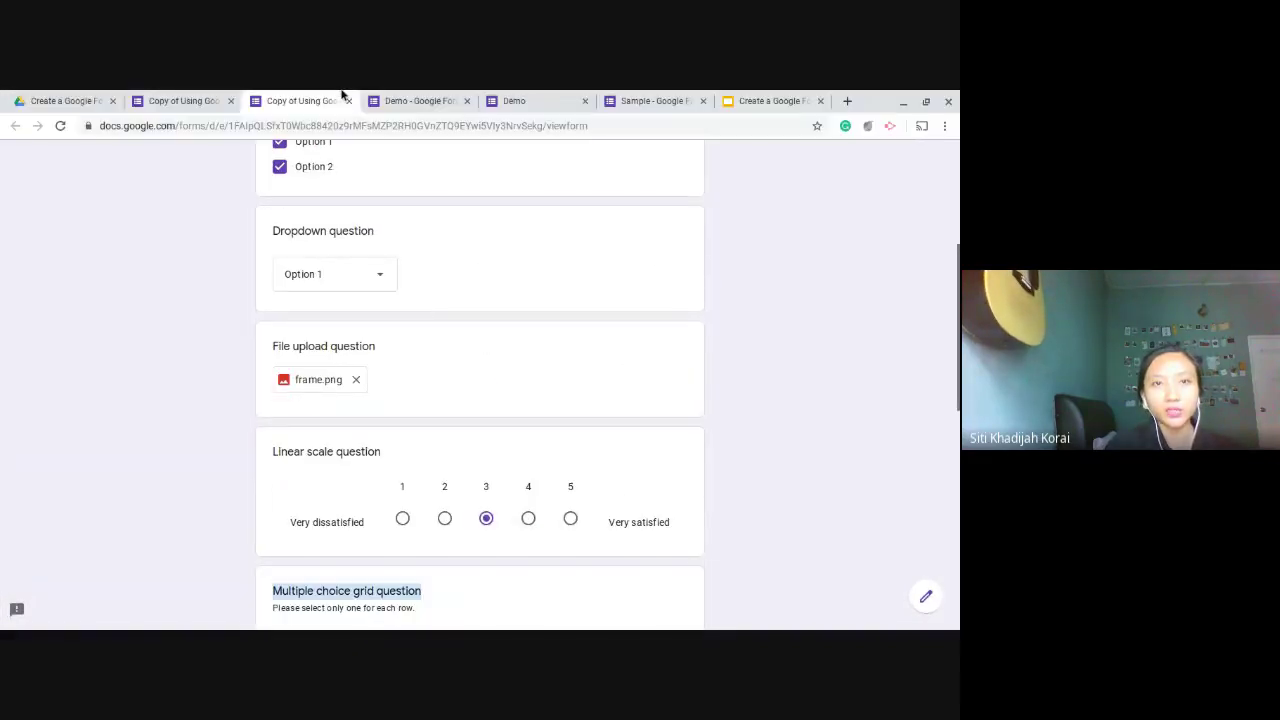
Step: Confirm the Demo form's question type is File upload, then preview the Demo form
left_click(402, 100)
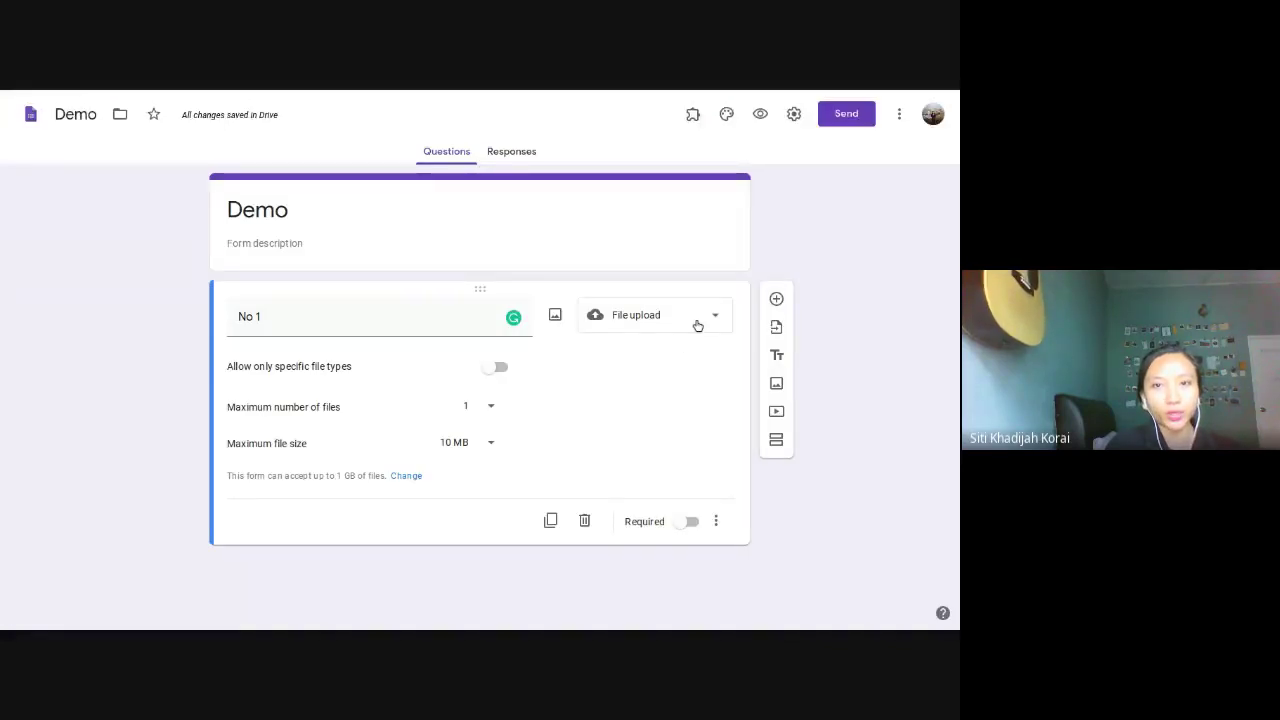
left_click(654, 327)
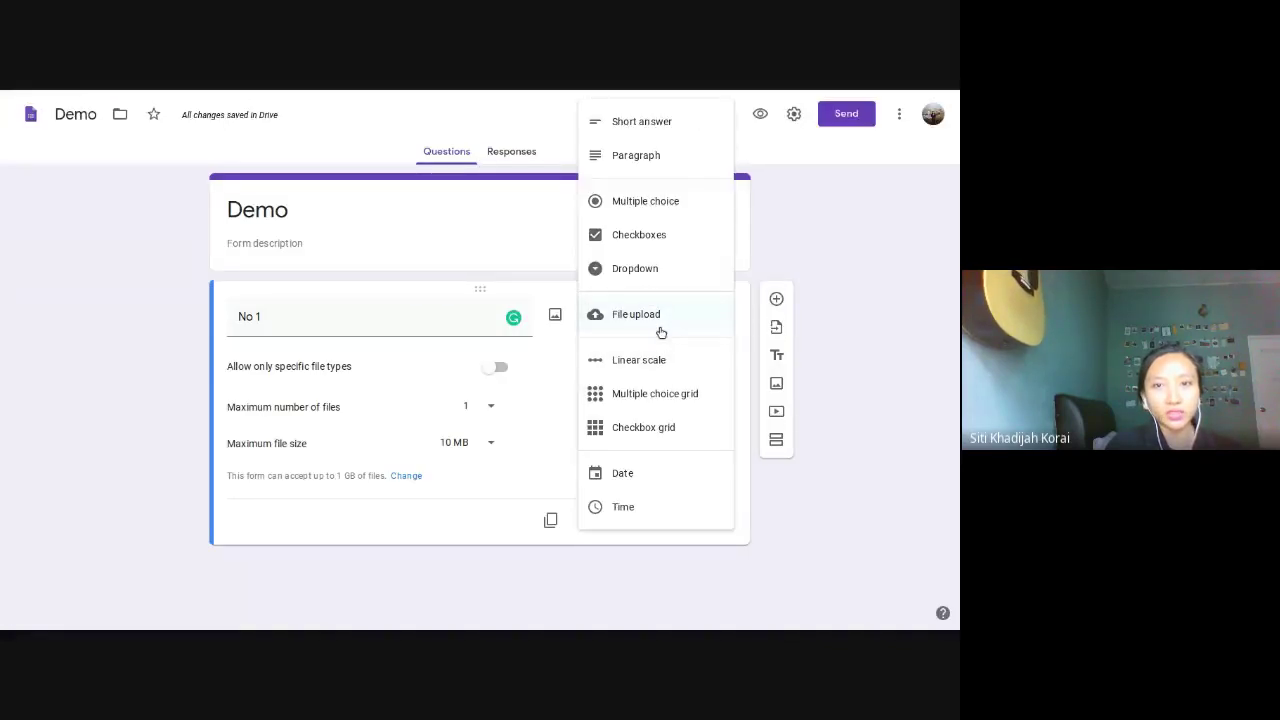
left_click(661, 332)
left_click(531, 97)
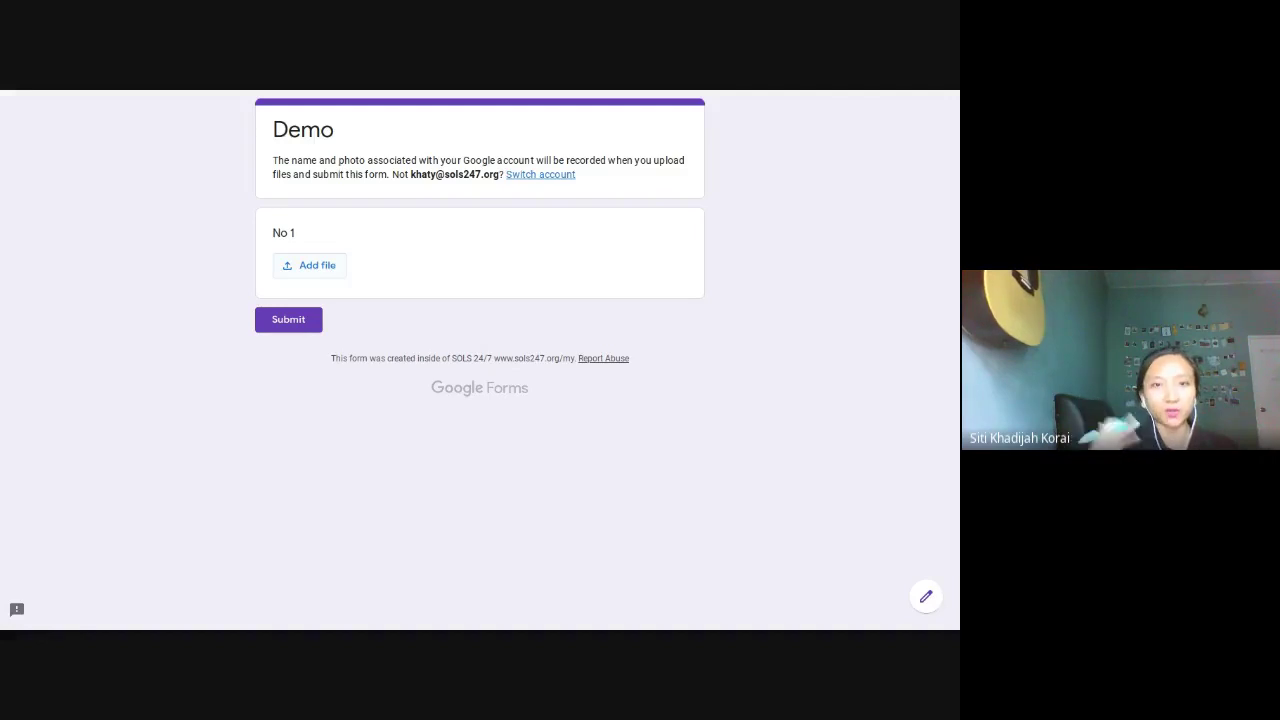
Step: Submit the filled-in test form's response, then go back to the Demo form editor
mouse_move(458, 93)
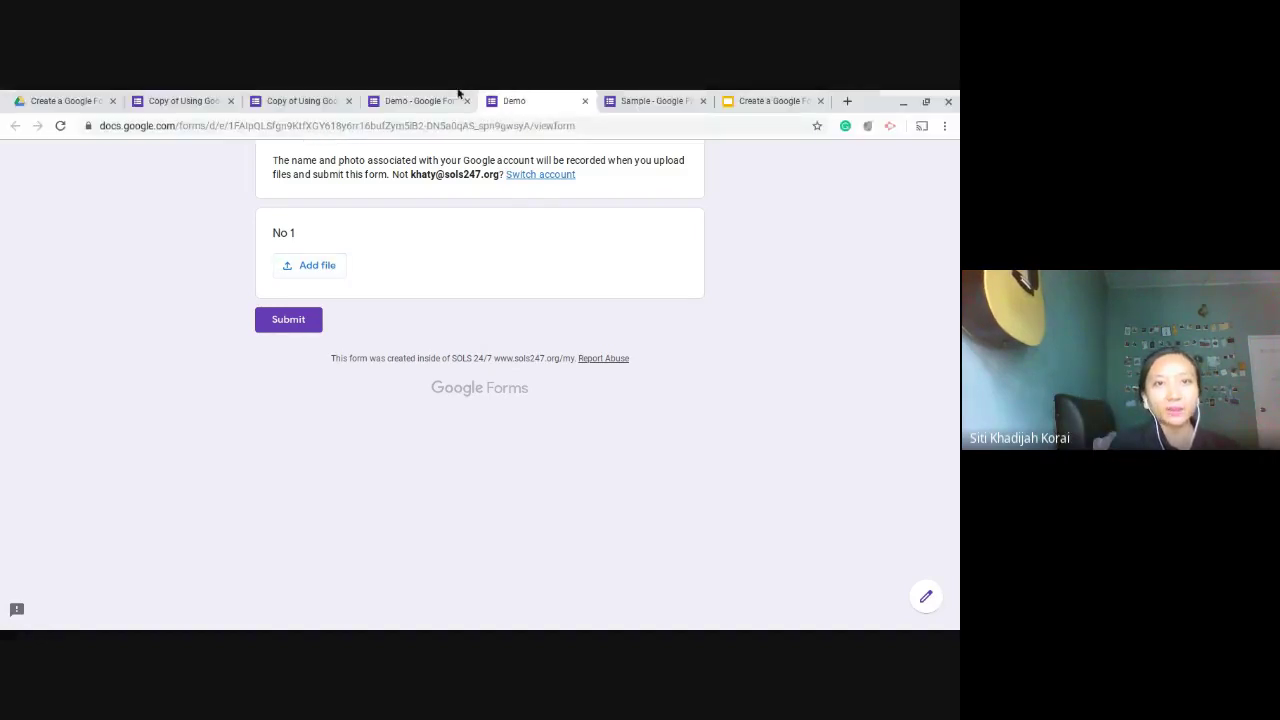
left_click(332, 95)
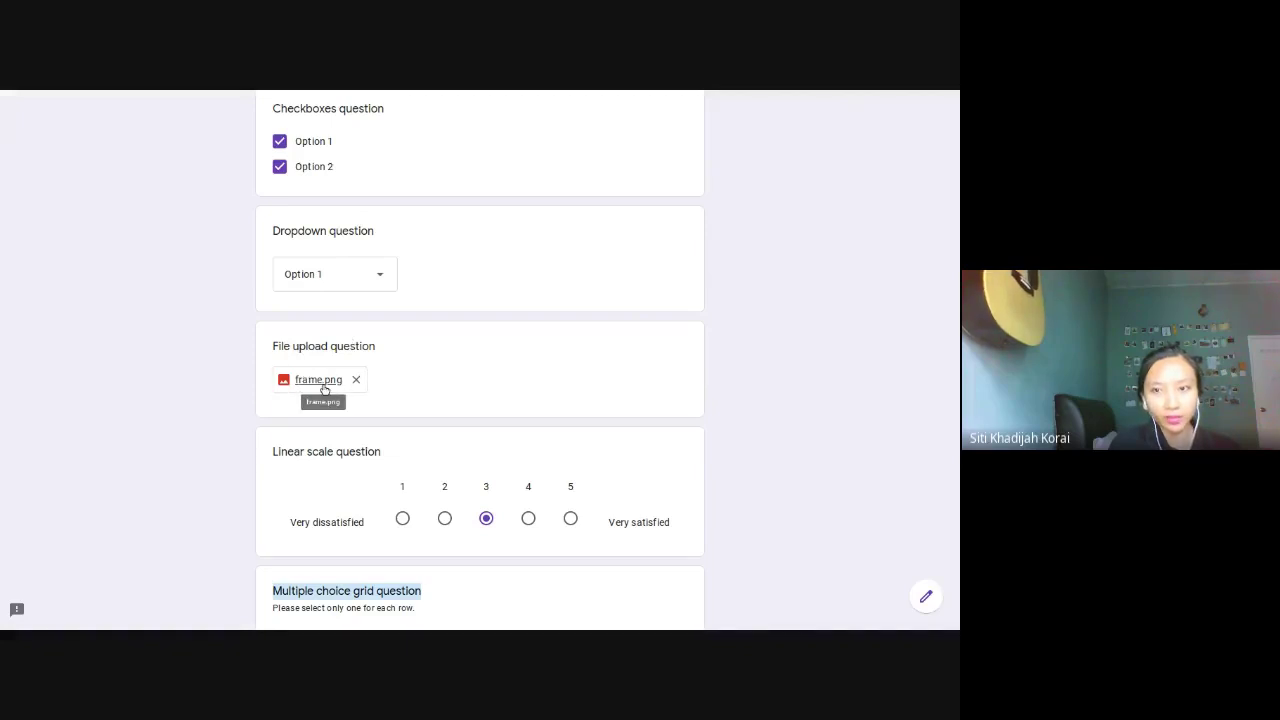
scroll(414, 357, "down", 7)
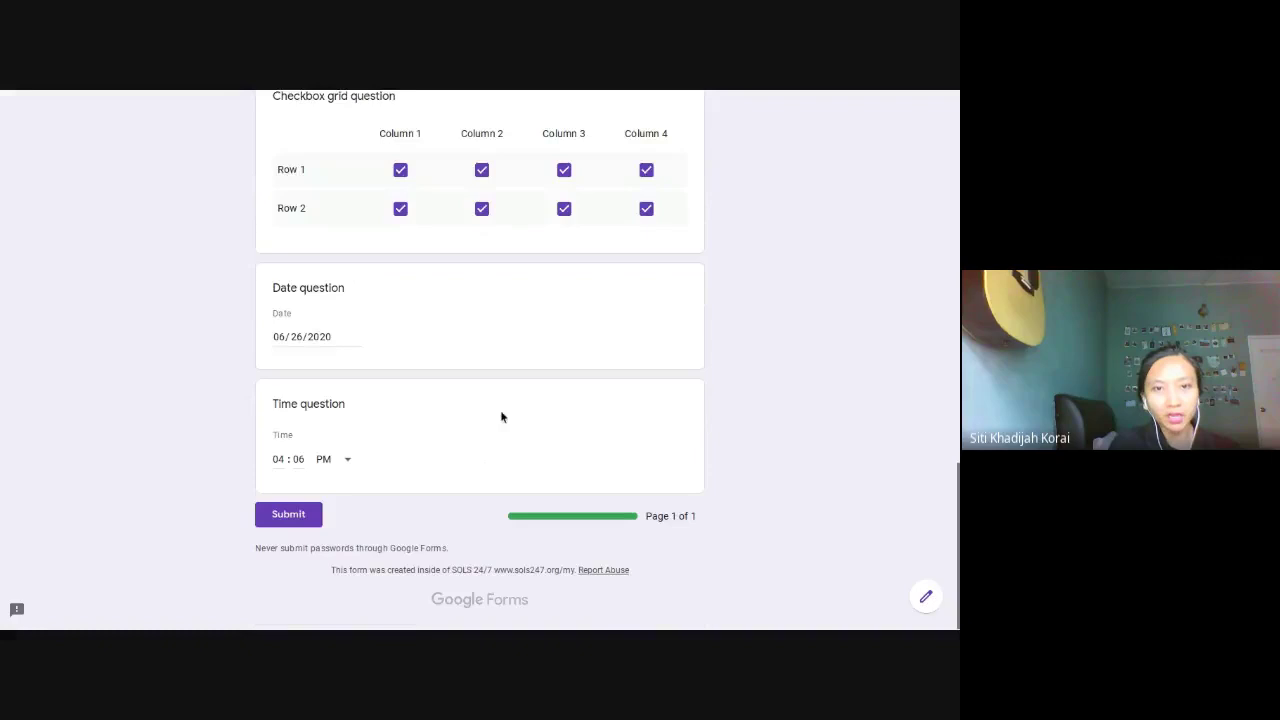
left_click(309, 514)
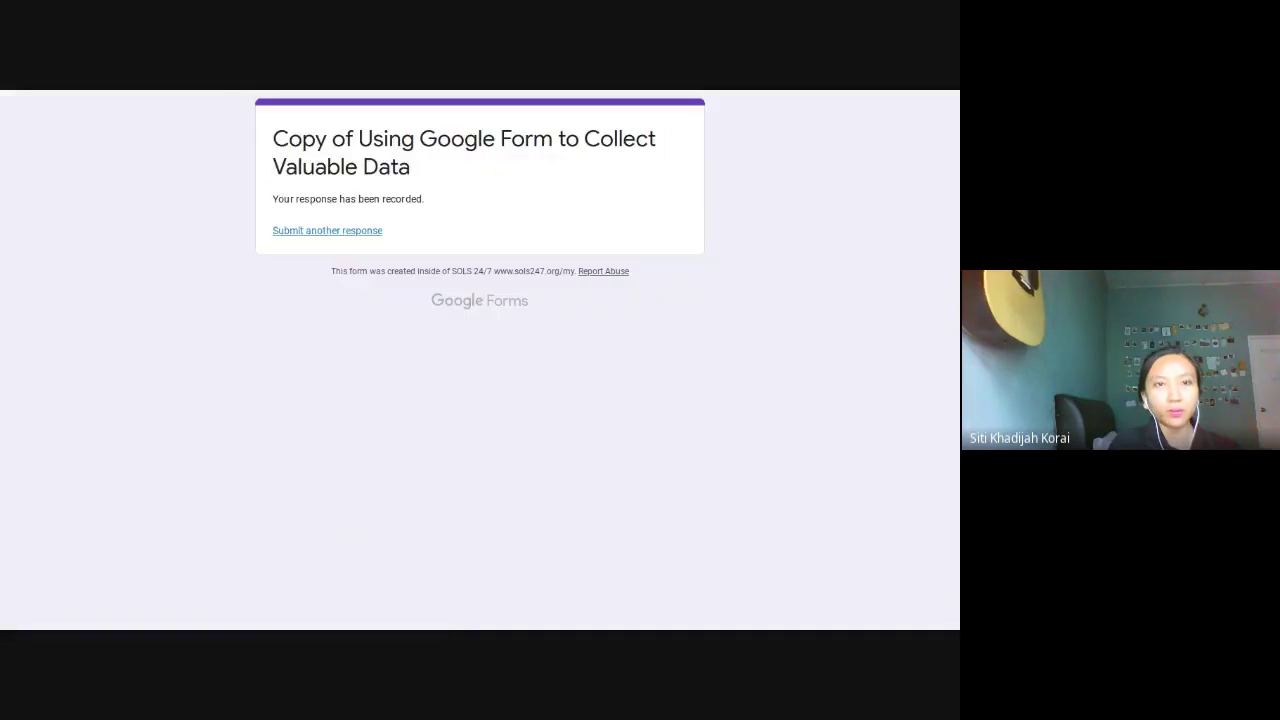
mouse_move(264, 93)
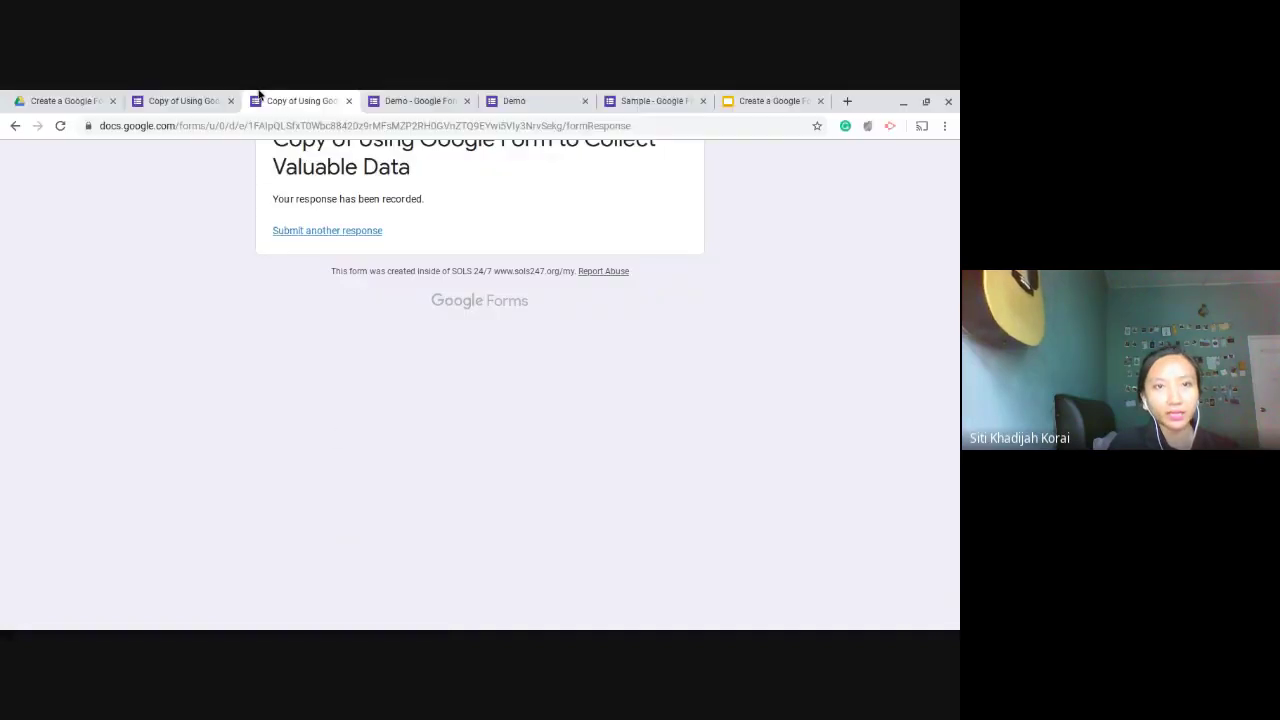
left_click(395, 93)
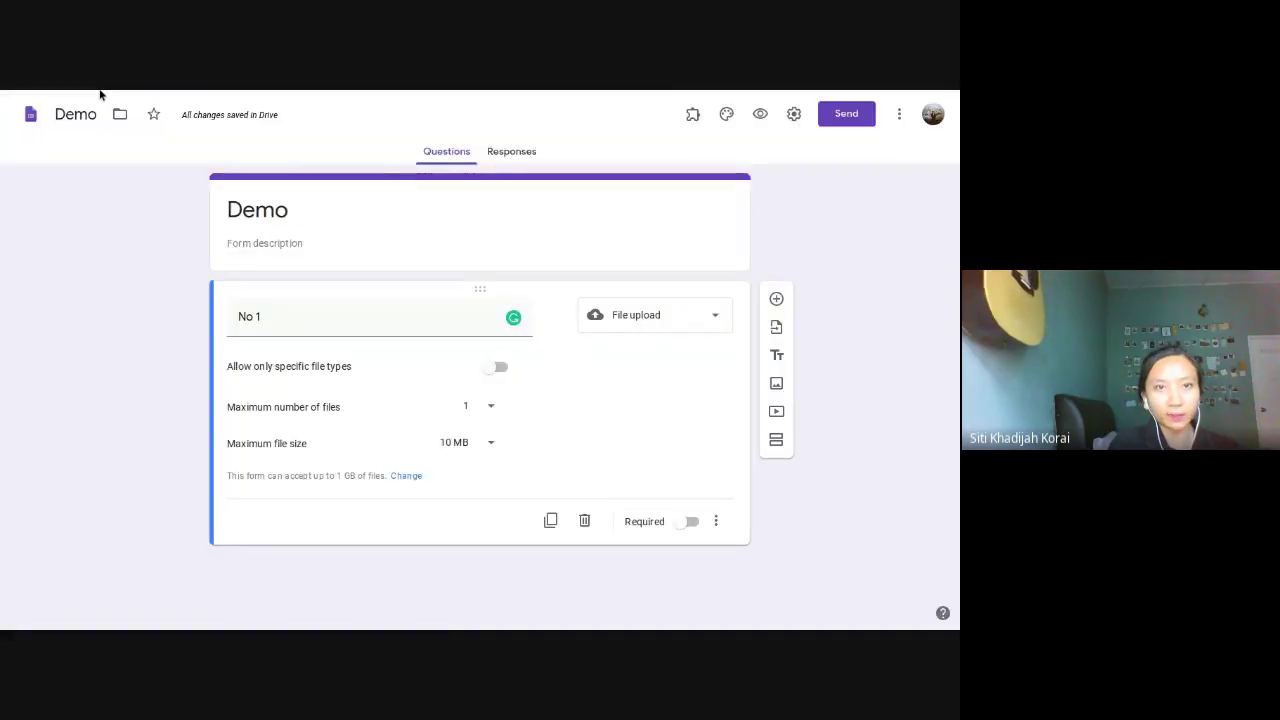
Step: In Drive, open the form's File responses folder, then its File upload question folder
left_click(100, 94)
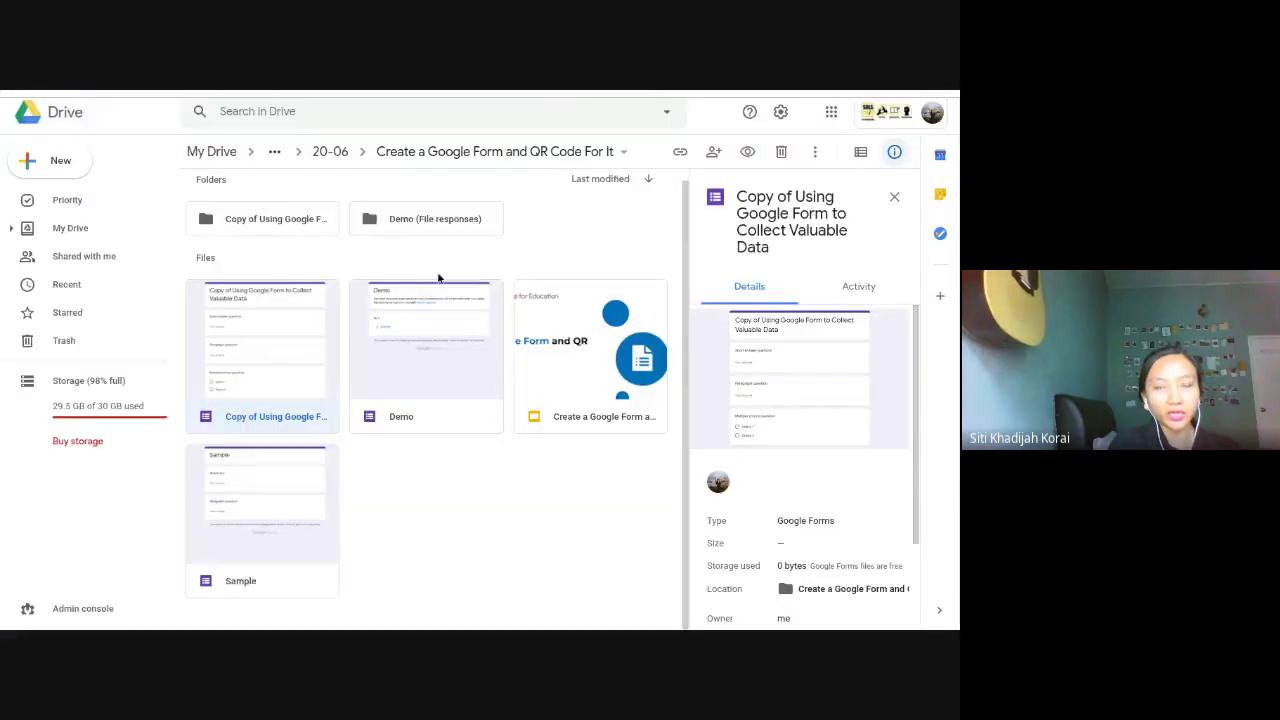
left_click(351, 250)
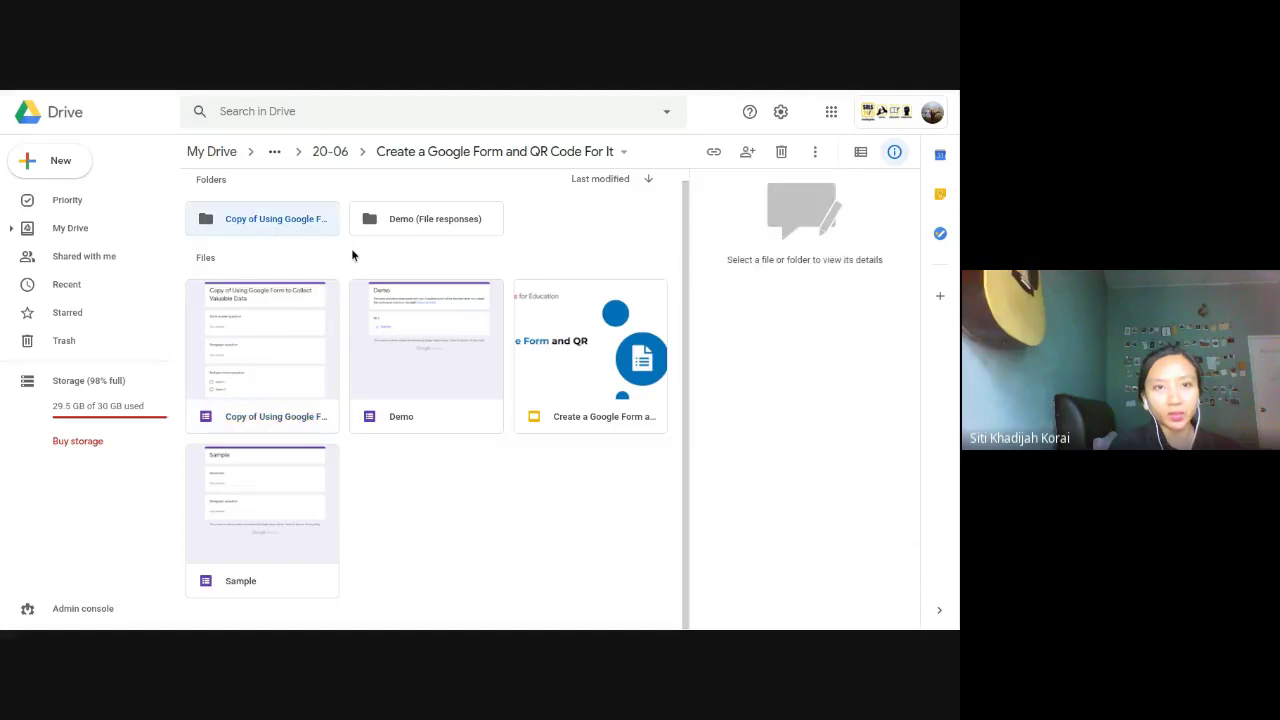
left_click(294, 229)
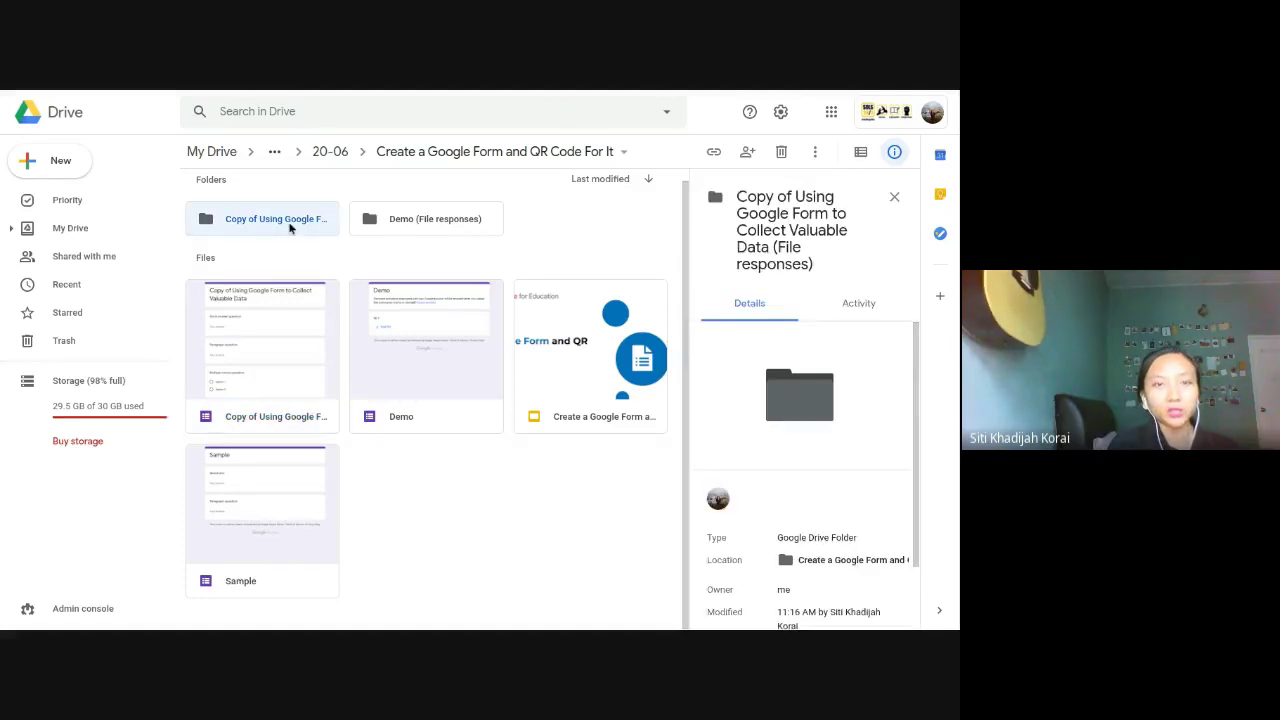
double_click(290, 228)
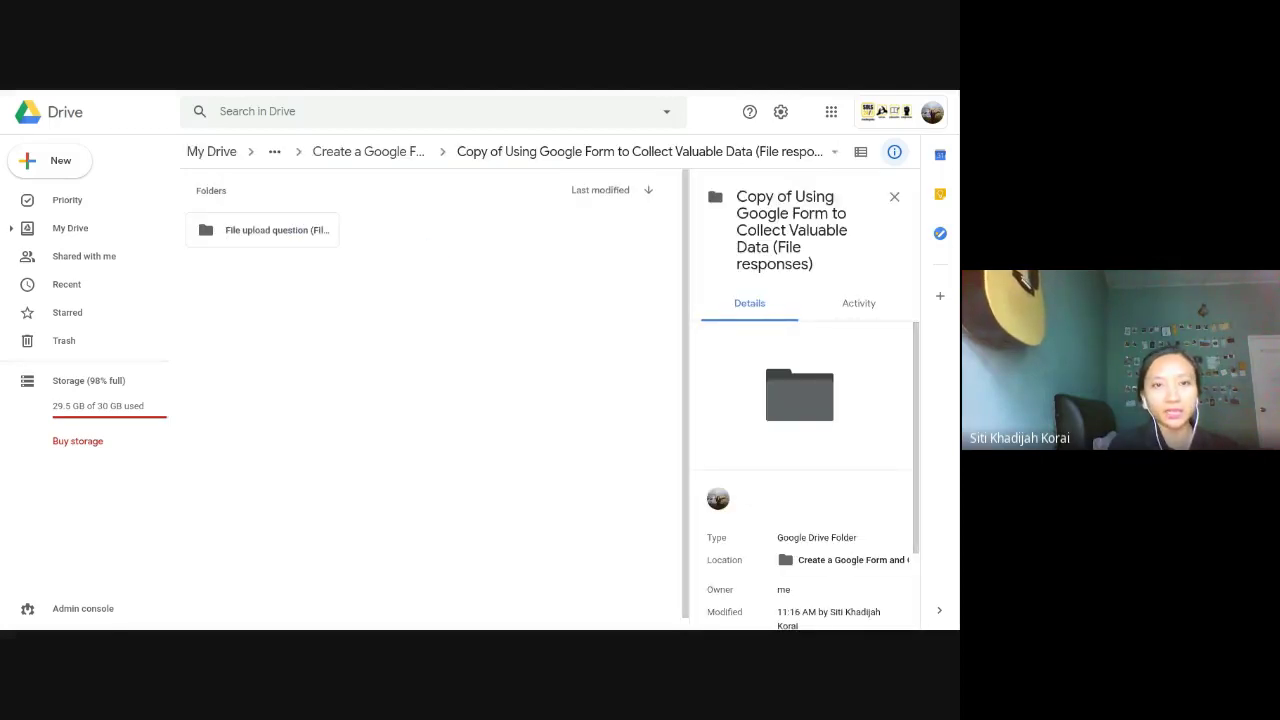
left_click(295, 232)
double_click(295, 232)
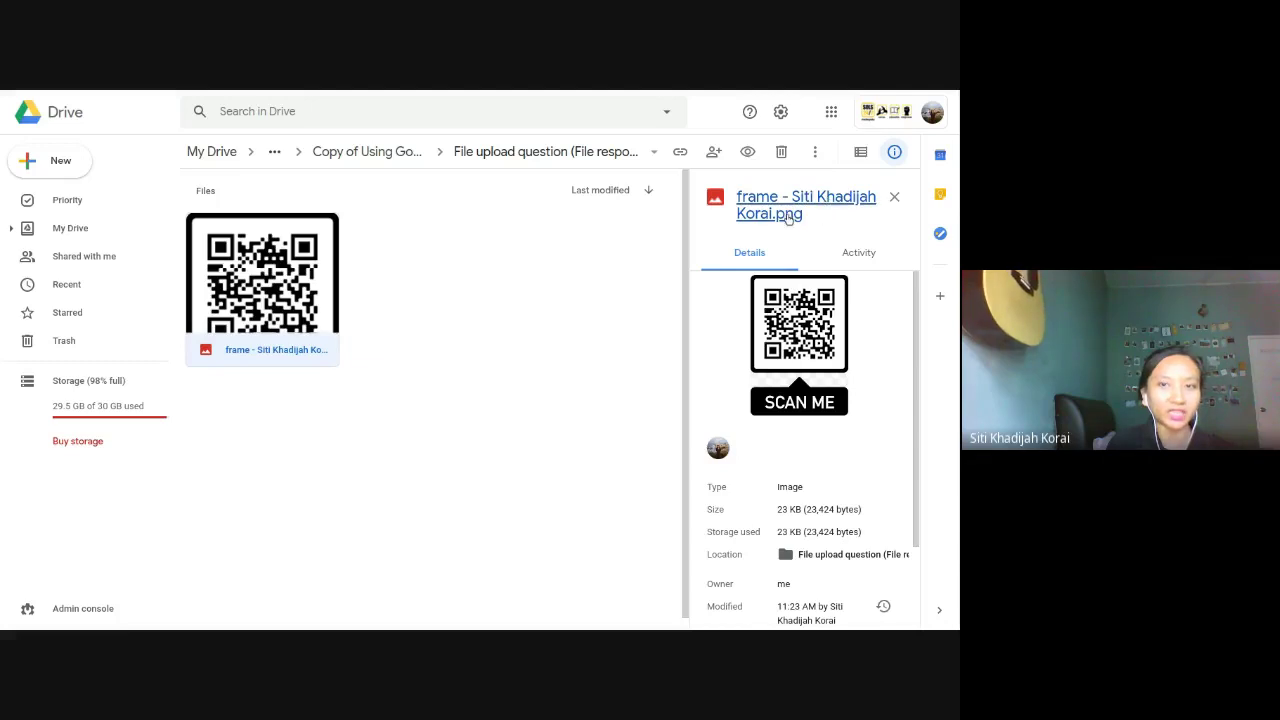
Step: Present the slides fullscreen and advance to the 'Duplicate, Import and Copy A Form' slide
mouse_move(190, 91)
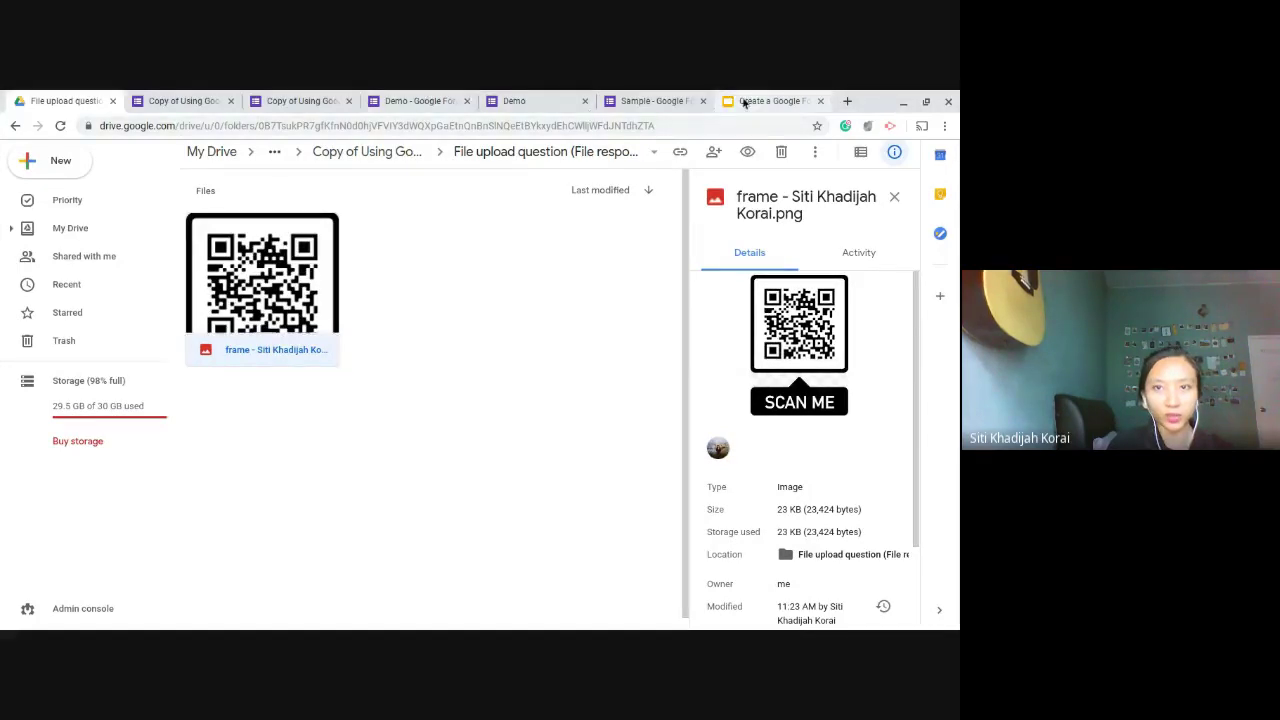
left_click(755, 102)
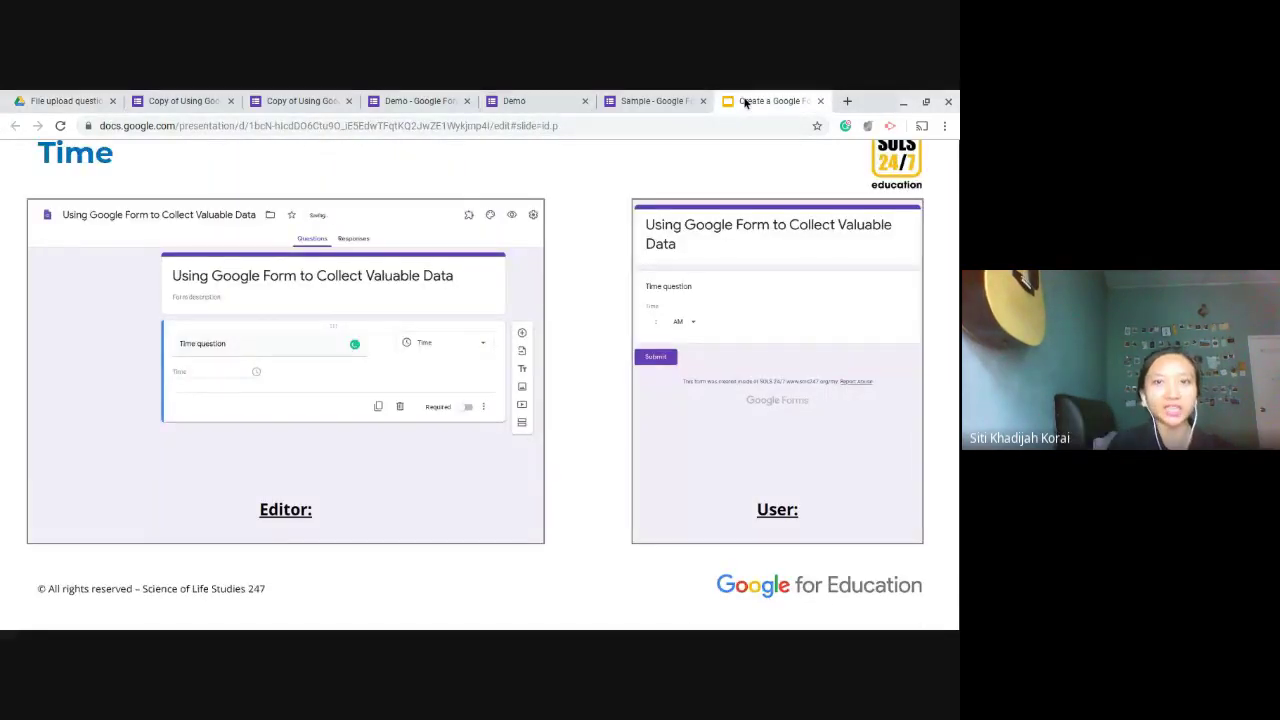
key("F11")
left_click(524, 406)
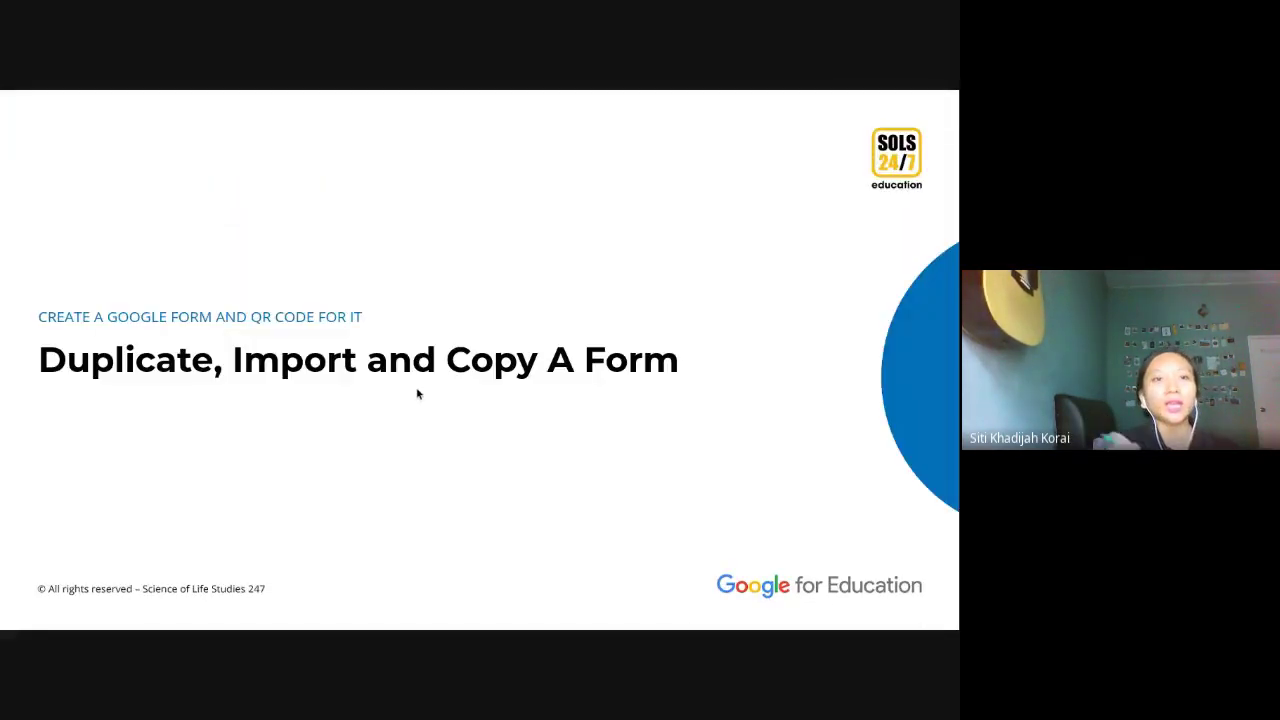
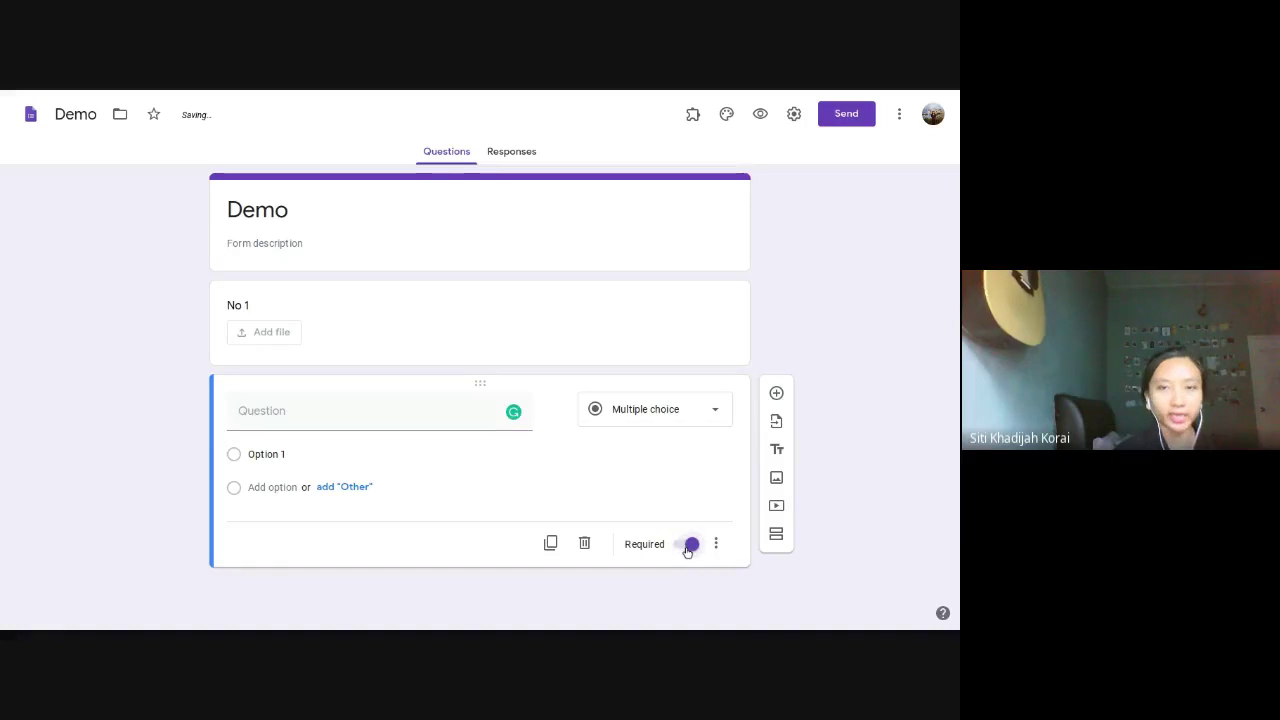
Step: Make the second question a short answer and turn on response validation
left_click(688, 412)
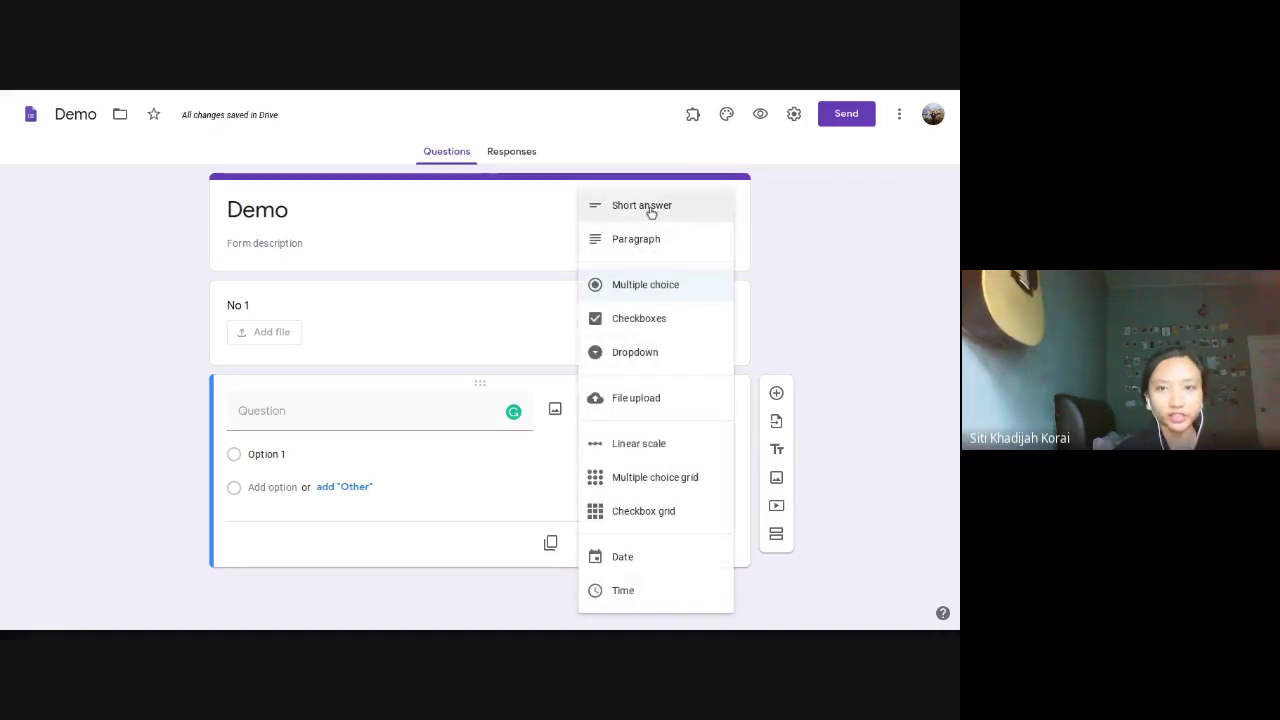
left_click(650, 205)
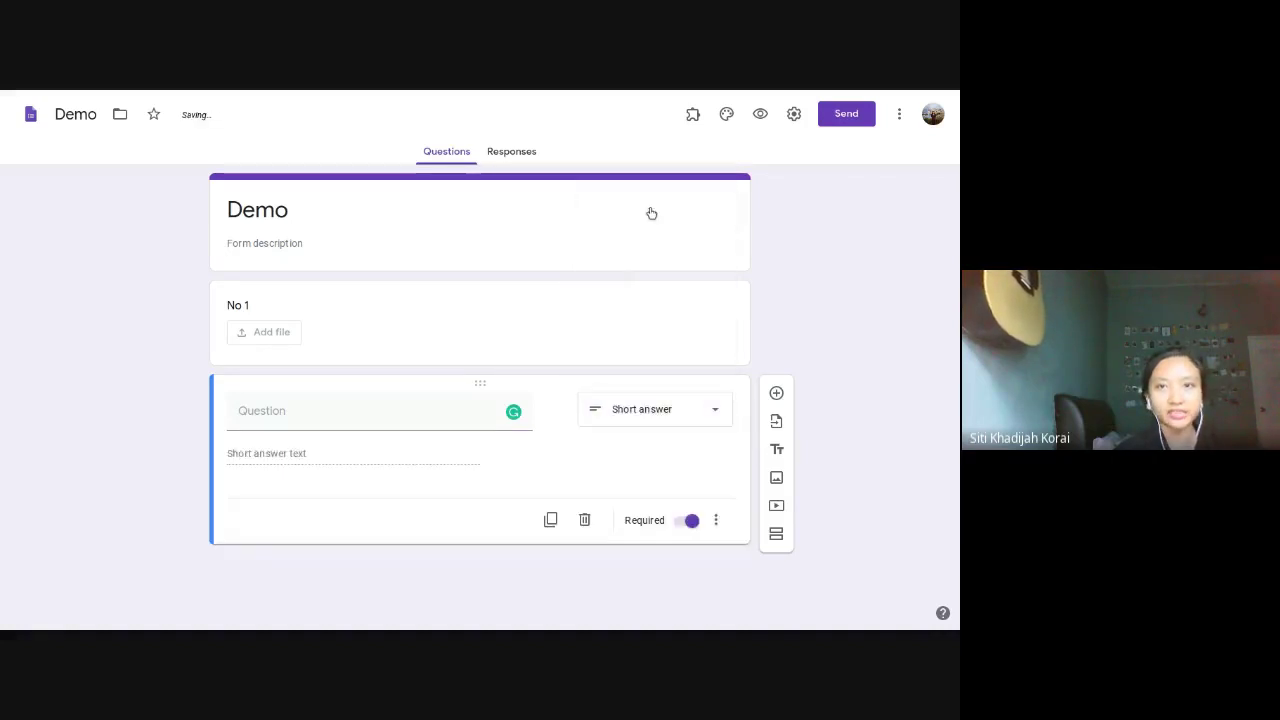
left_click(716, 521)
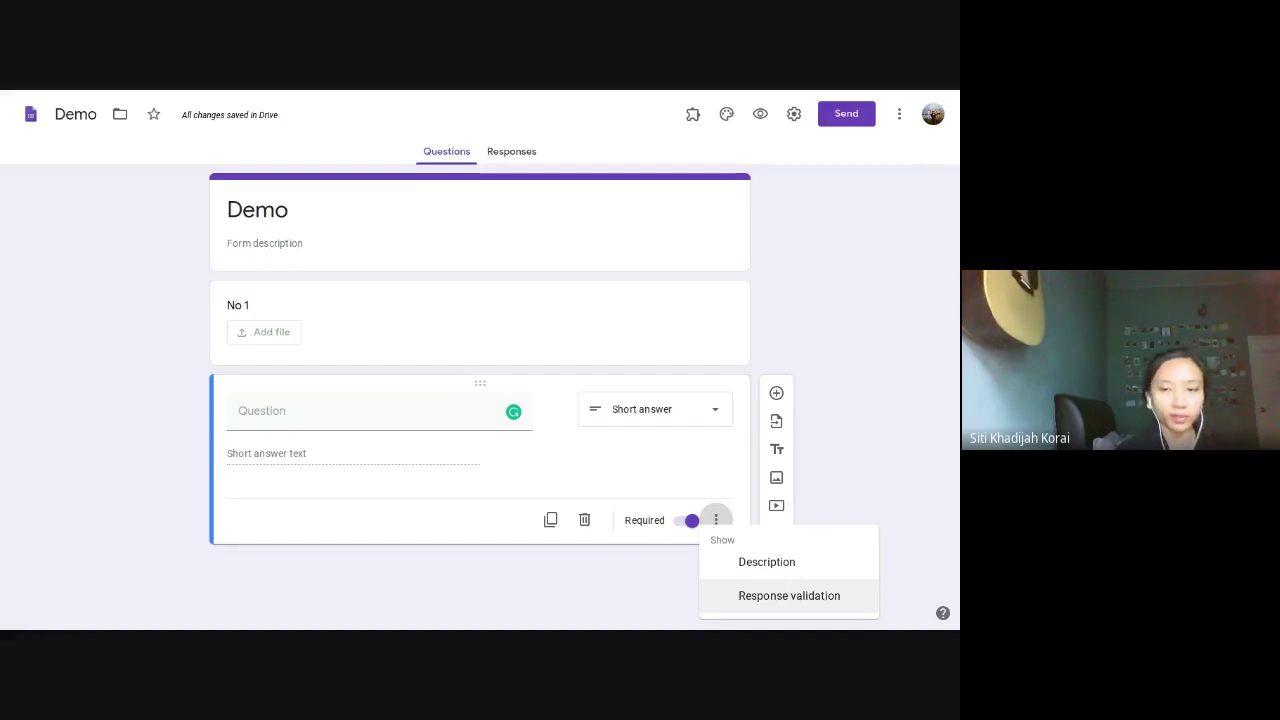
left_click(843, 605)
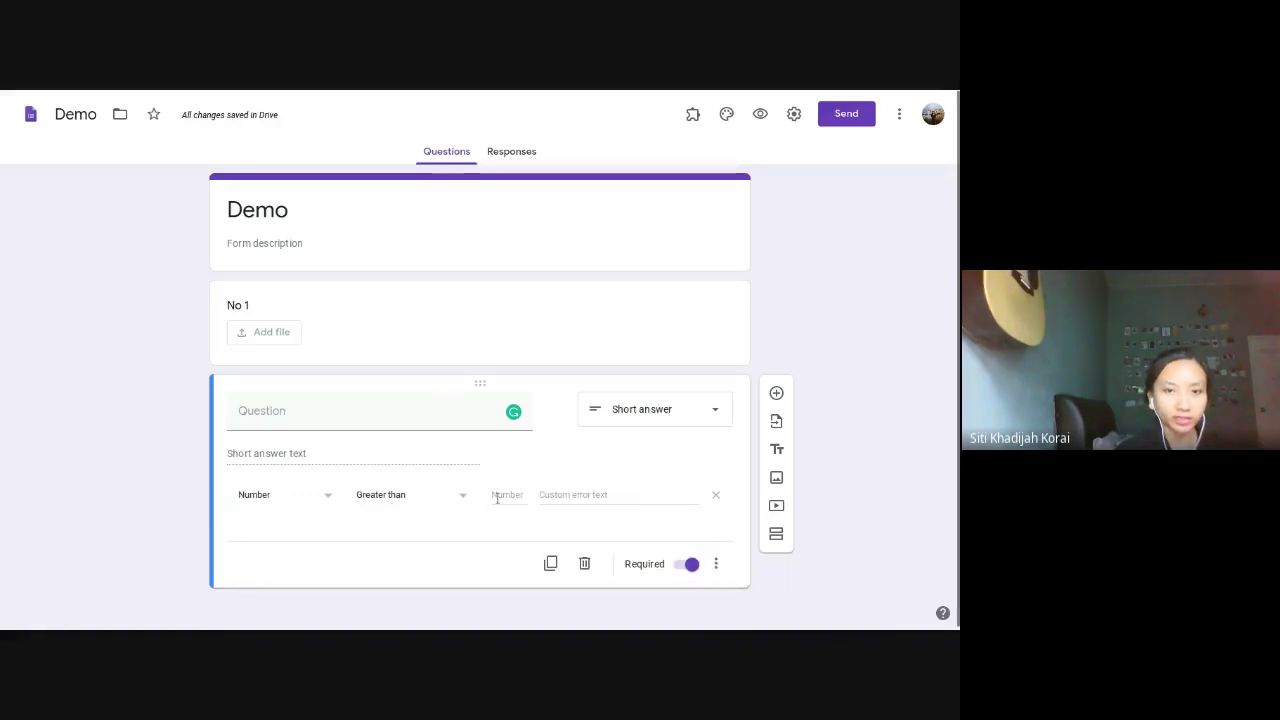
Step: Title it 'Bigger than 89', require a number greater than 89 with error 'Wrong', then preview
left_click(398, 416)
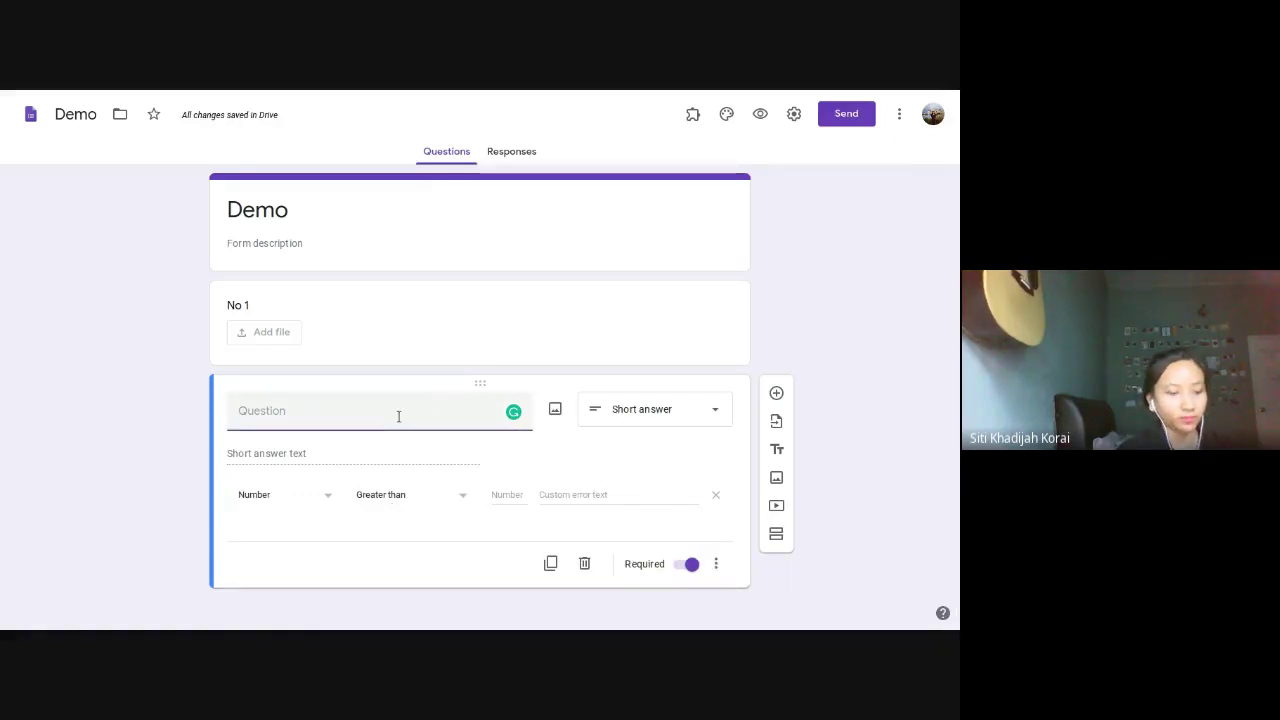
type("Bigger")
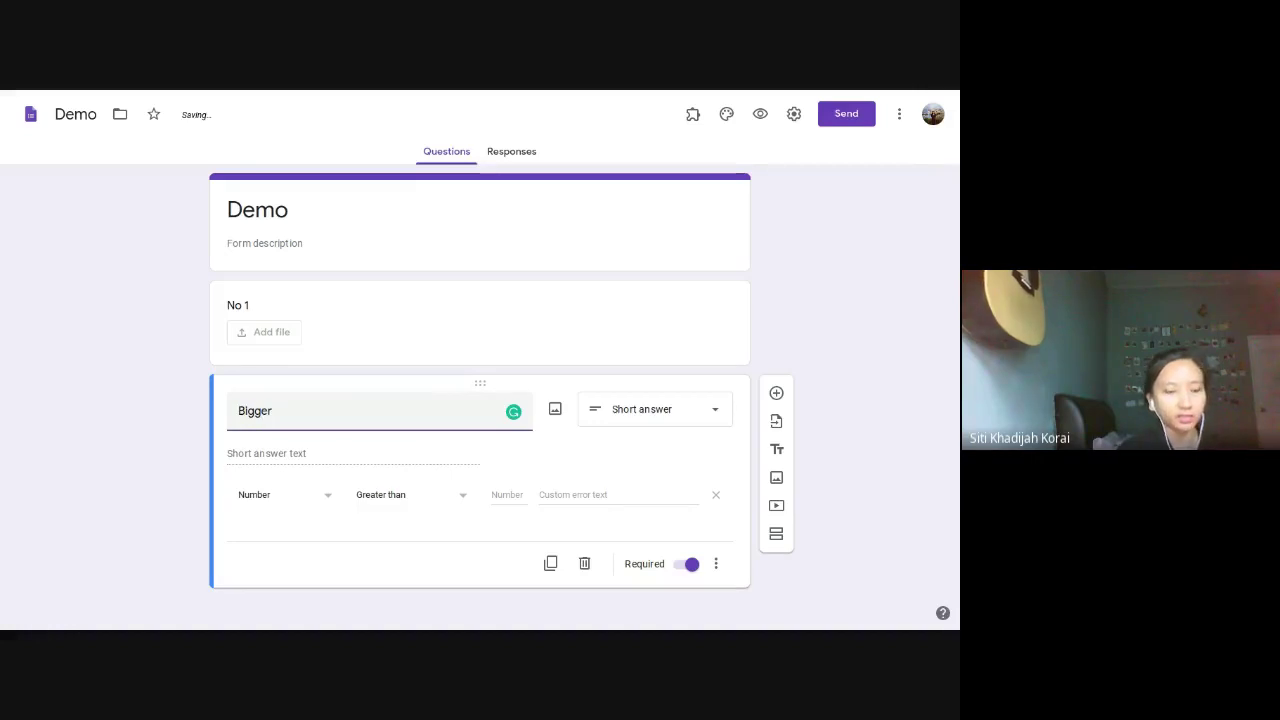
type(" than 89")
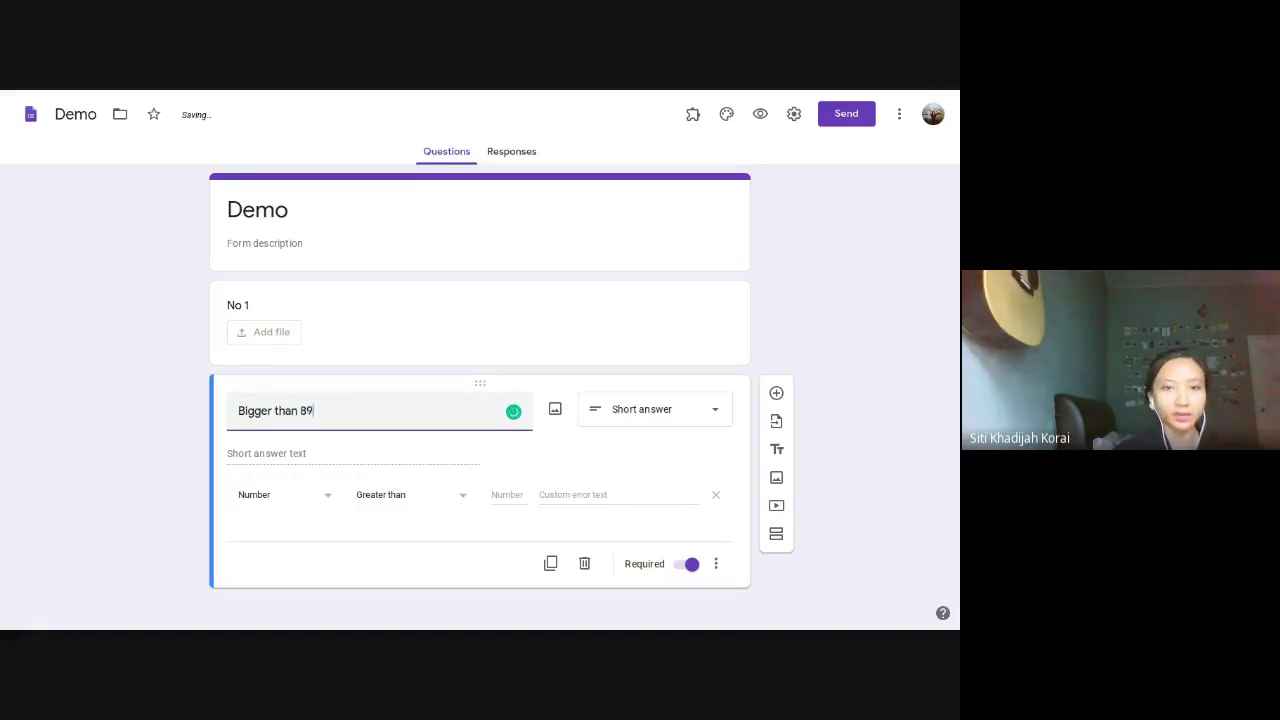
left_click(505, 494)
type("89")
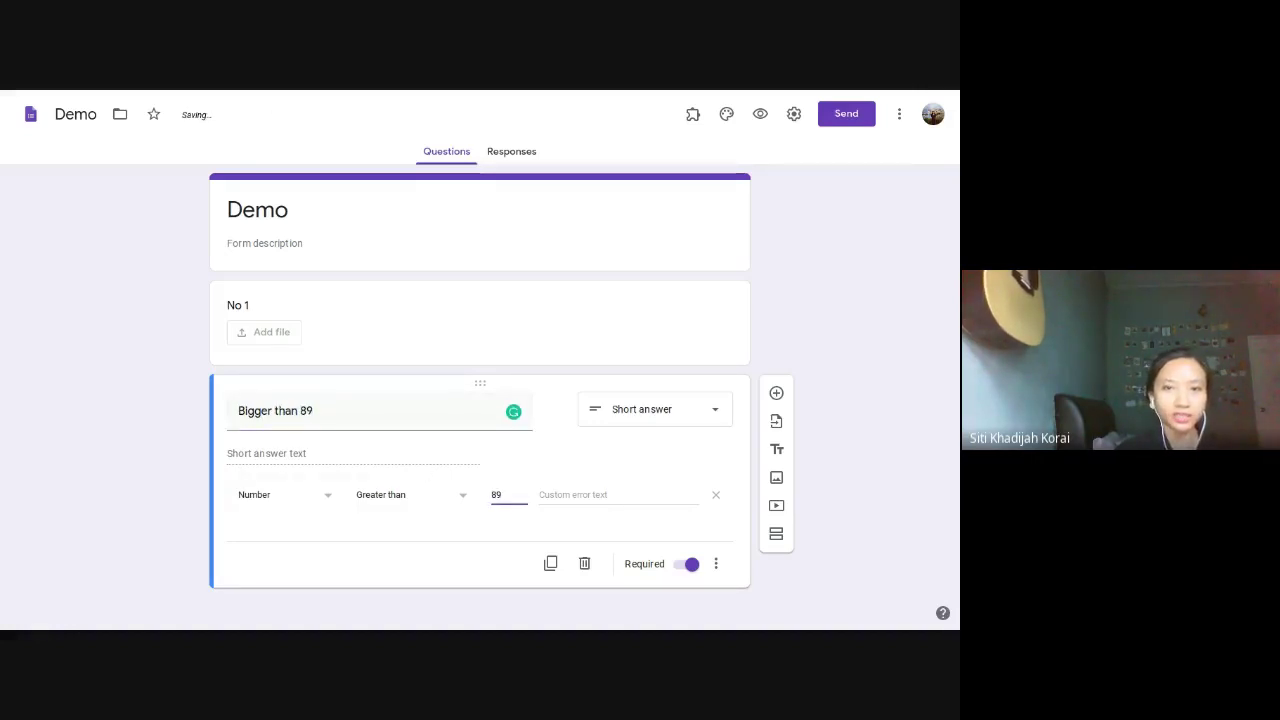
left_click(595, 498)
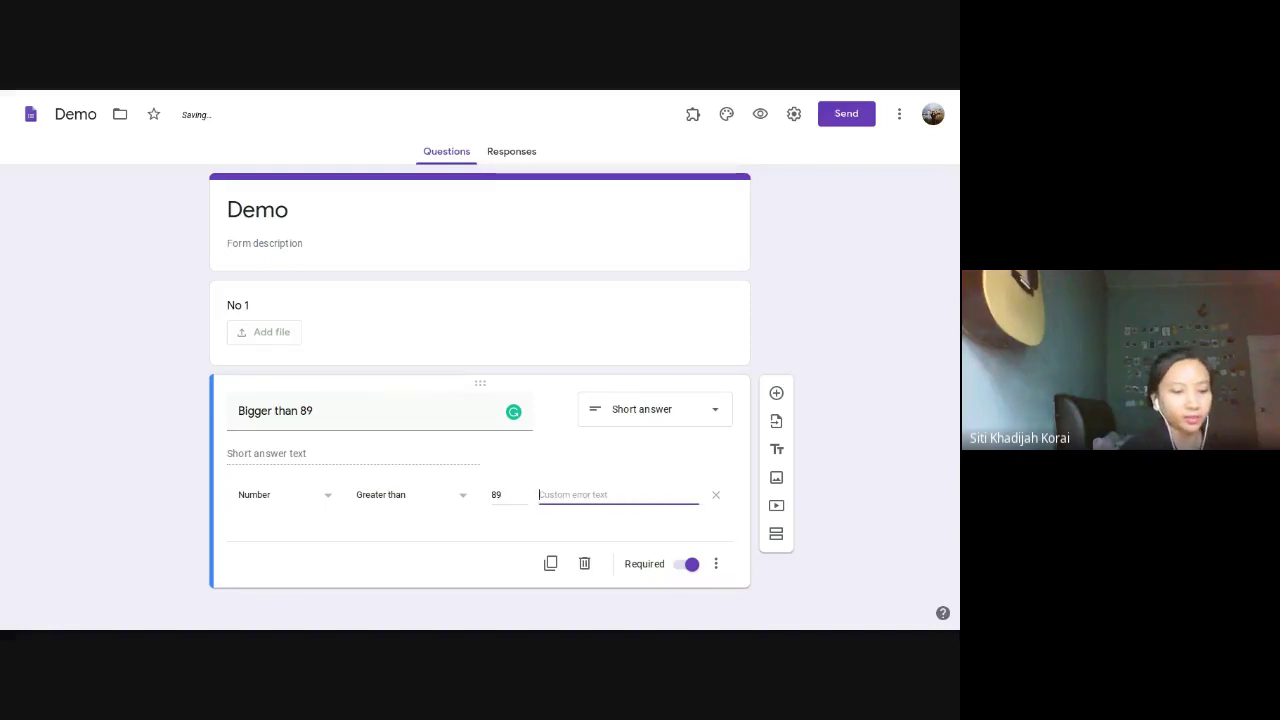
type("Wrong")
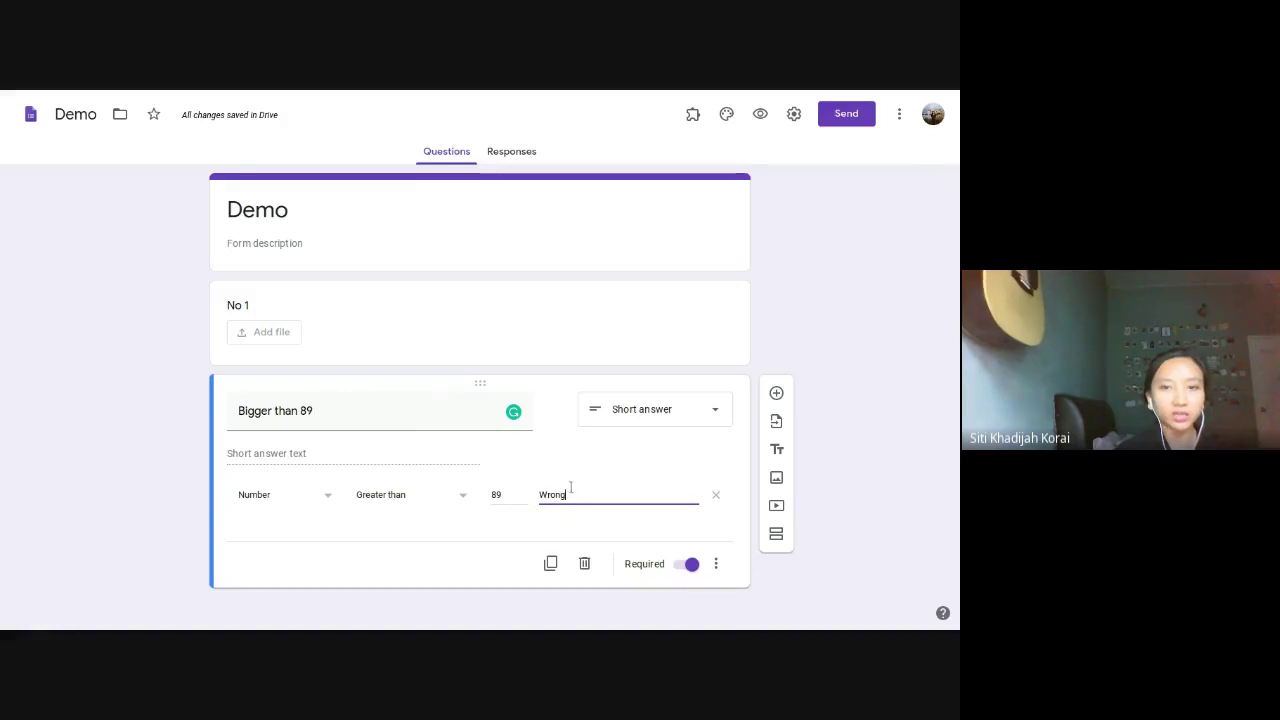
left_click(763, 119)
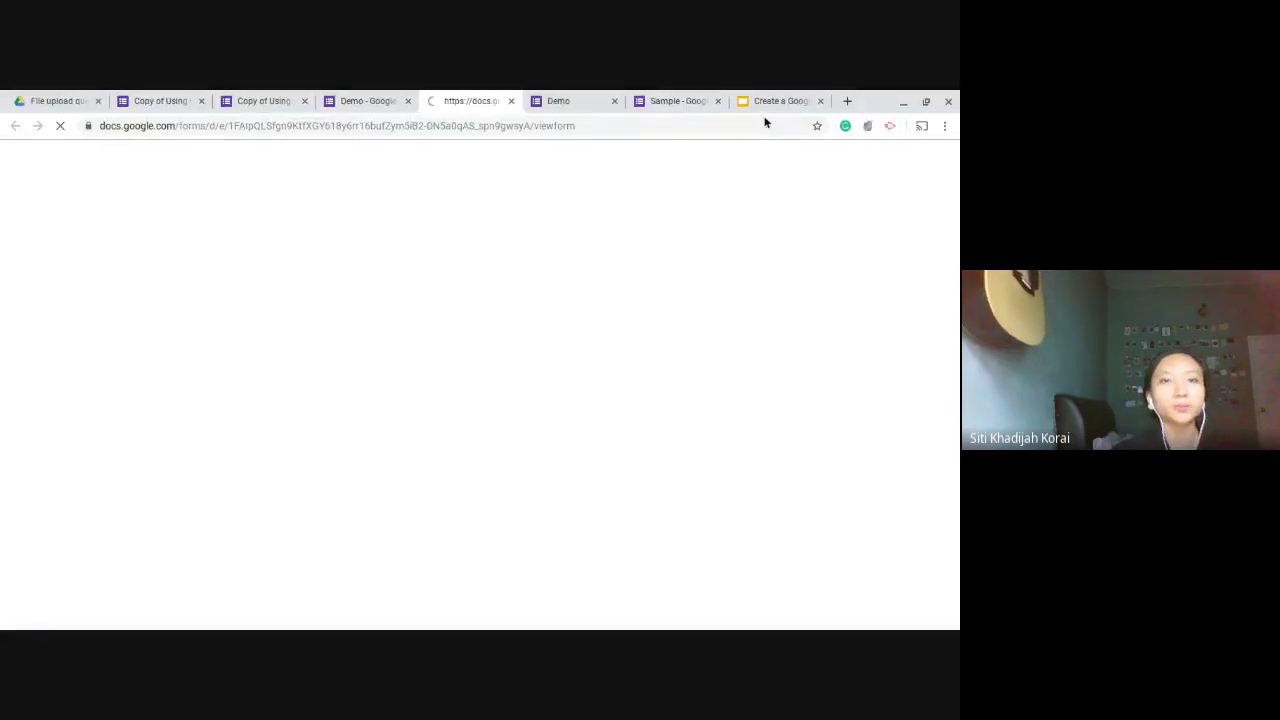
Step: In the full-screen preview, submit the answer 8 and confirm the 'Wrong' error appears
key("F11")
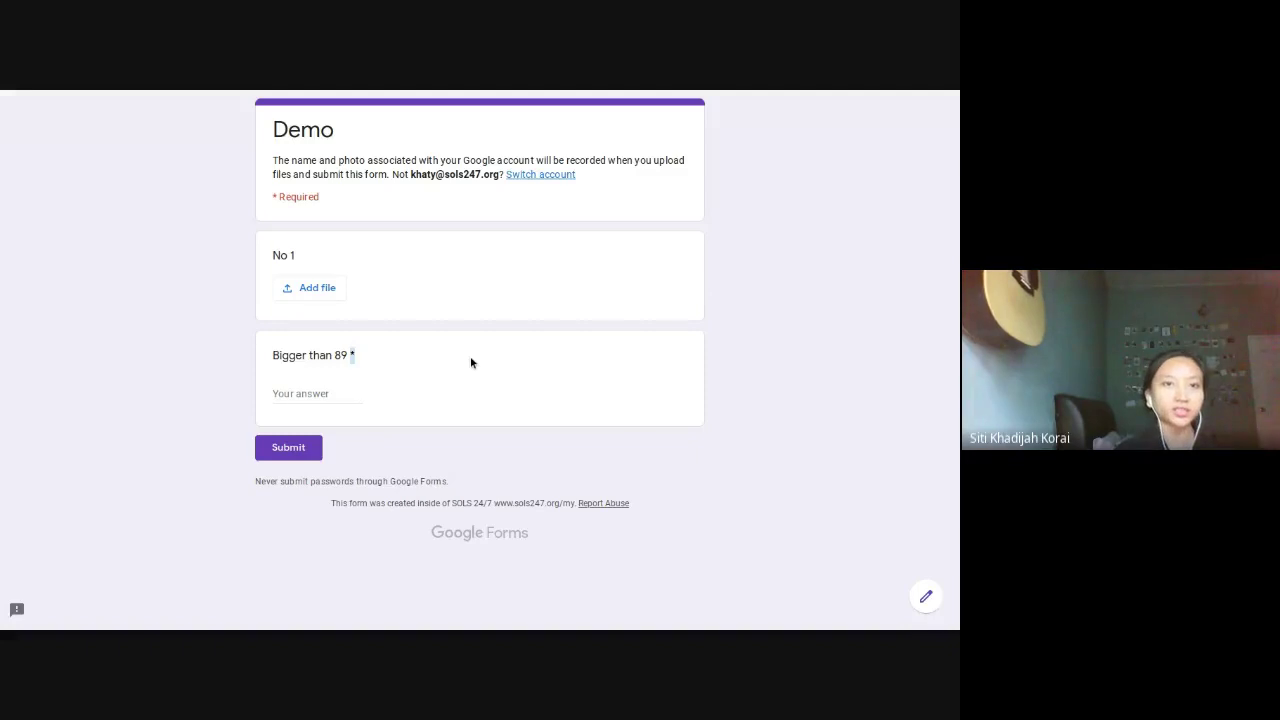
left_click(311, 395)
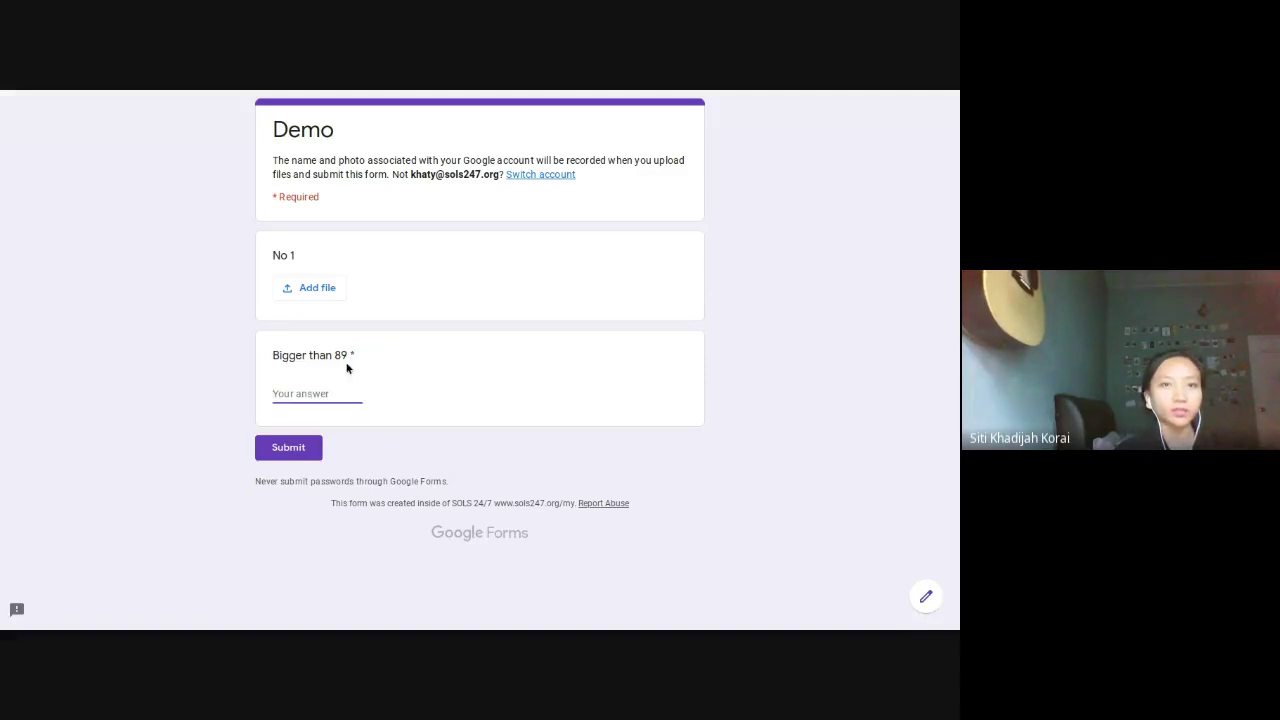
type("8")
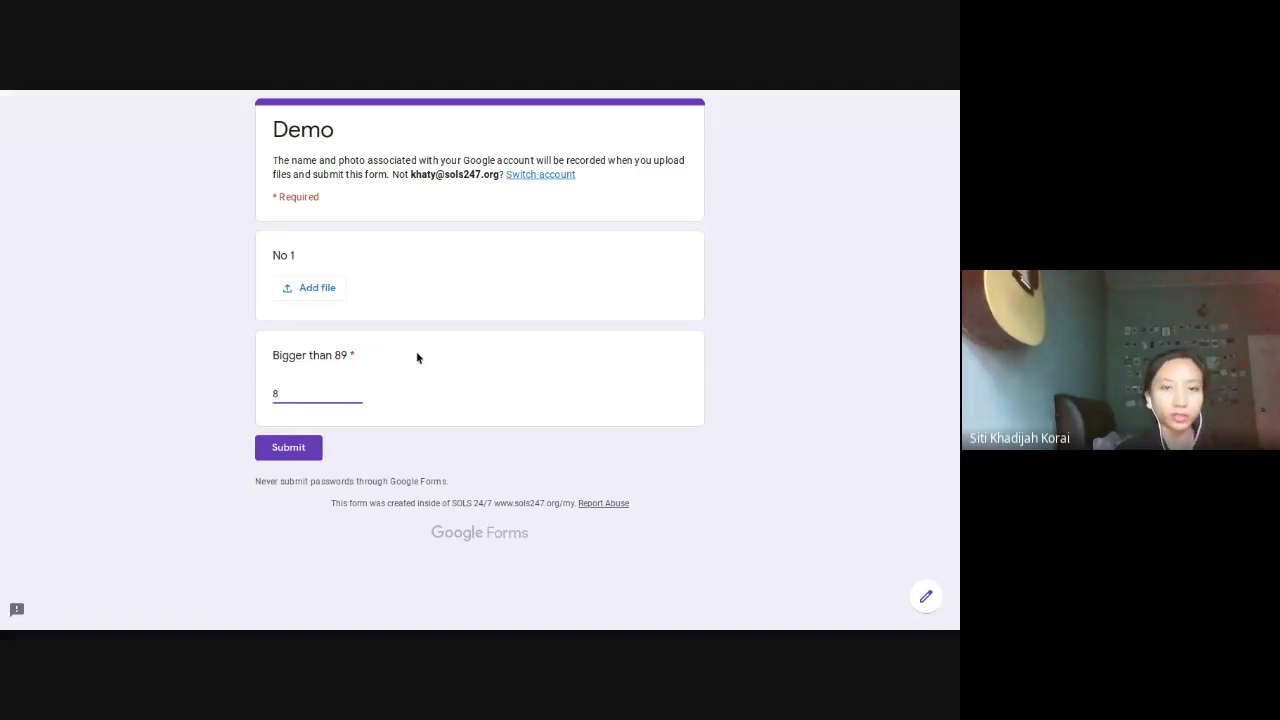
left_click(312, 449)
left_click_drag(299, 424, 349, 426)
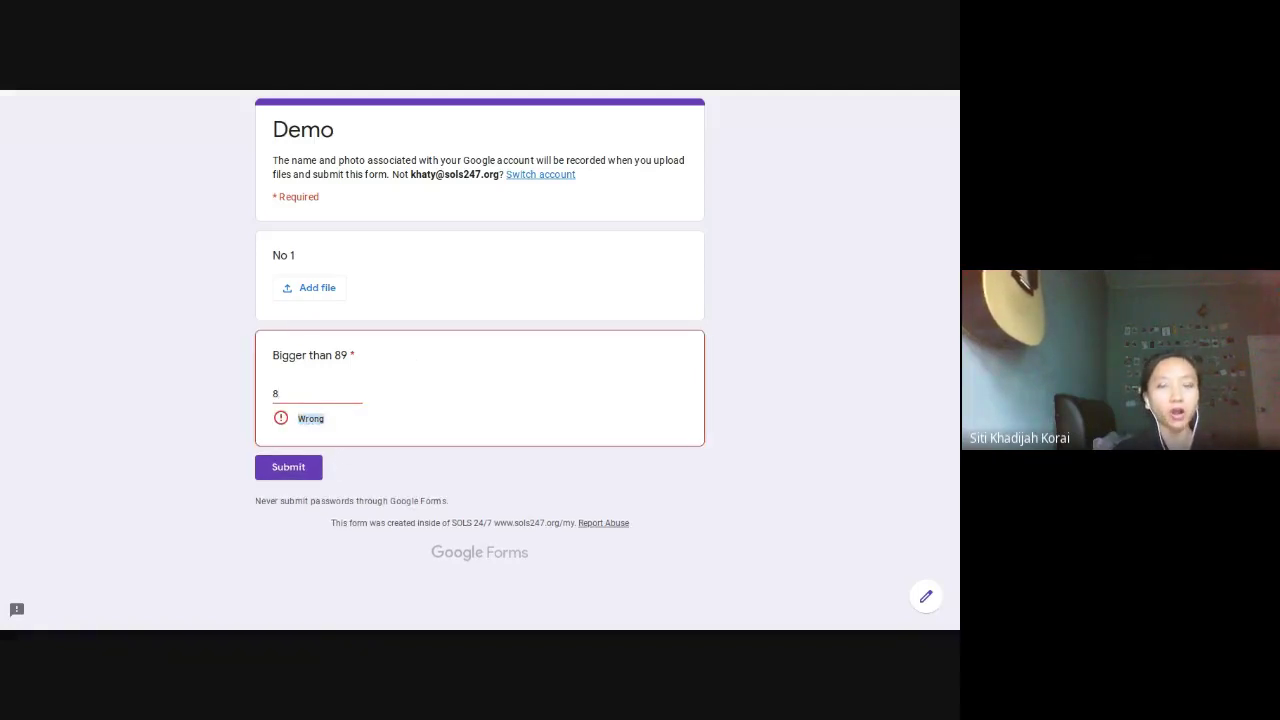
Step: In the slides, advance through Text and Custom Error Text to the User slide's 'hello' email error
mouse_move(532, 92)
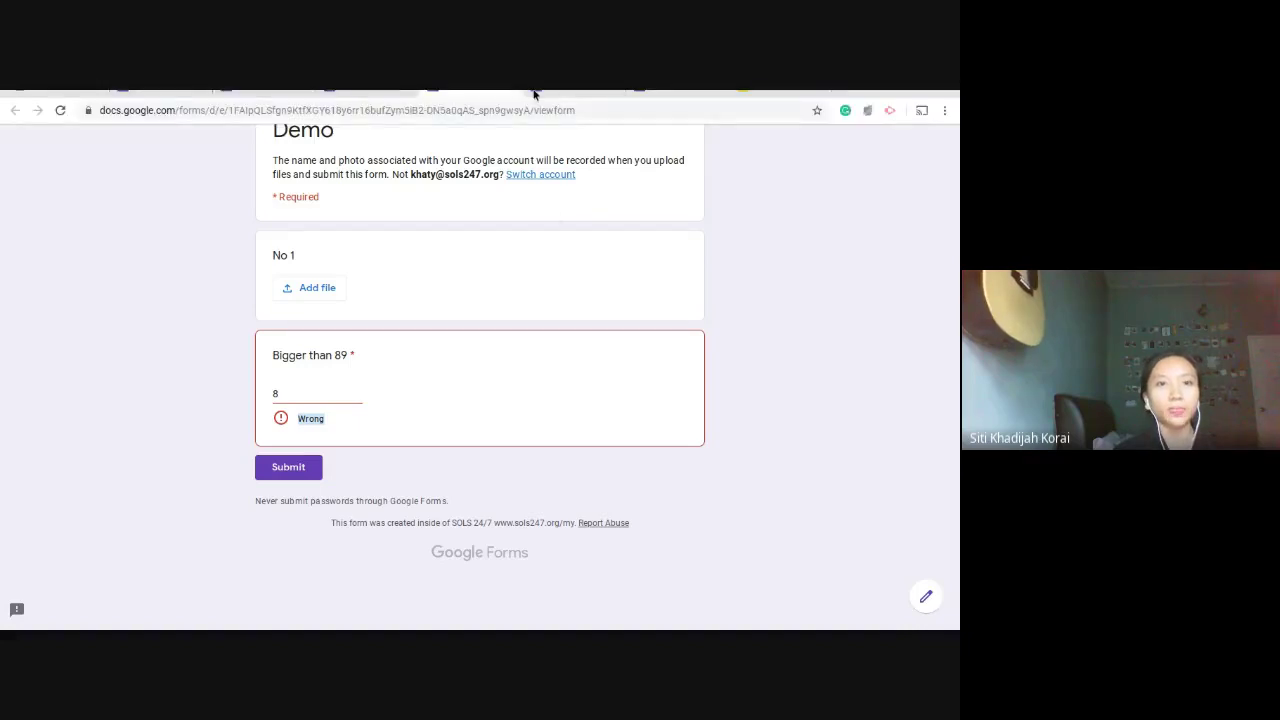
left_click(786, 100)
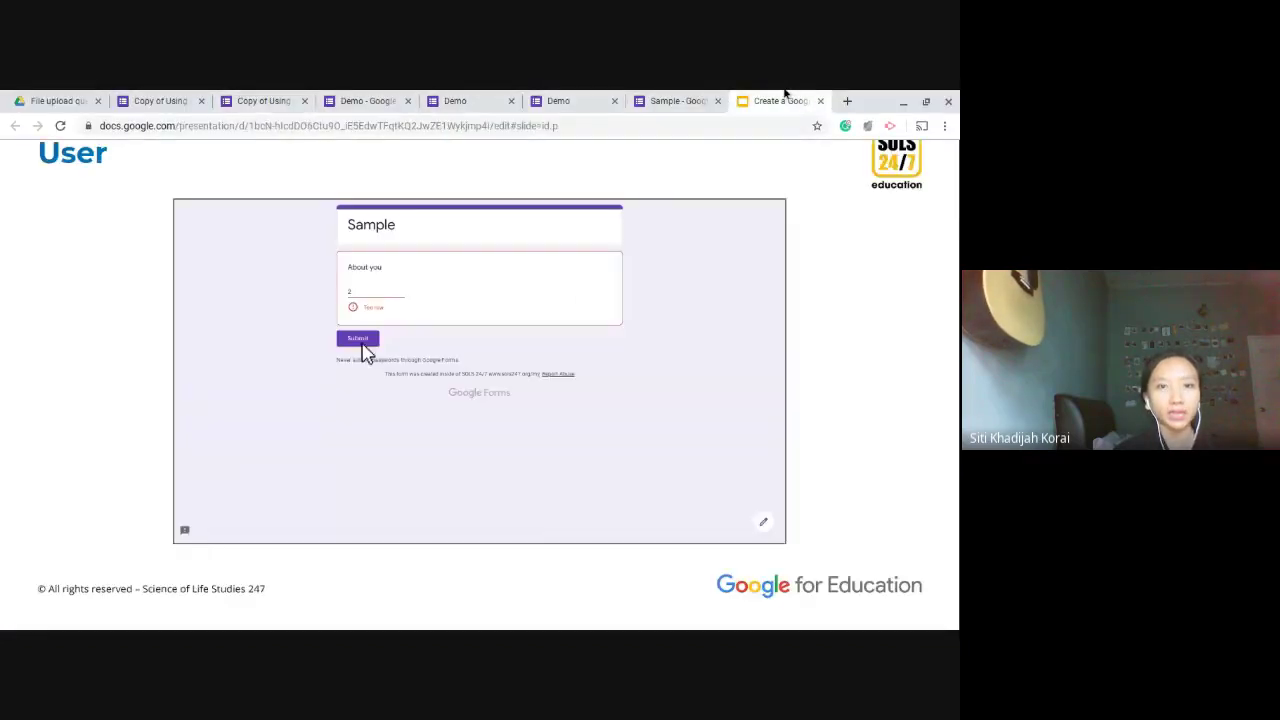
key("Right")
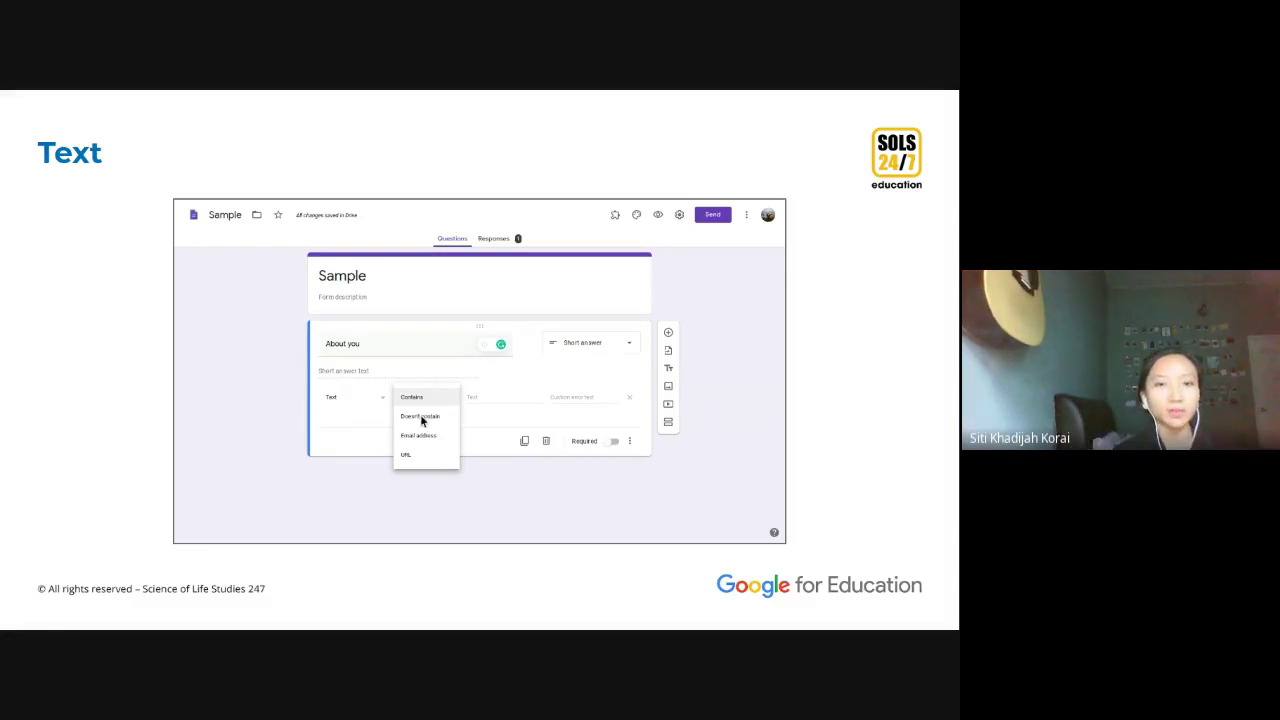
key("Right")
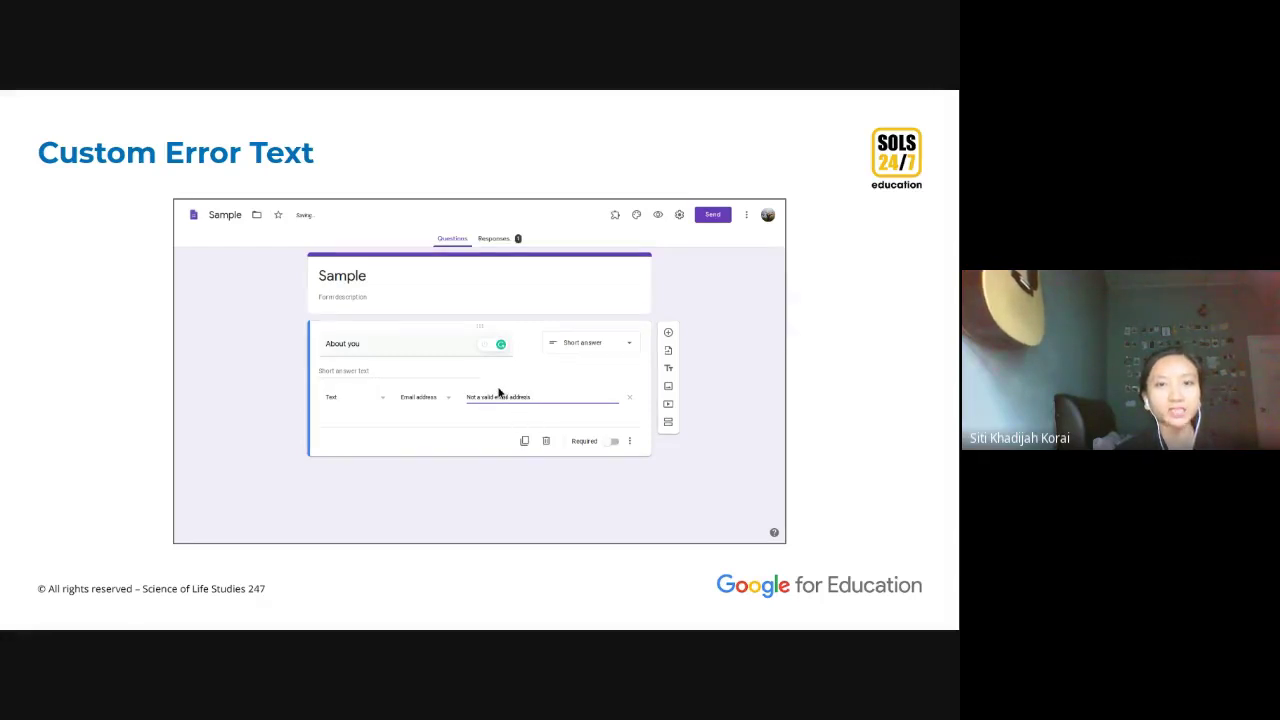
key("Right")
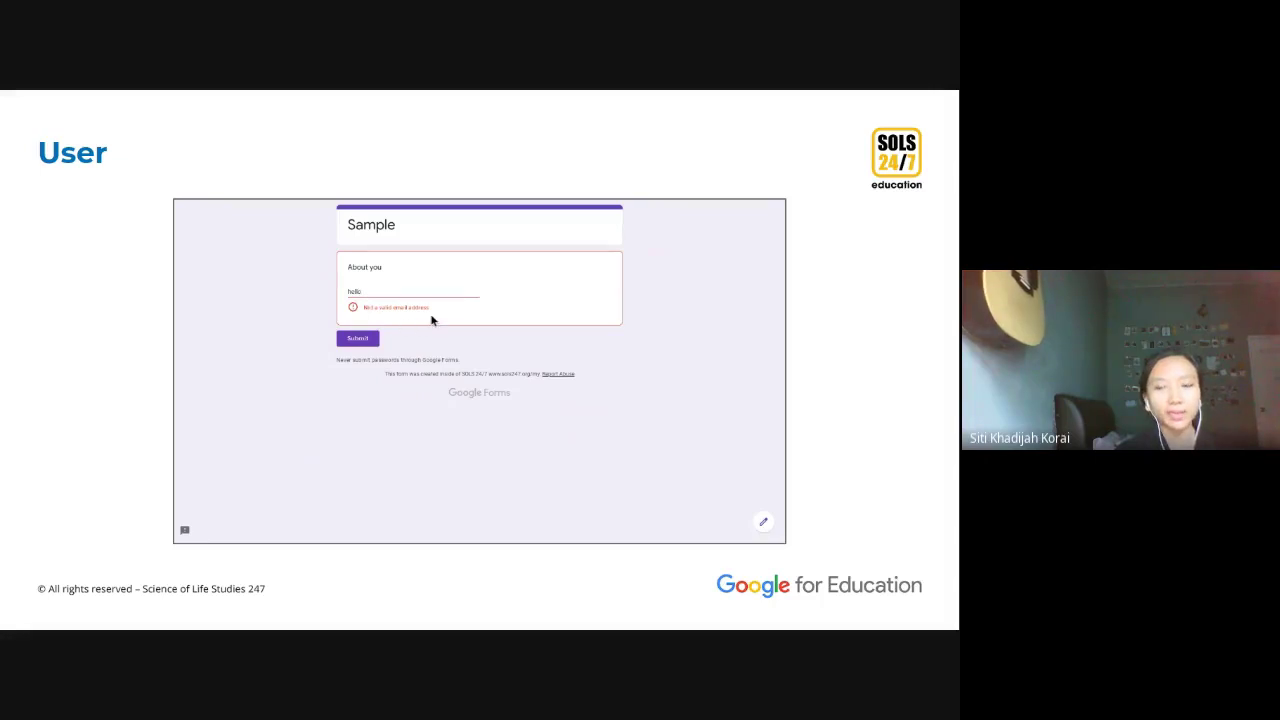
key("Right")
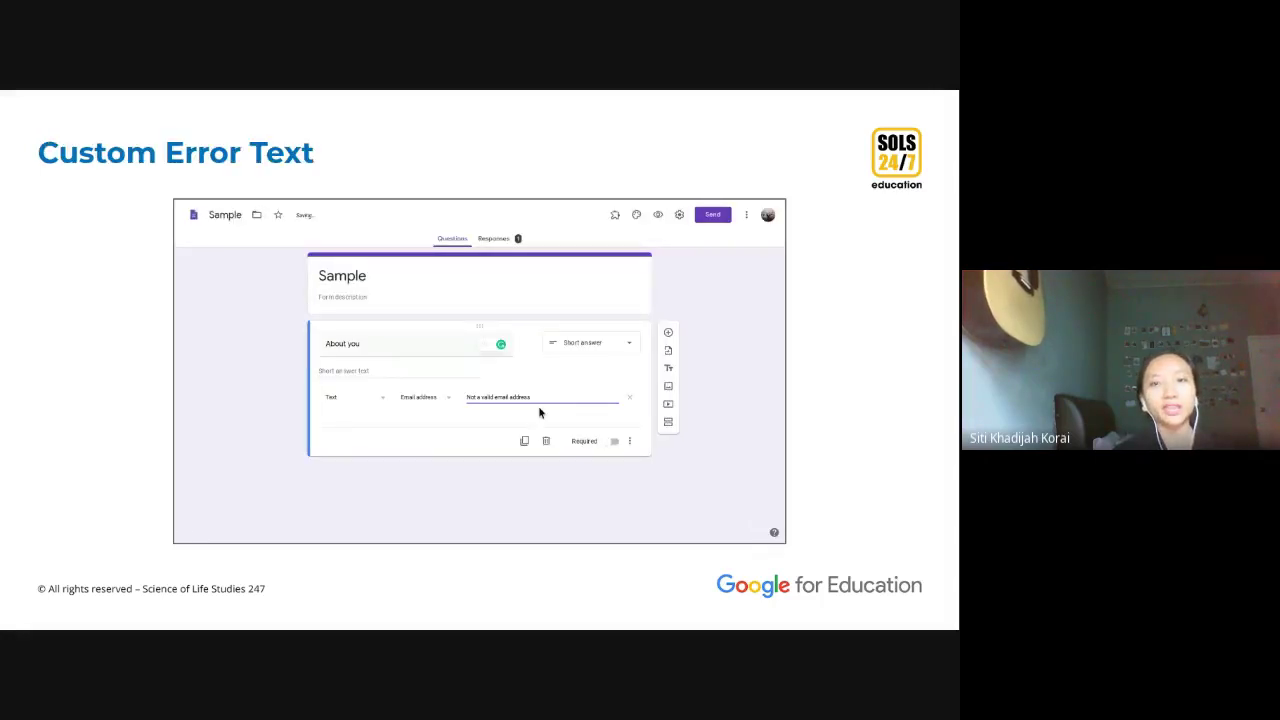
key("Right")
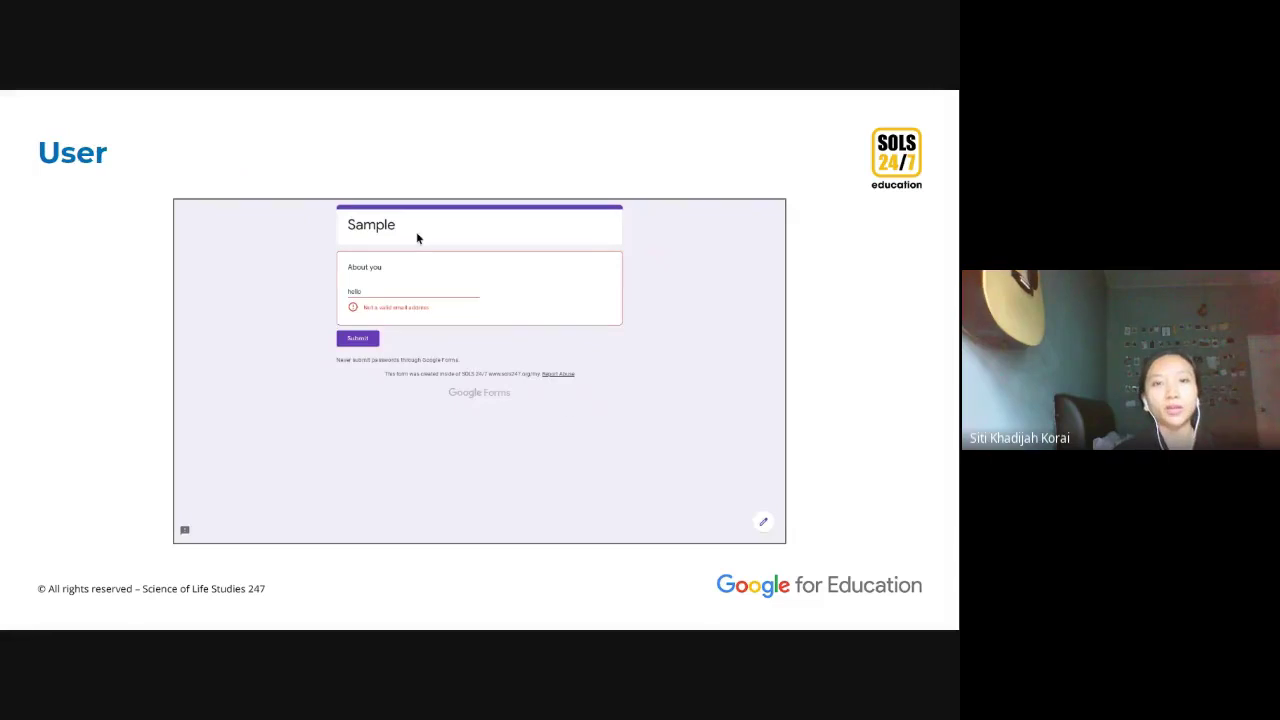
Step: Close both Demo form preview tabs and return to the form editor
mouse_move(330, 92)
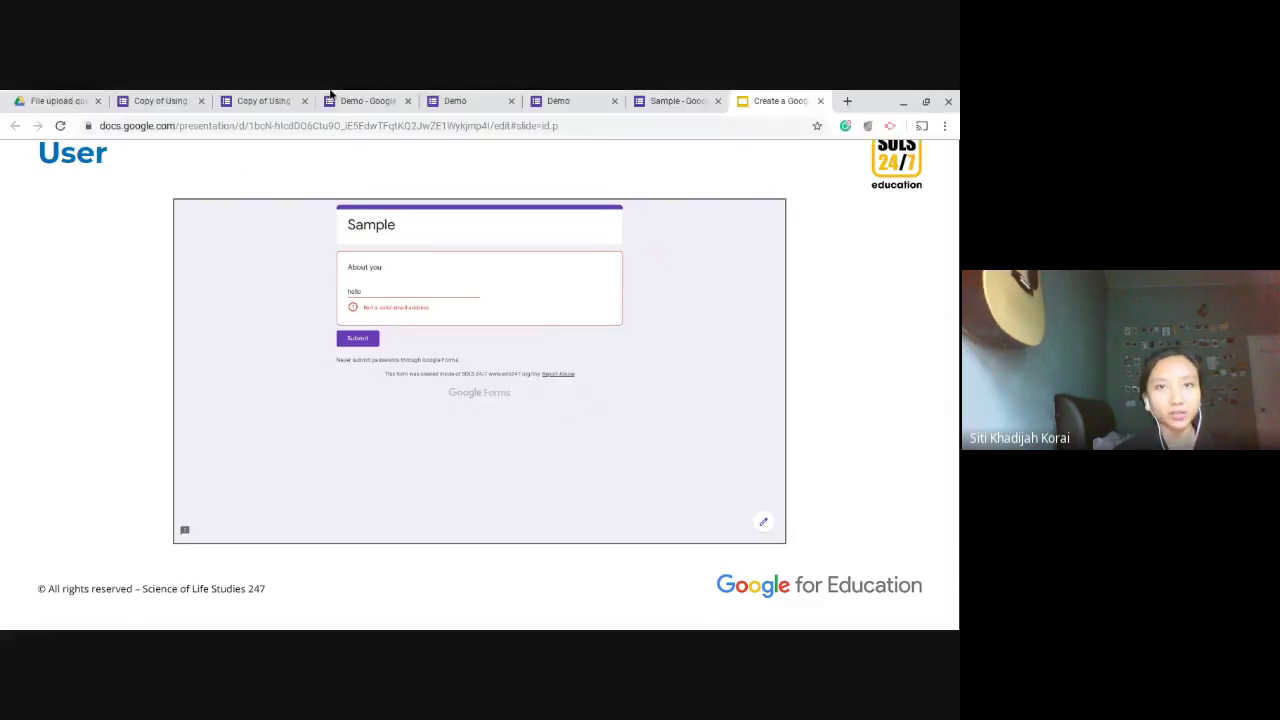
left_click(483, 97)
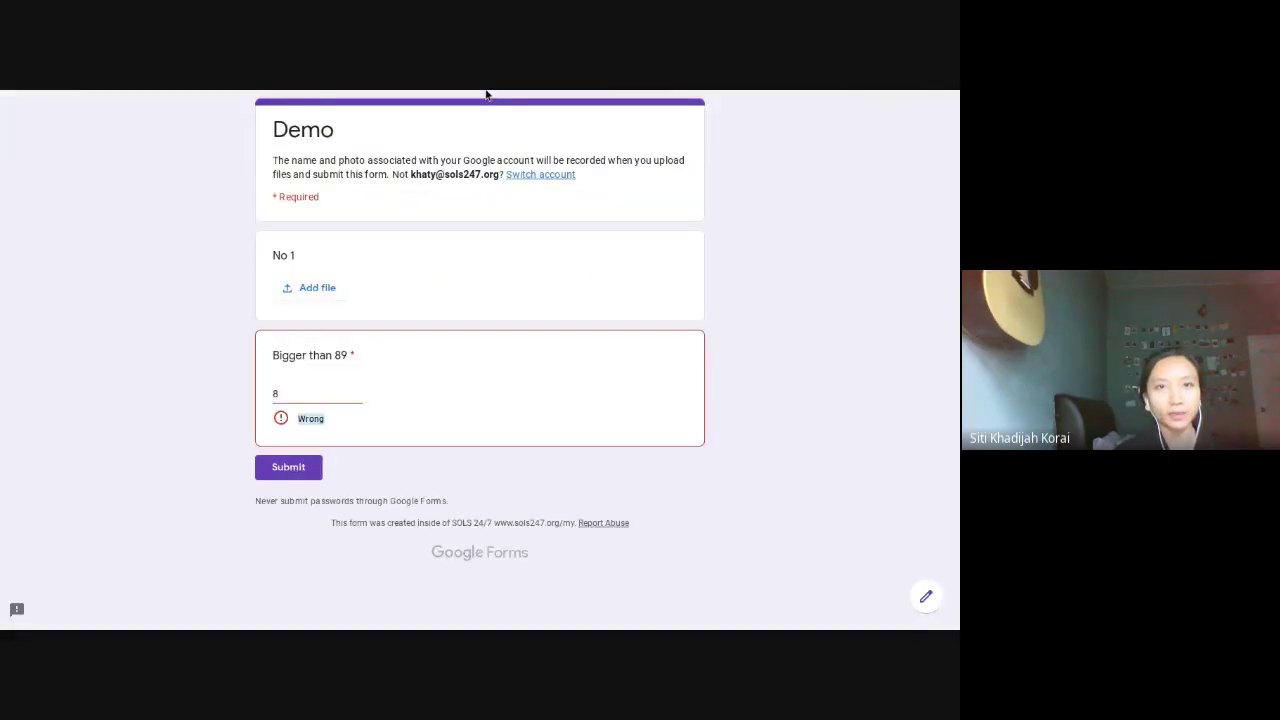
mouse_move(495, 94)
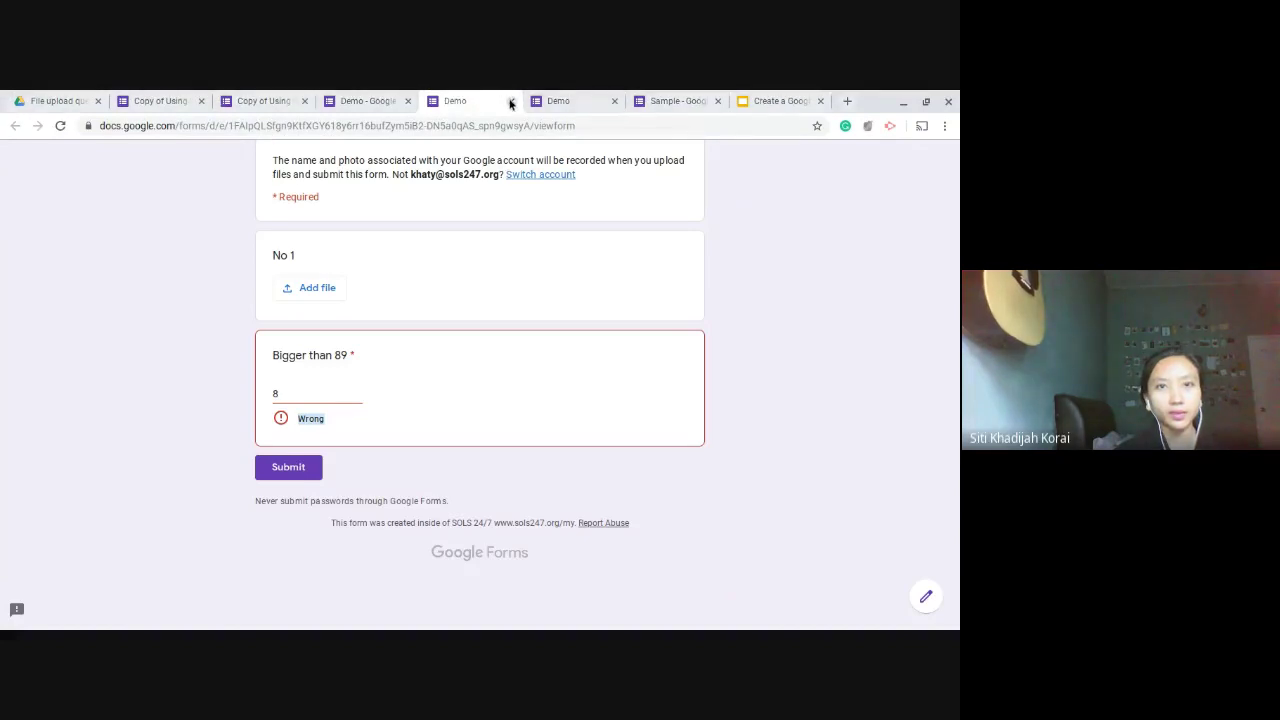
left_click(511, 103)
left_click(586, 102)
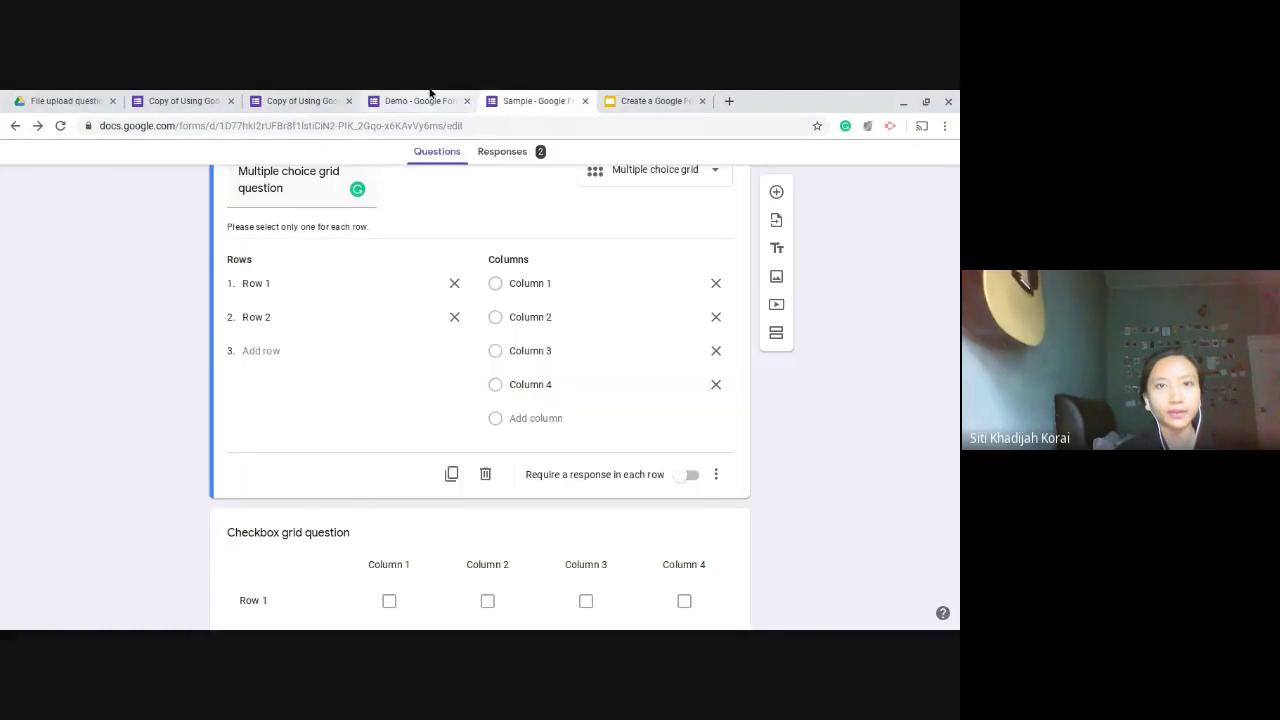
left_click(430, 97)
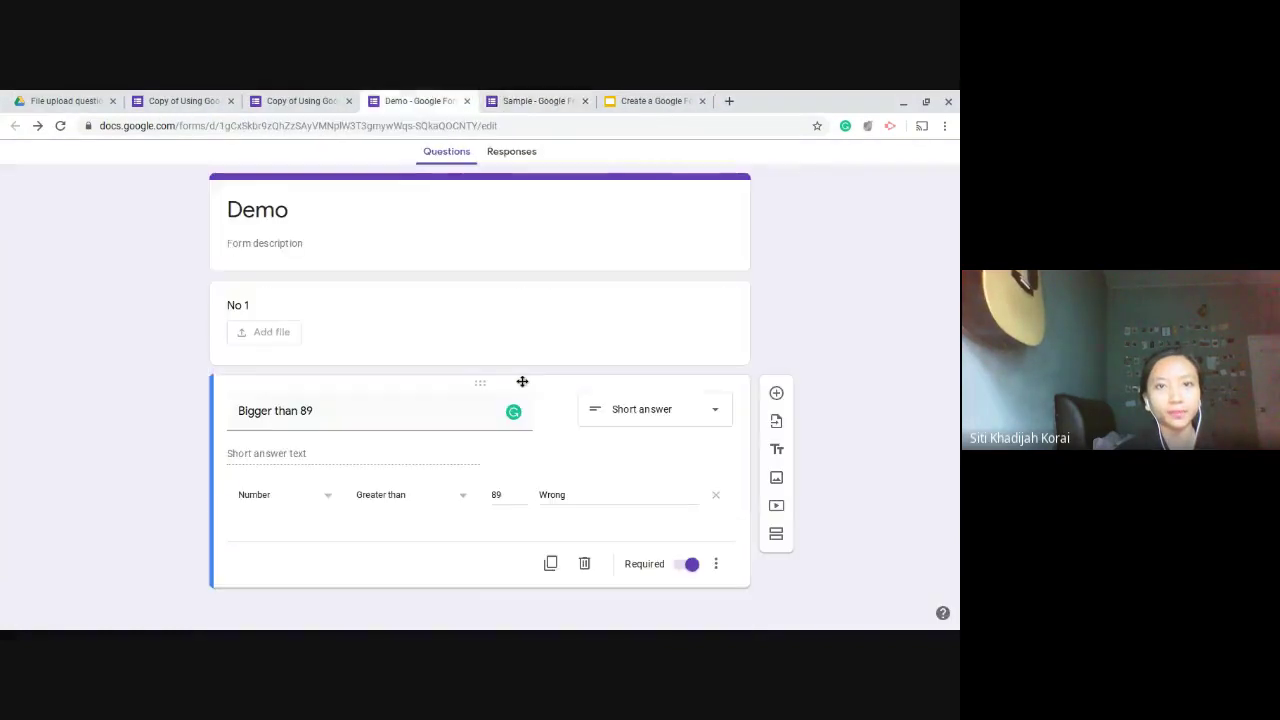
Step: Add a short-answer question below 'Bigger than 89' with response validation turned on
left_click(777, 394)
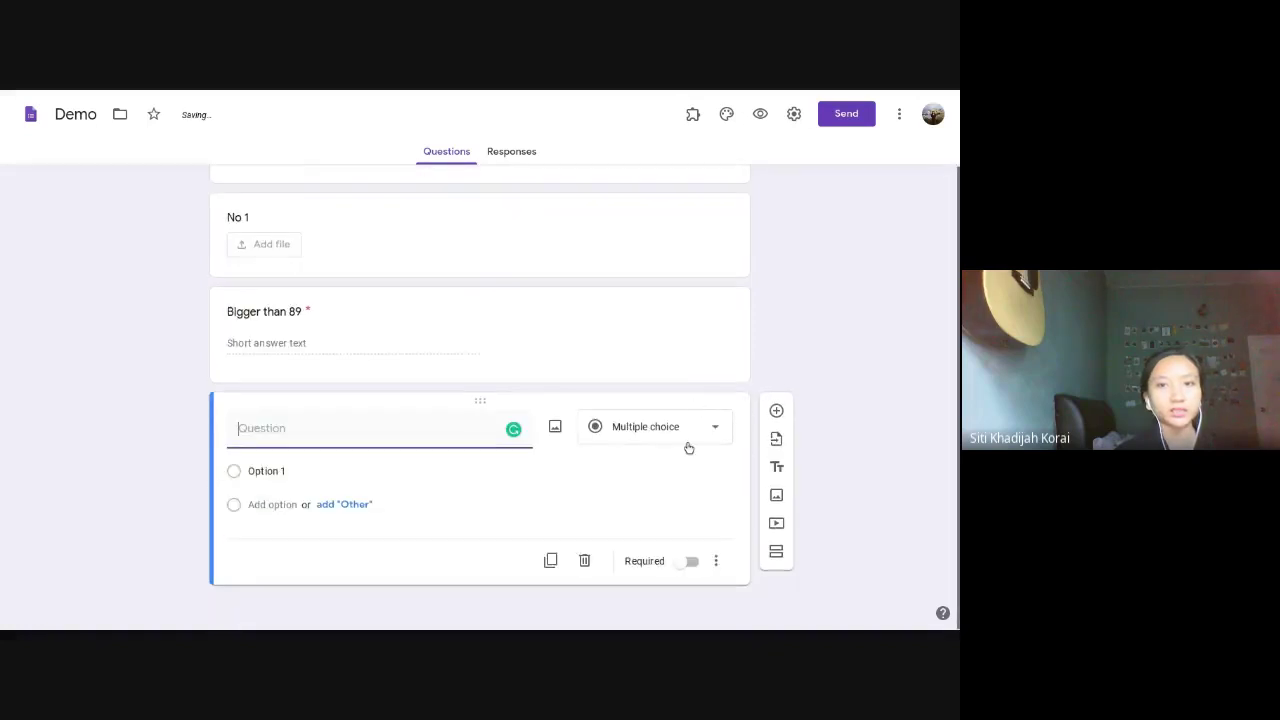
left_click(688, 446)
left_click(686, 437)
left_click(686, 444)
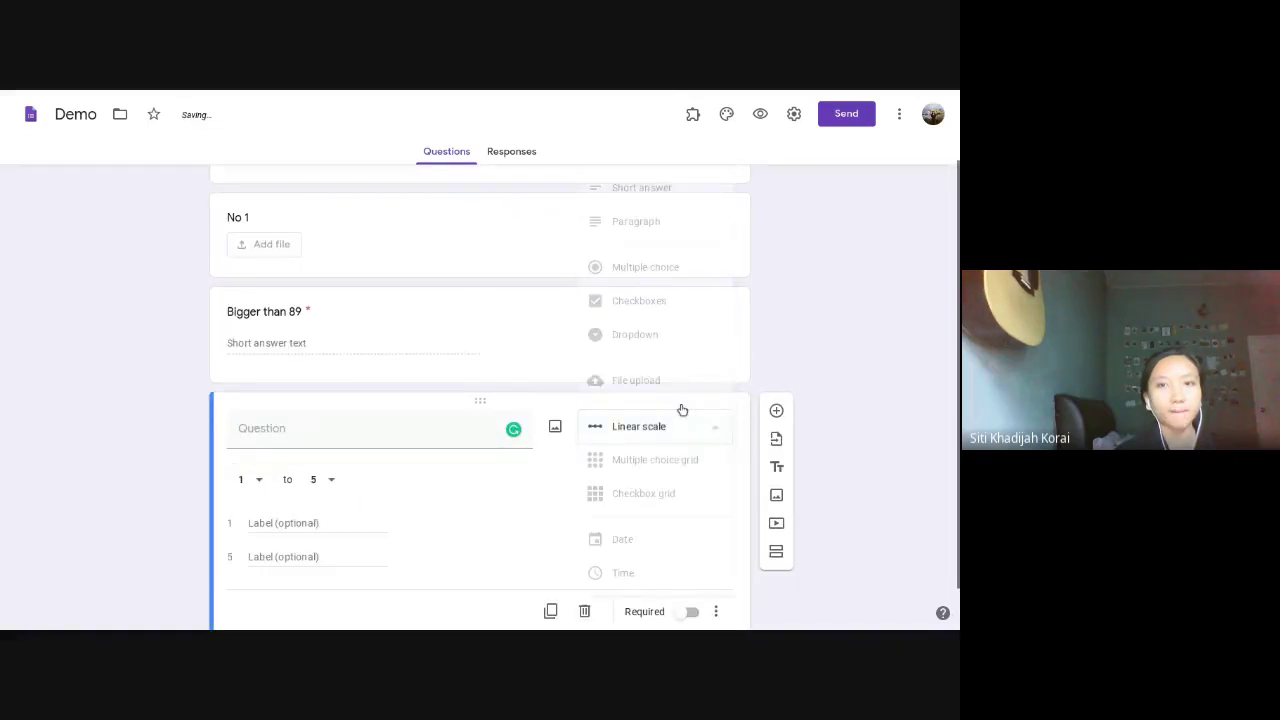
left_click(649, 200)
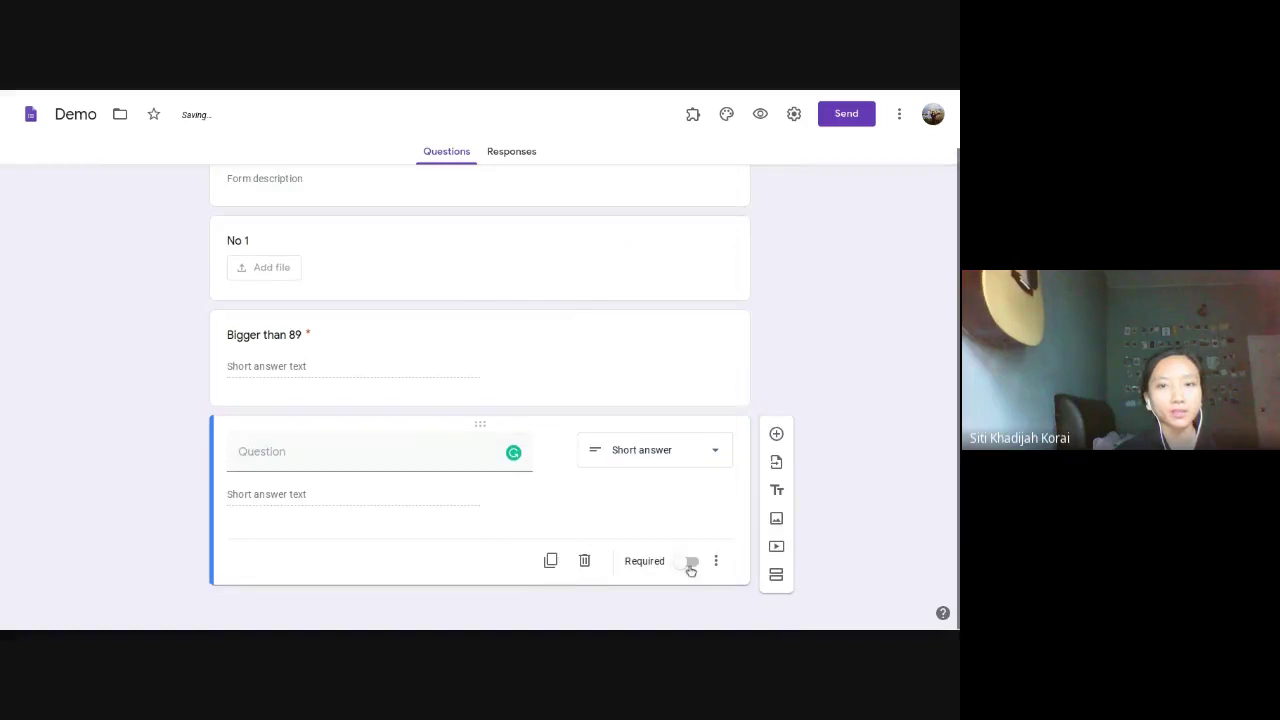
left_click(716, 561)
left_click(905, 362)
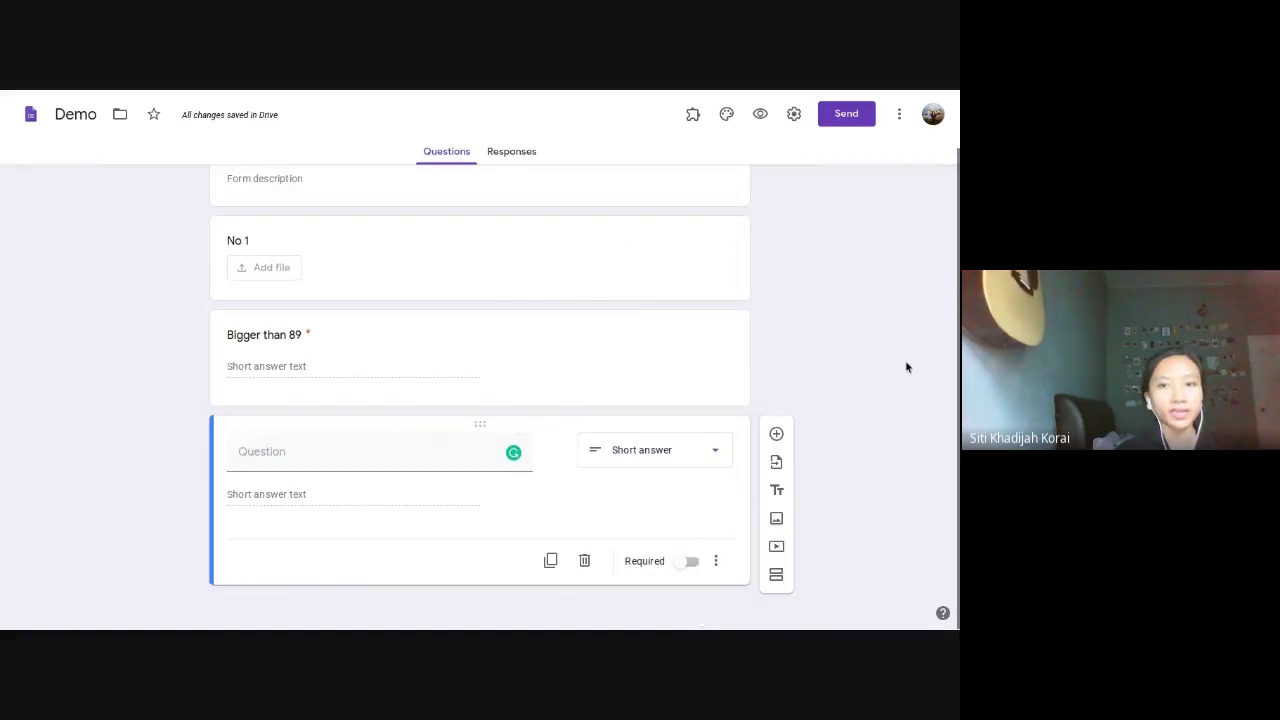
left_click(716, 561)
left_click(775, 609)
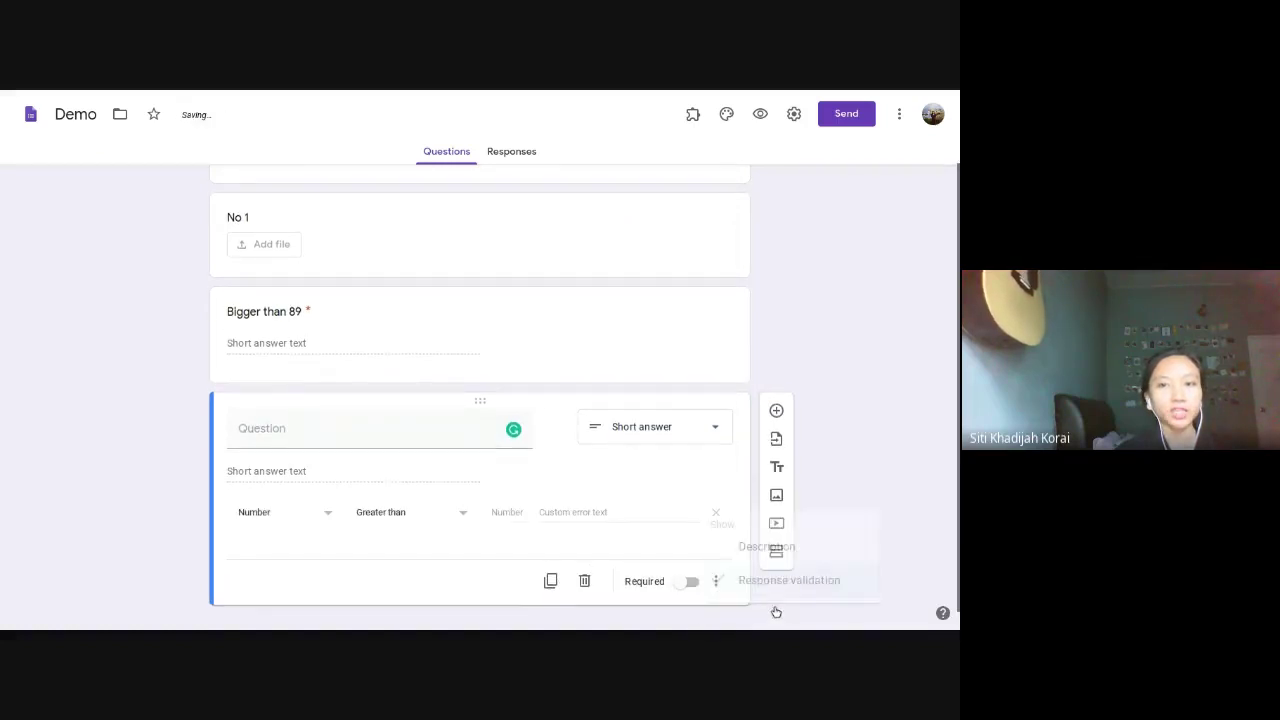
Step: Validate the answer as Text > Email address with error 'This is not an email'
left_click(297, 530)
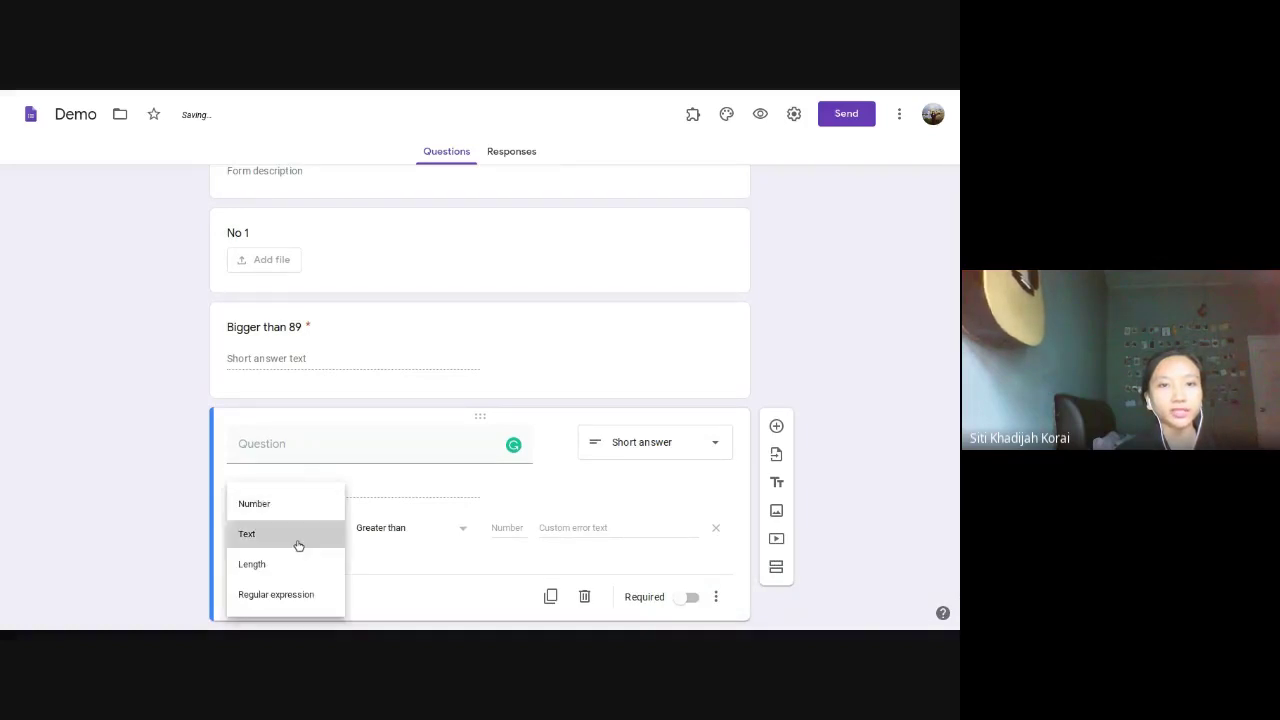
left_click(298, 545)
left_click(386, 532)
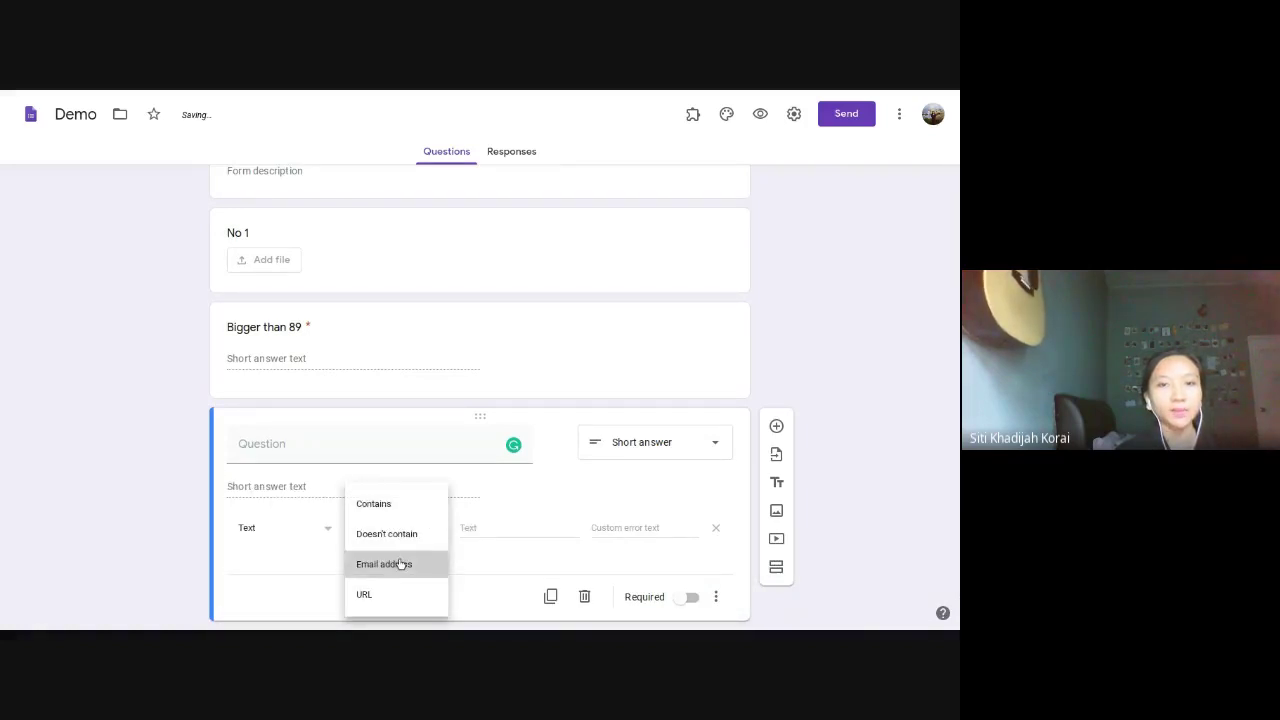
left_click(400, 565)
left_click(500, 527)
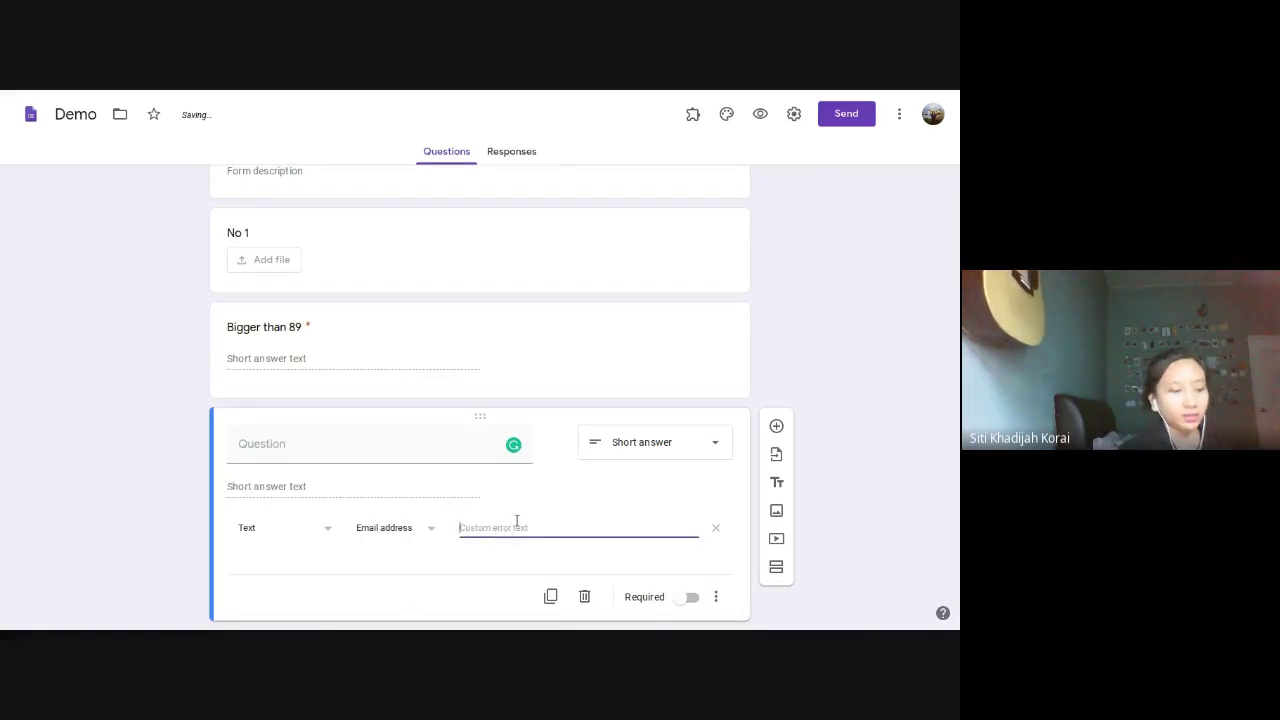
type("This is not a")
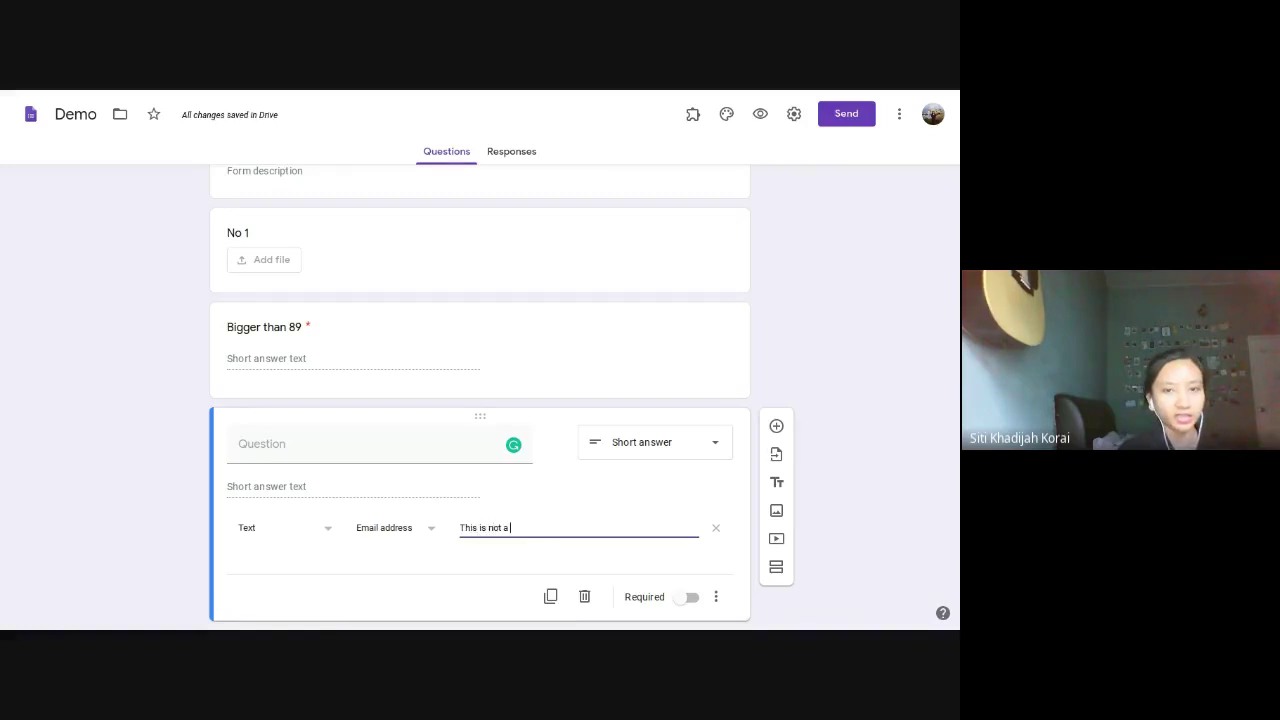
type("  email")
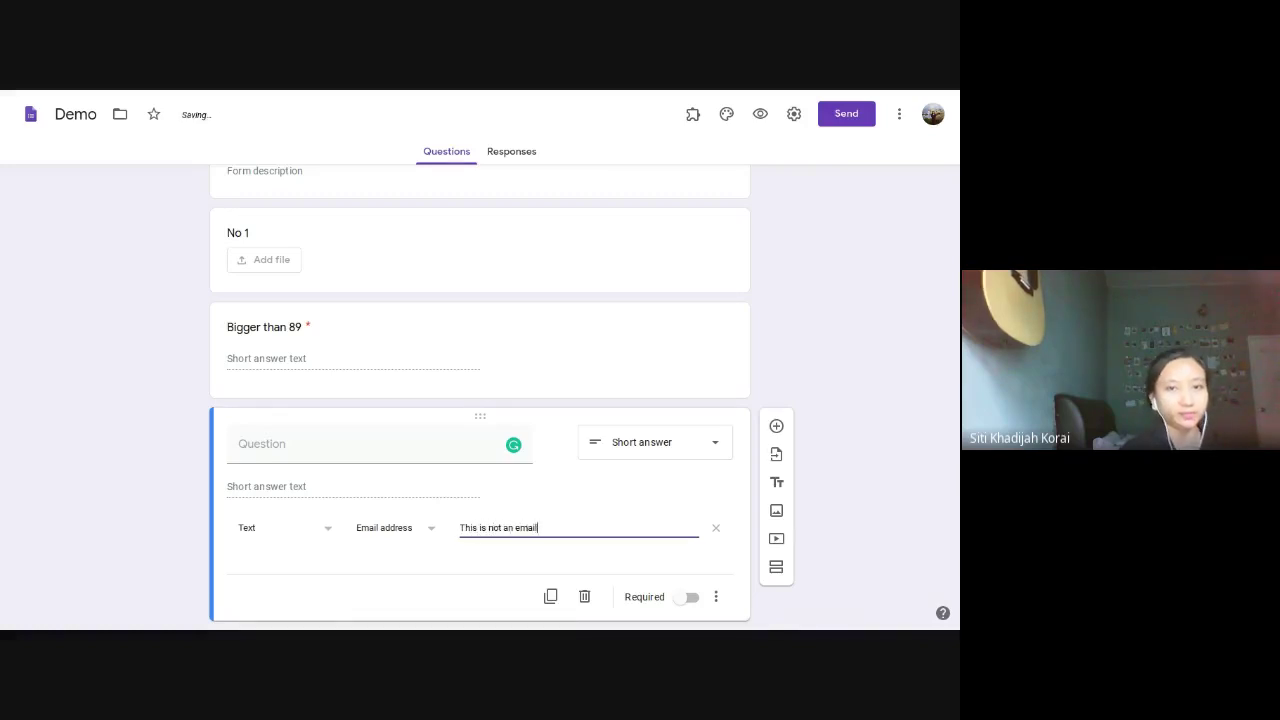
Step: Title the question 'Email', make it required, and preview the form
left_click(446, 452)
type("E")
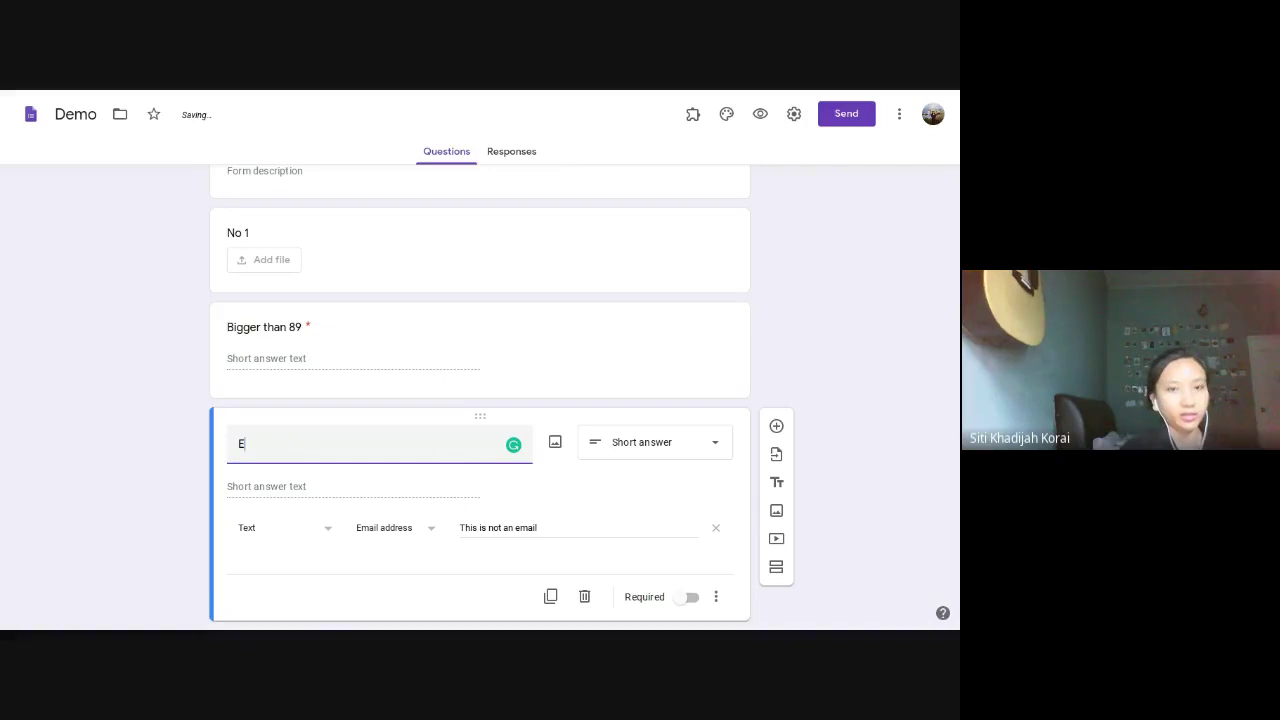
type("mail")
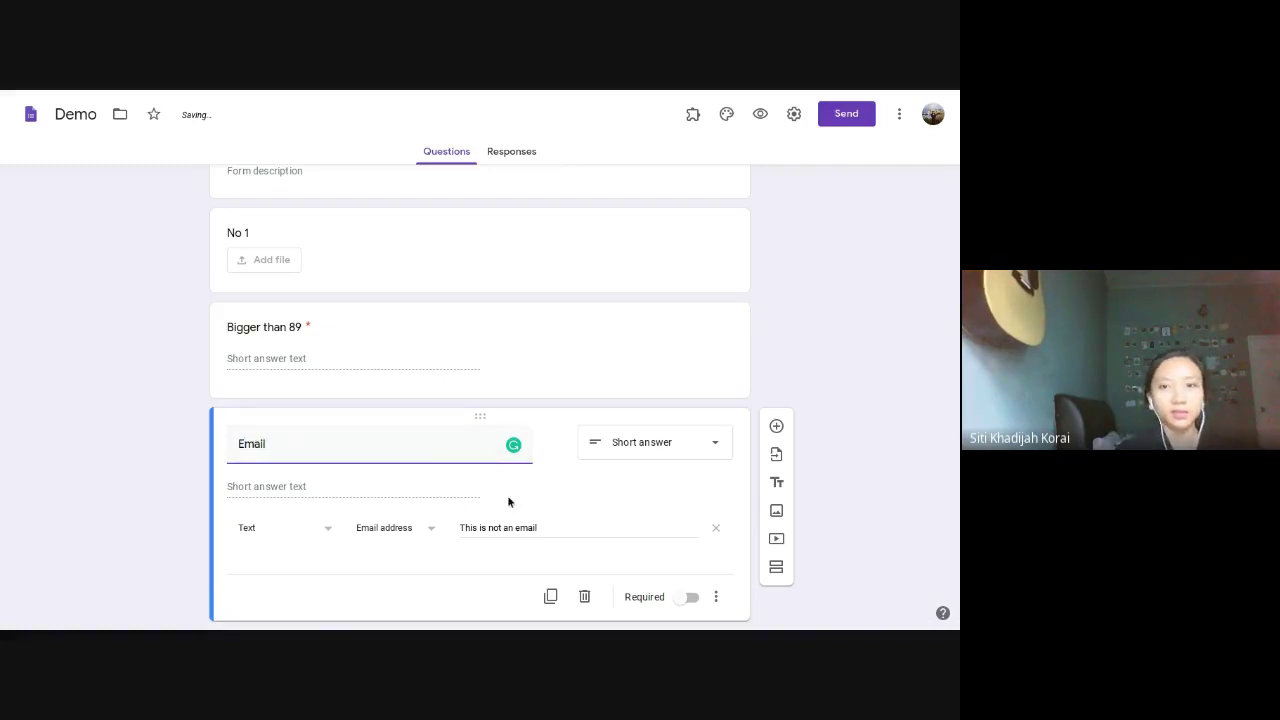
left_click(691, 622)
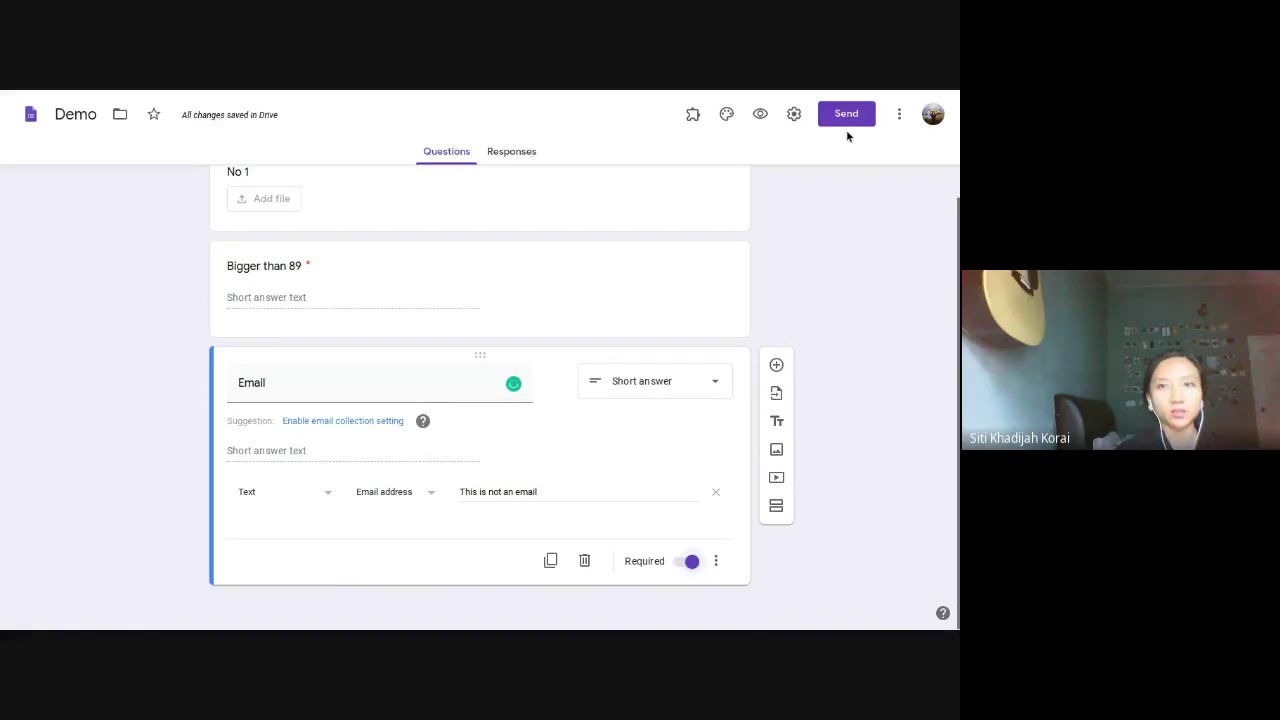
left_click(767, 120)
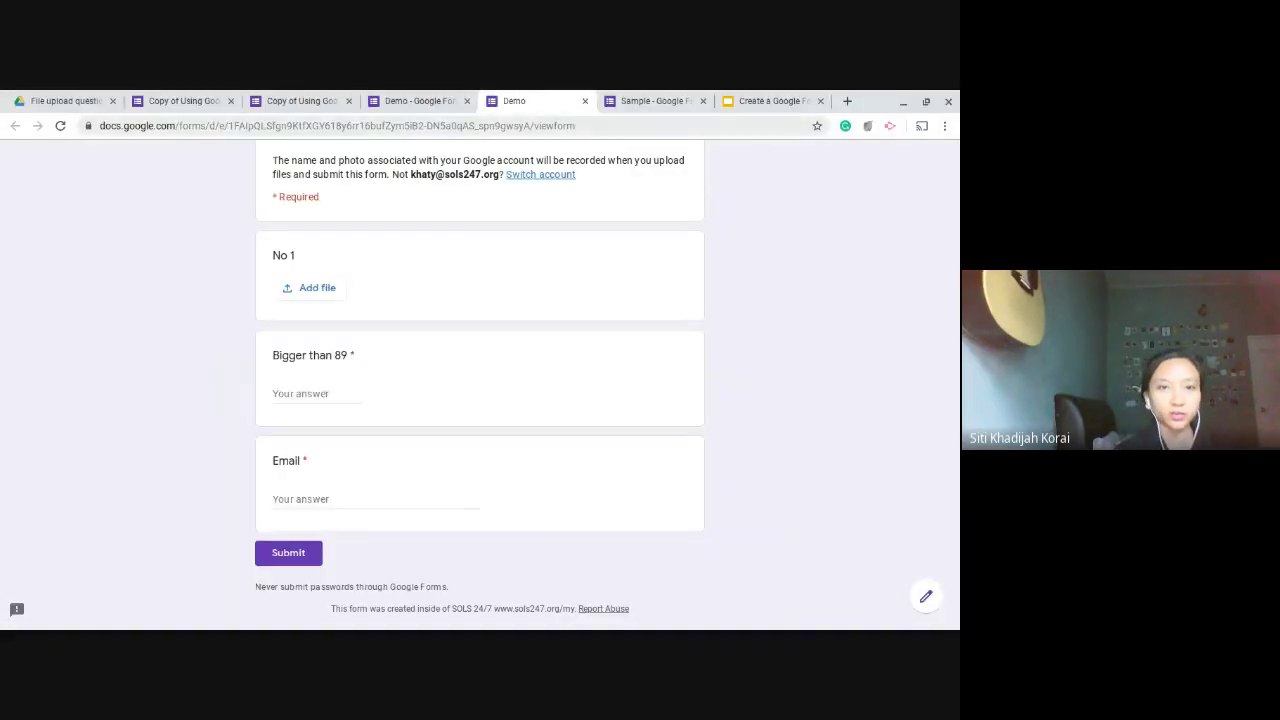
Step: In the full-screen preview, enter 'hel' as the Email answer to trigger the invalid-email error
key("F11")
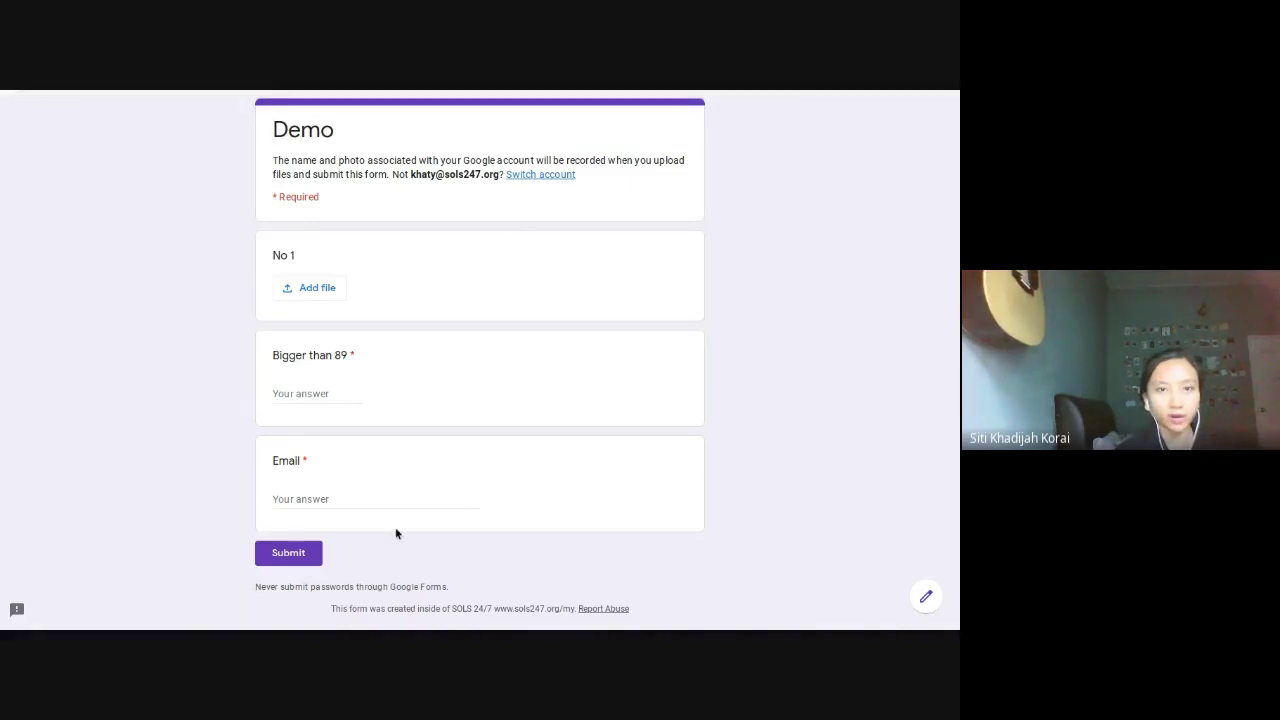
left_click(372, 500)
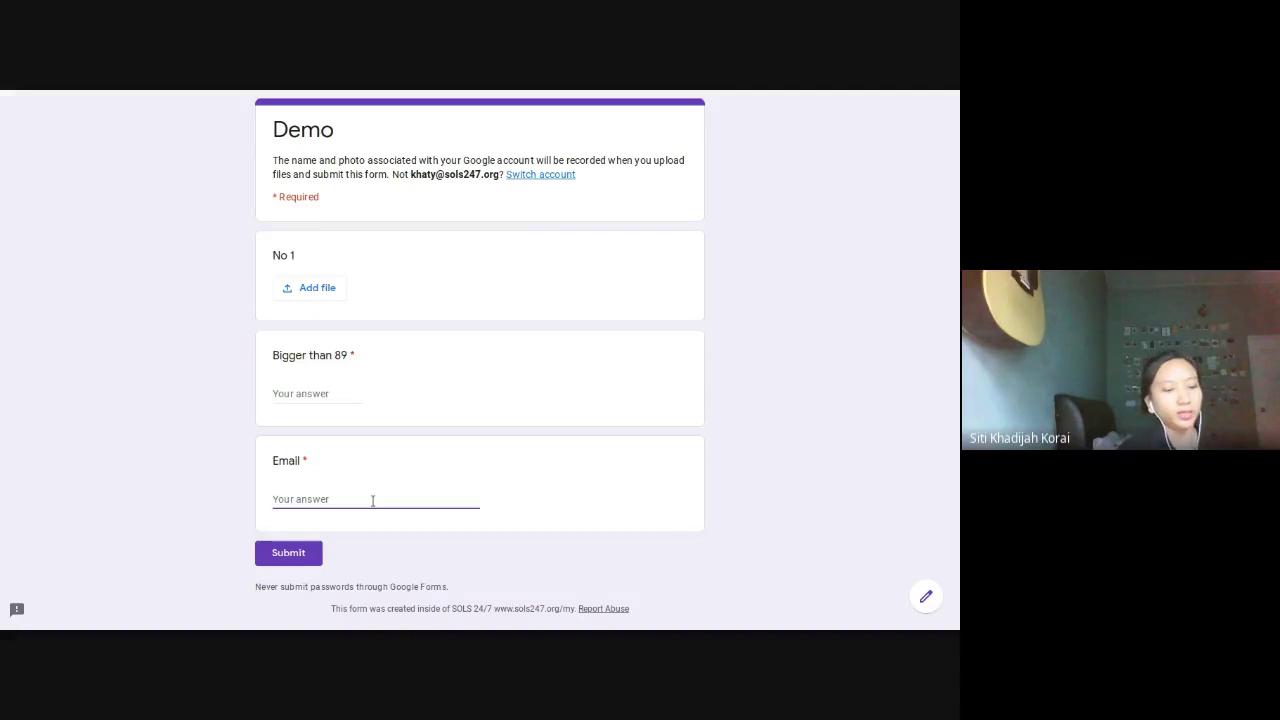
type("hello")
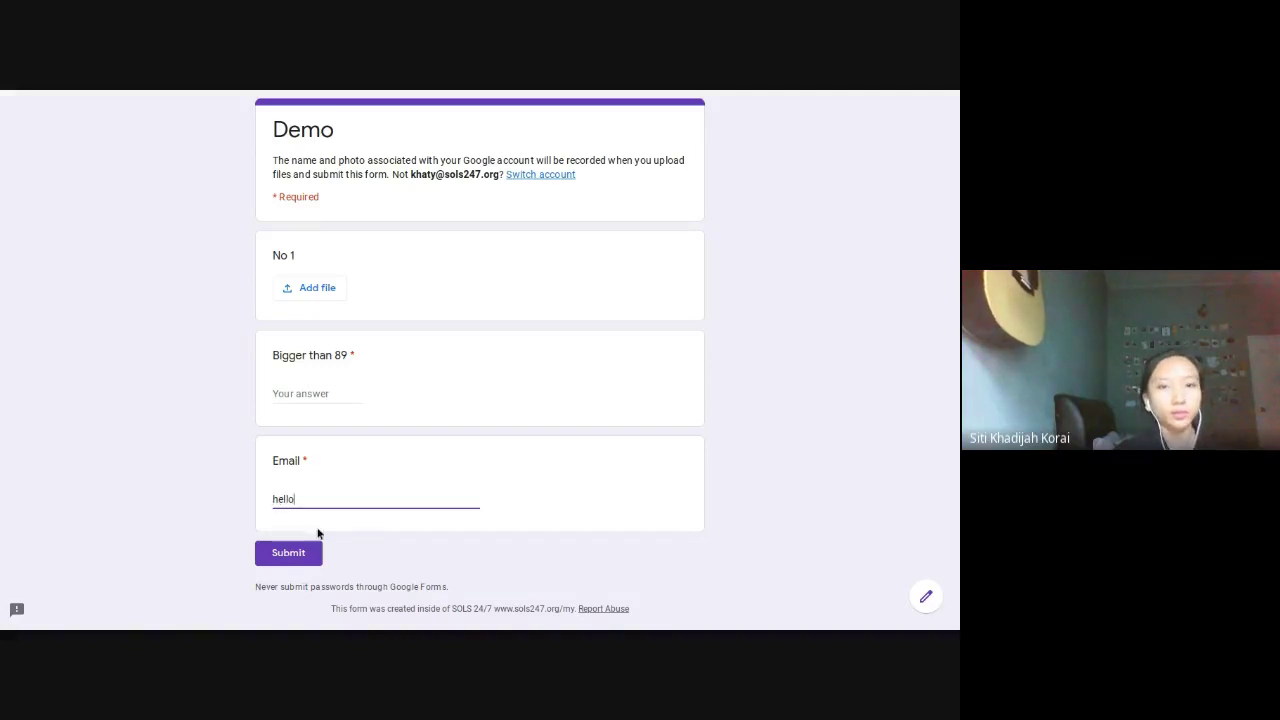
left_click(318, 530)
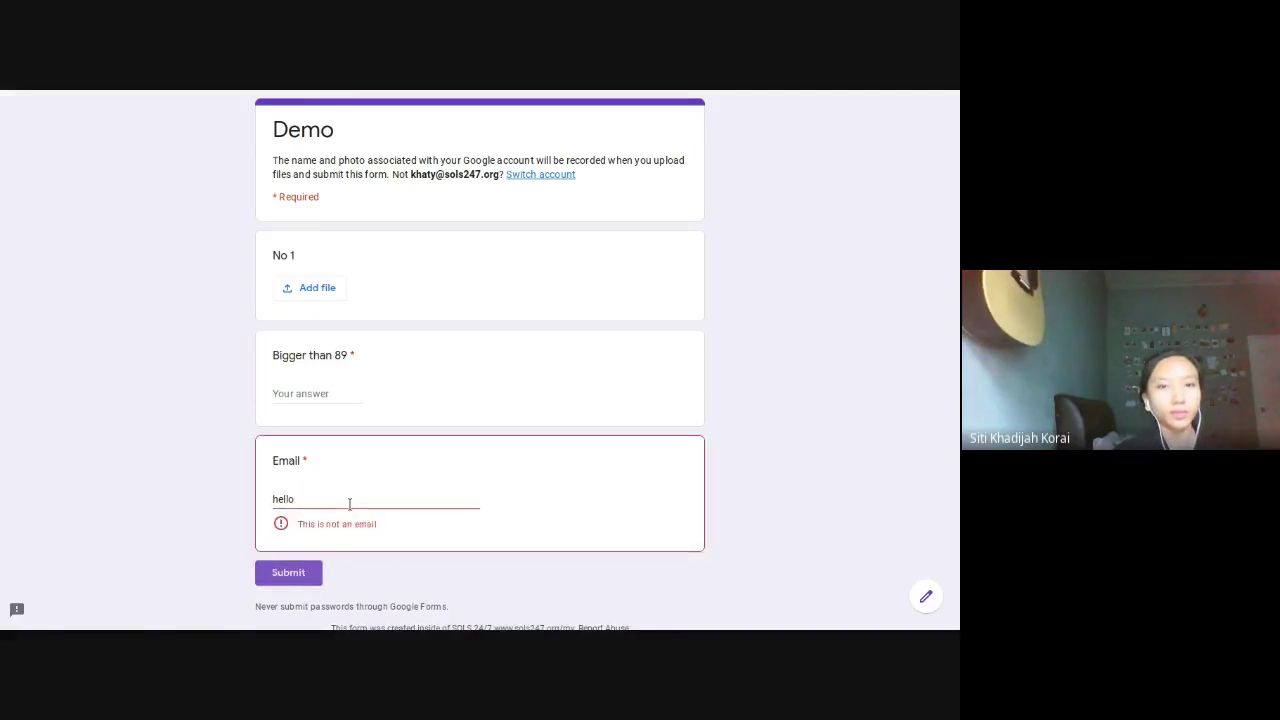
scroll(320, 489, "down", 1)
left_click_drag(296, 467, 368, 465)
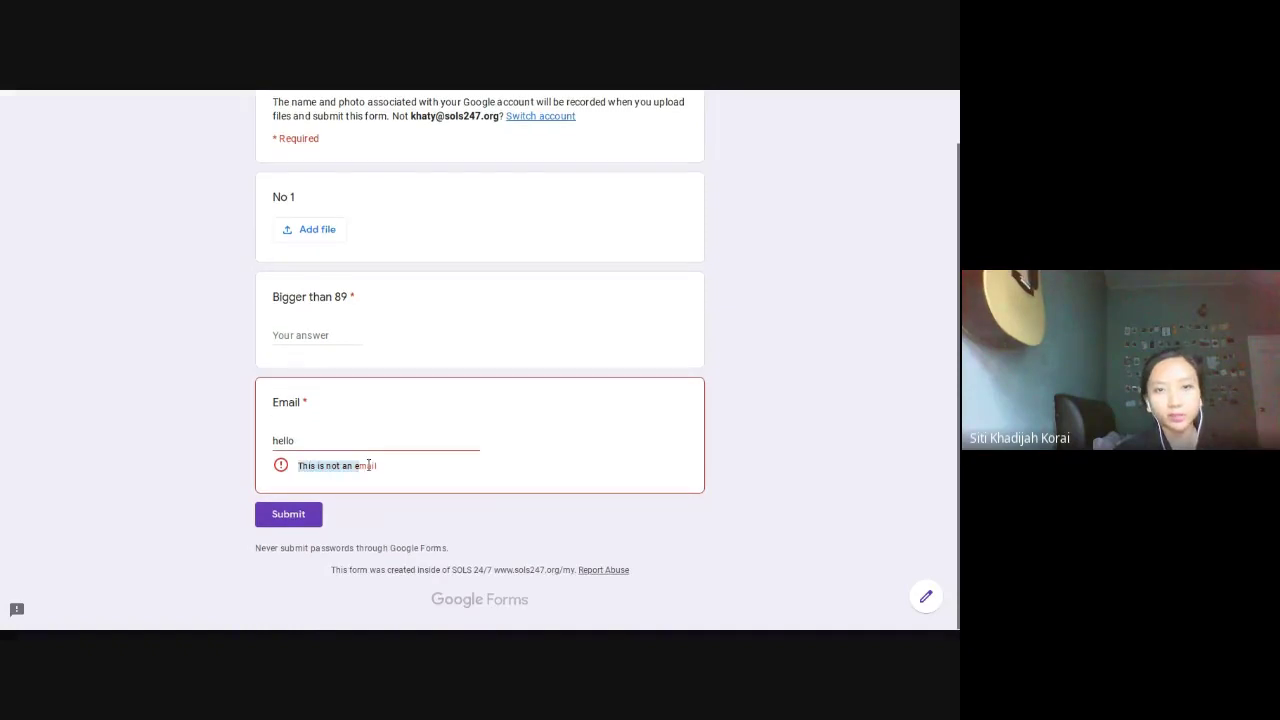
mouse_move(480, 94)
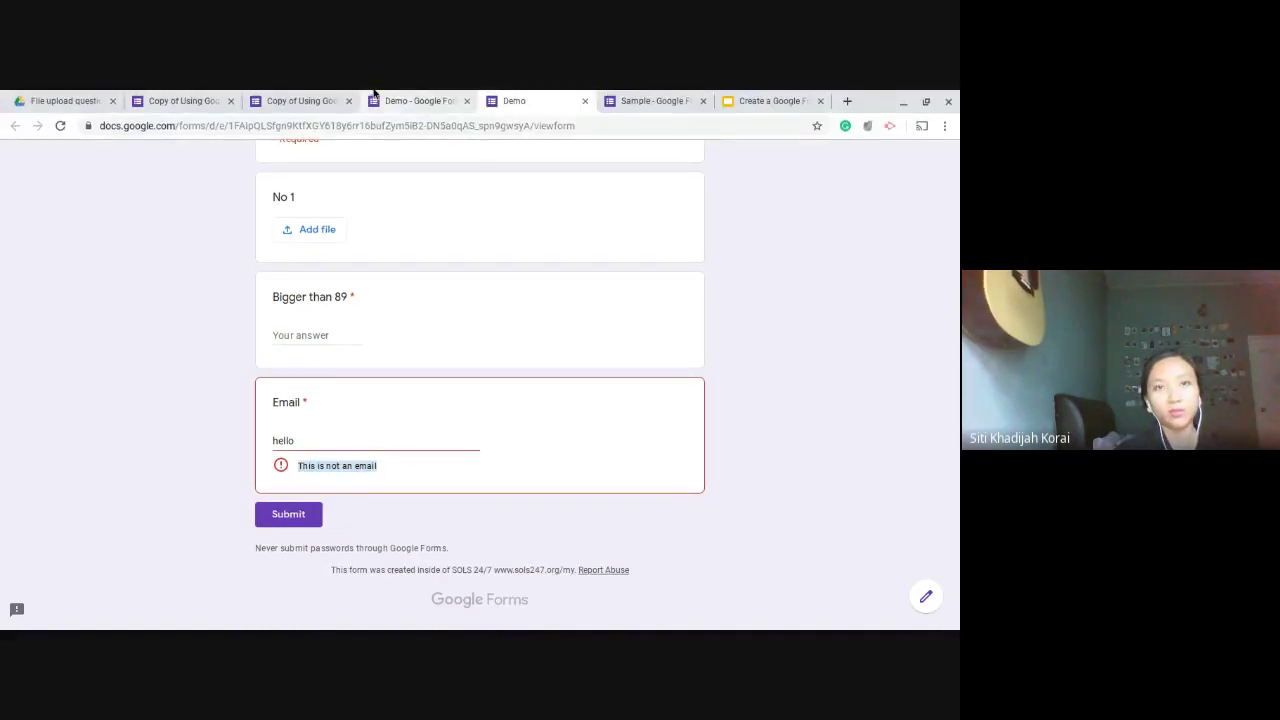
left_click(334, 446)
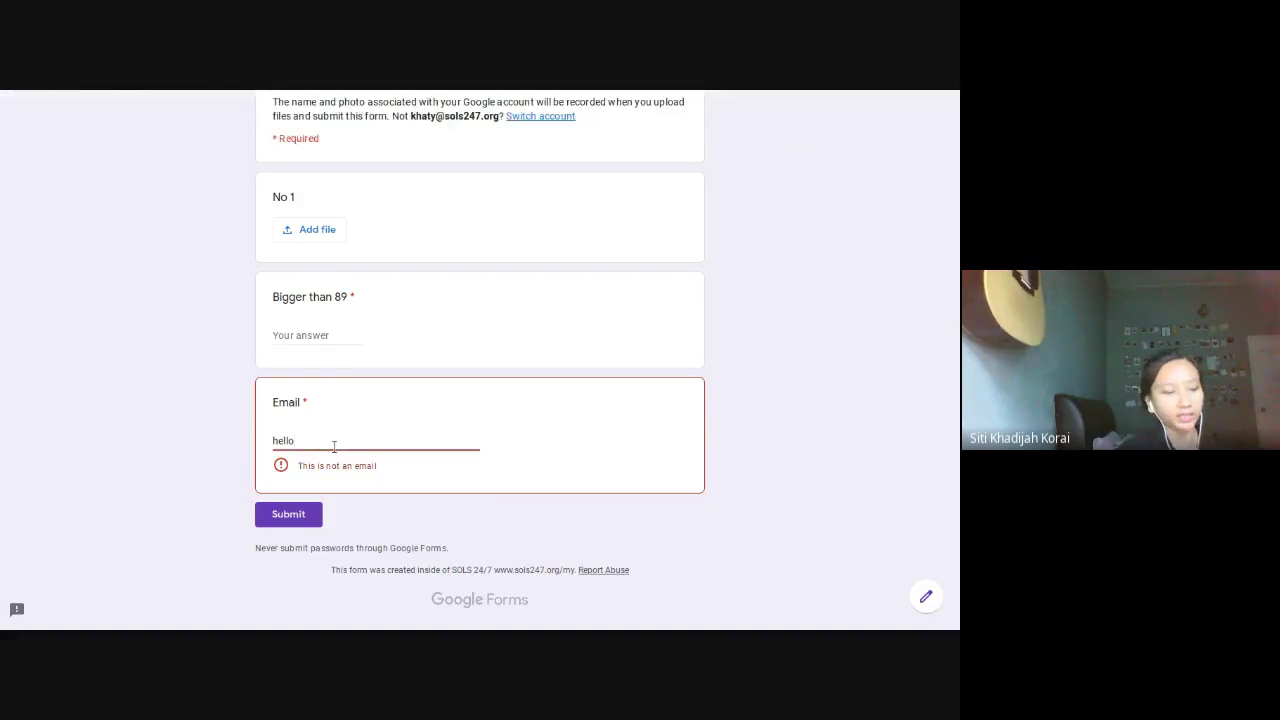
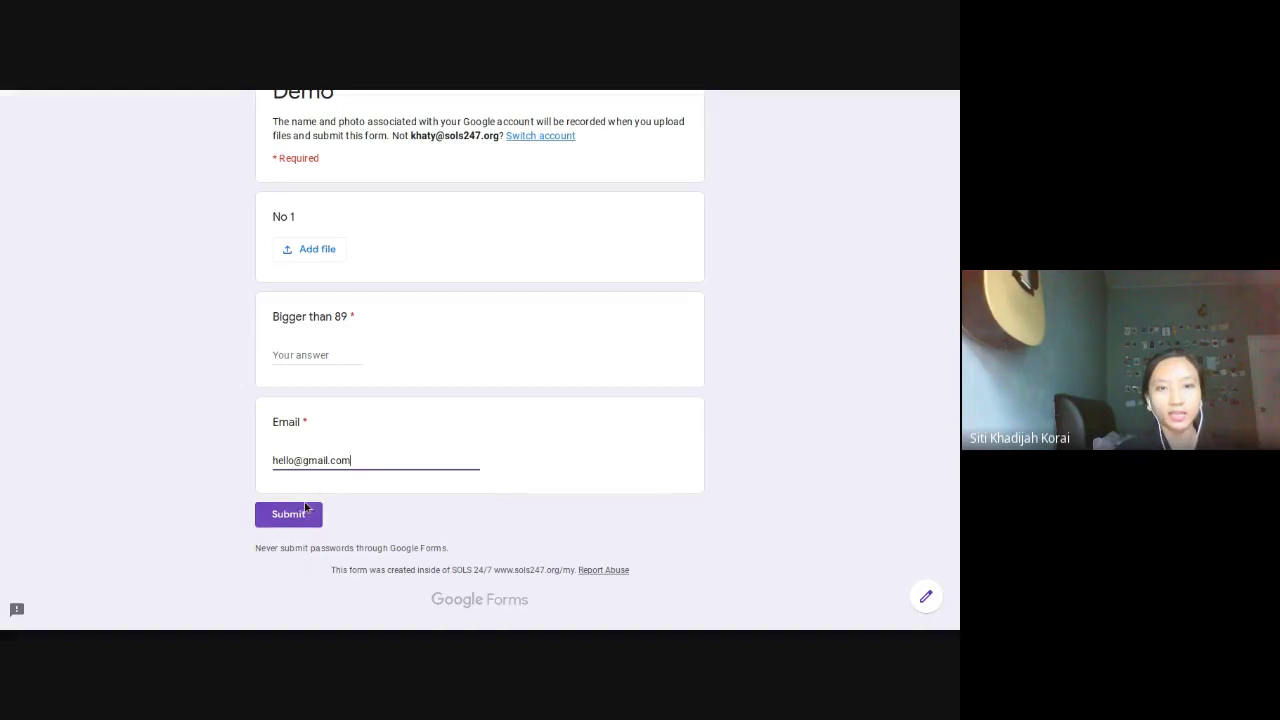
left_click(296, 514)
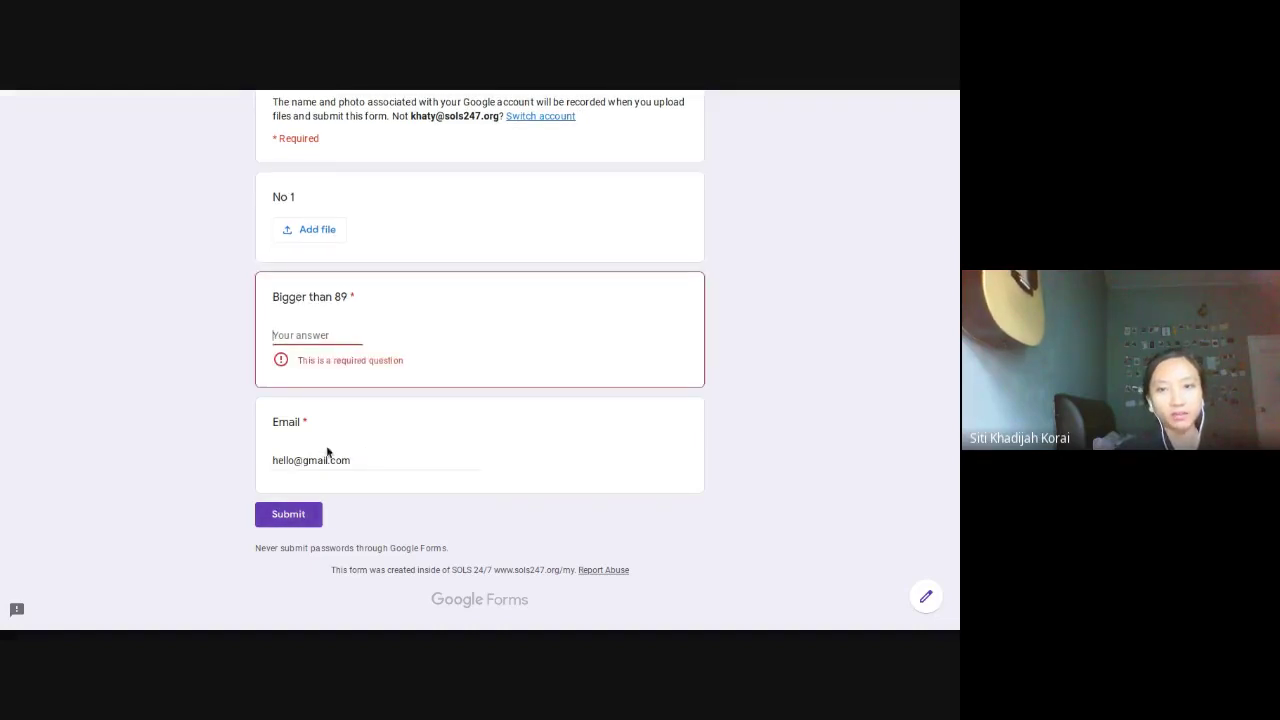
left_click_drag(294, 459, 352, 459)
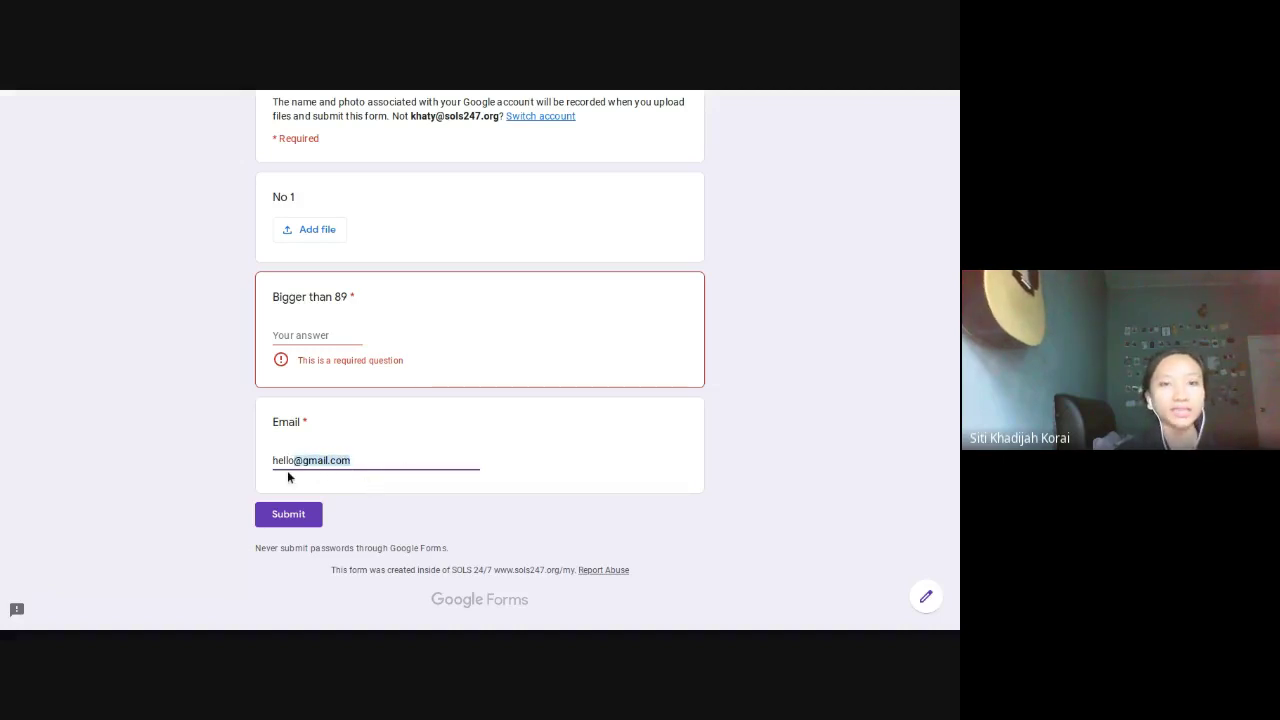
mouse_move(343, 93)
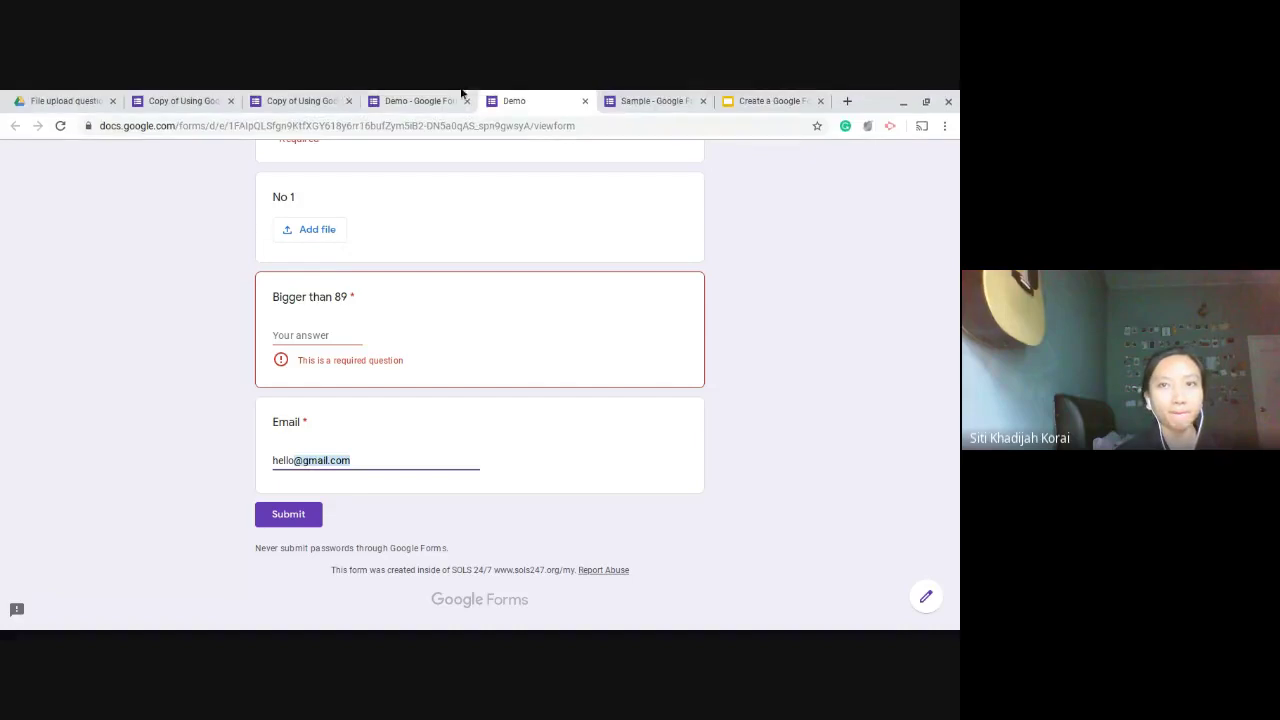
left_click(752, 96)
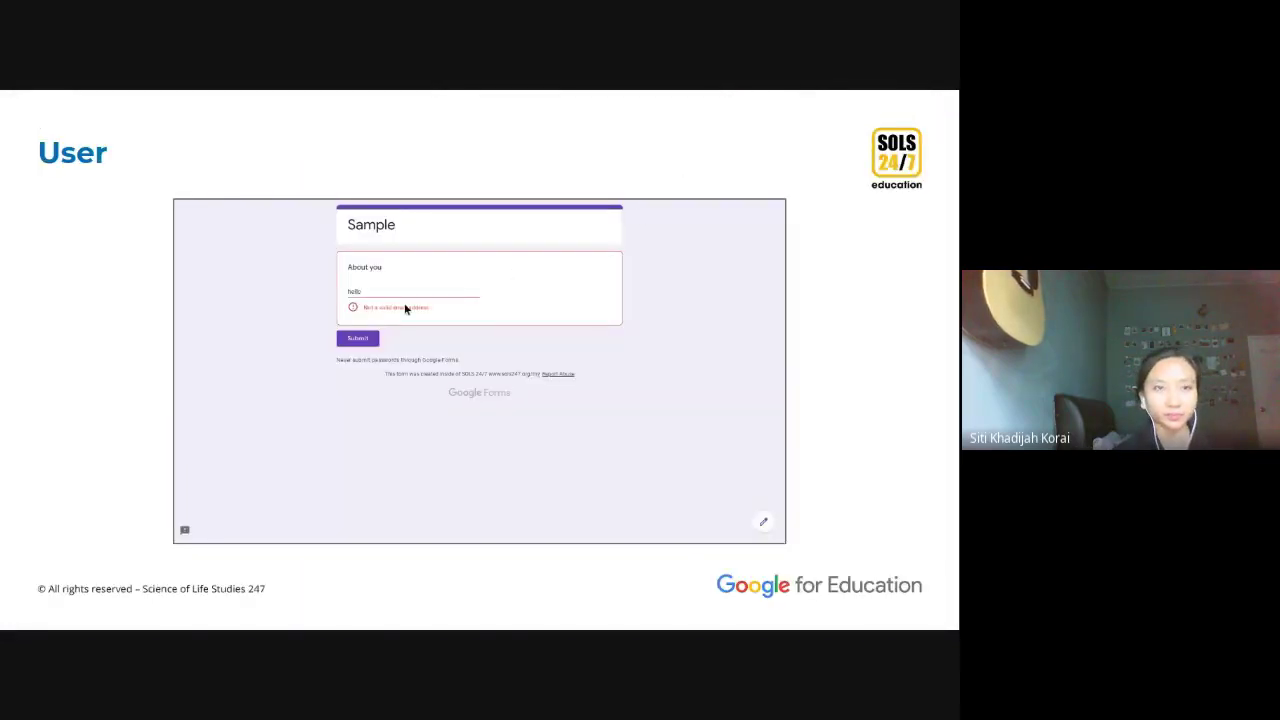
Step: Advance through the Length and Custom Error Text slides to the User slide's 'About you' error
key("Right")
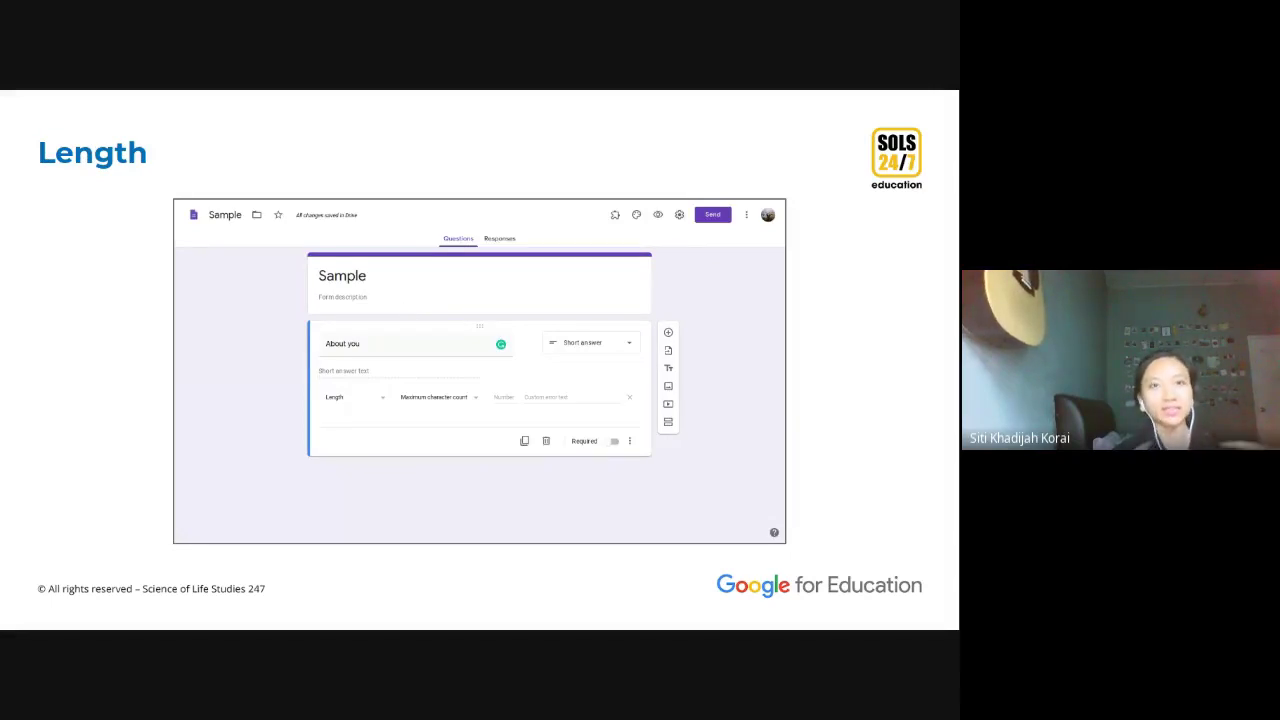
left_click(463, 404)
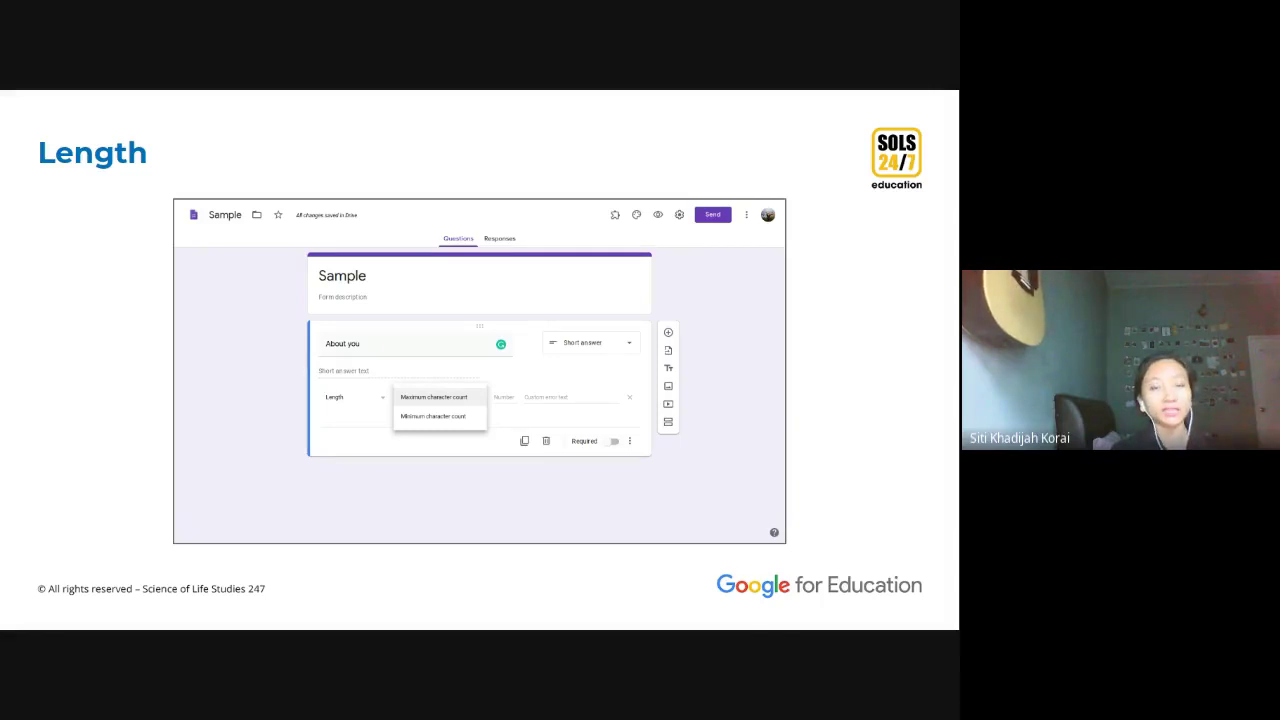
left_click(467, 409)
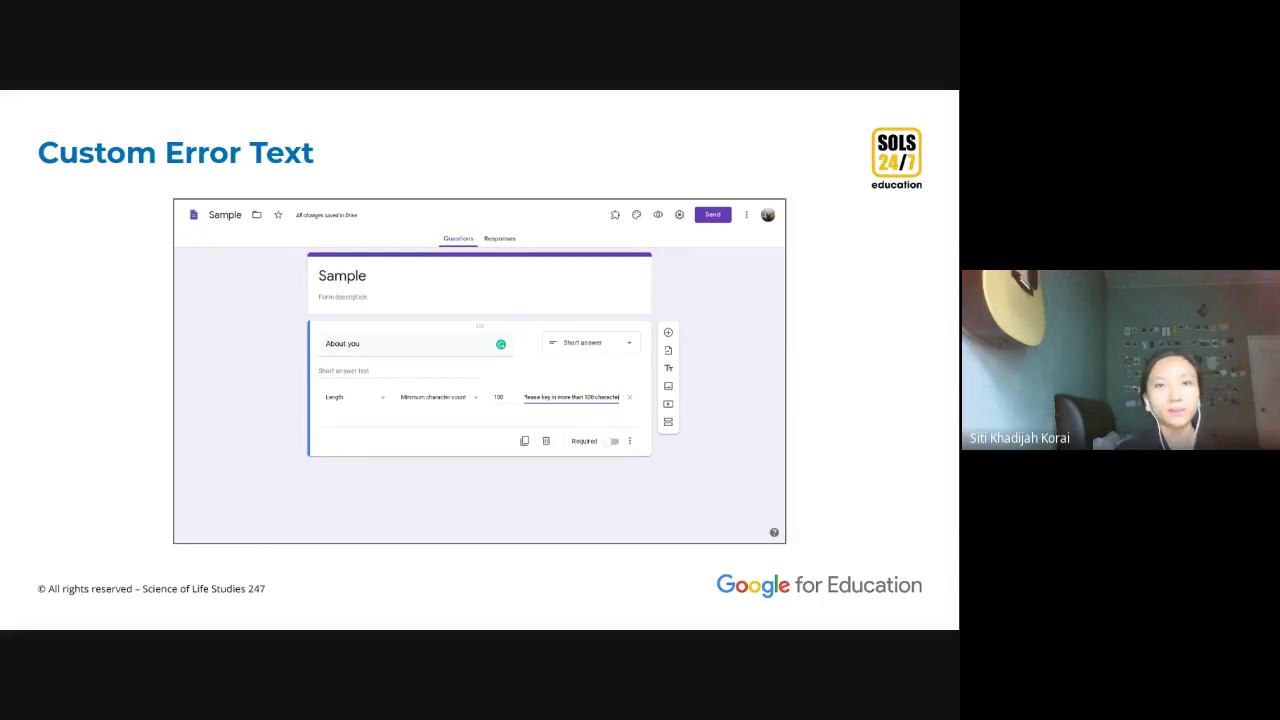
key("Right")
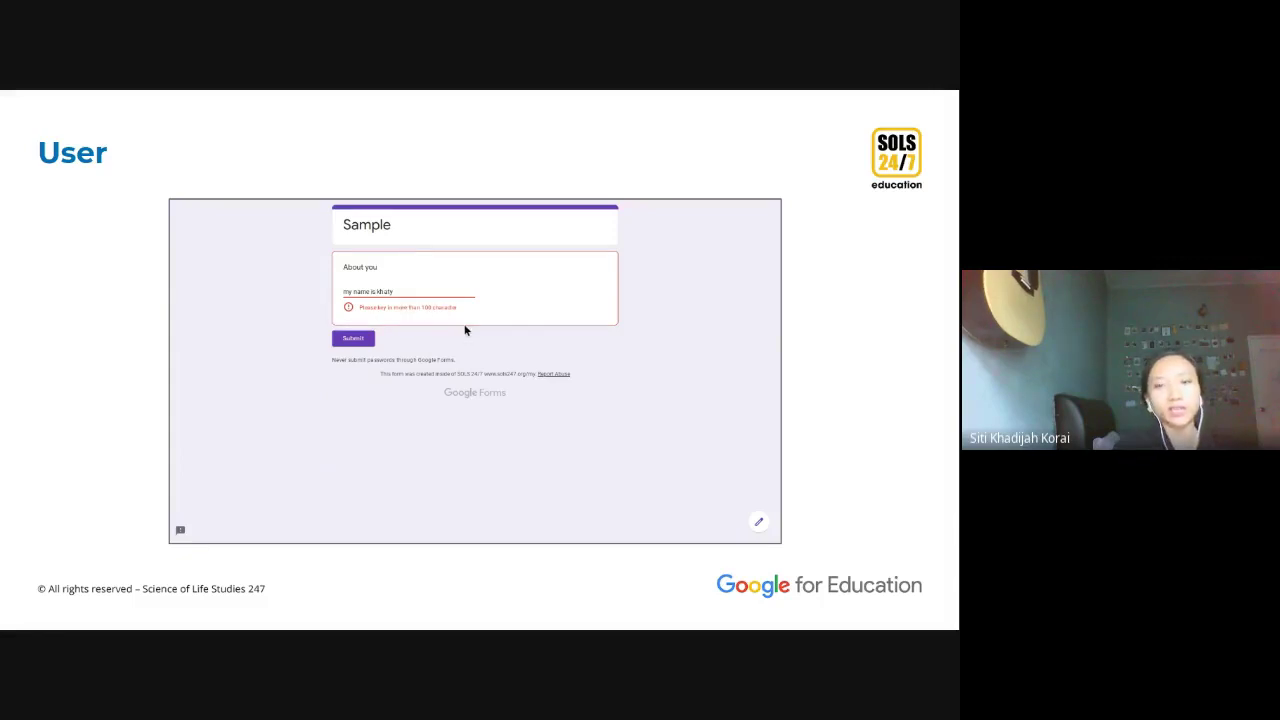
key("Right")
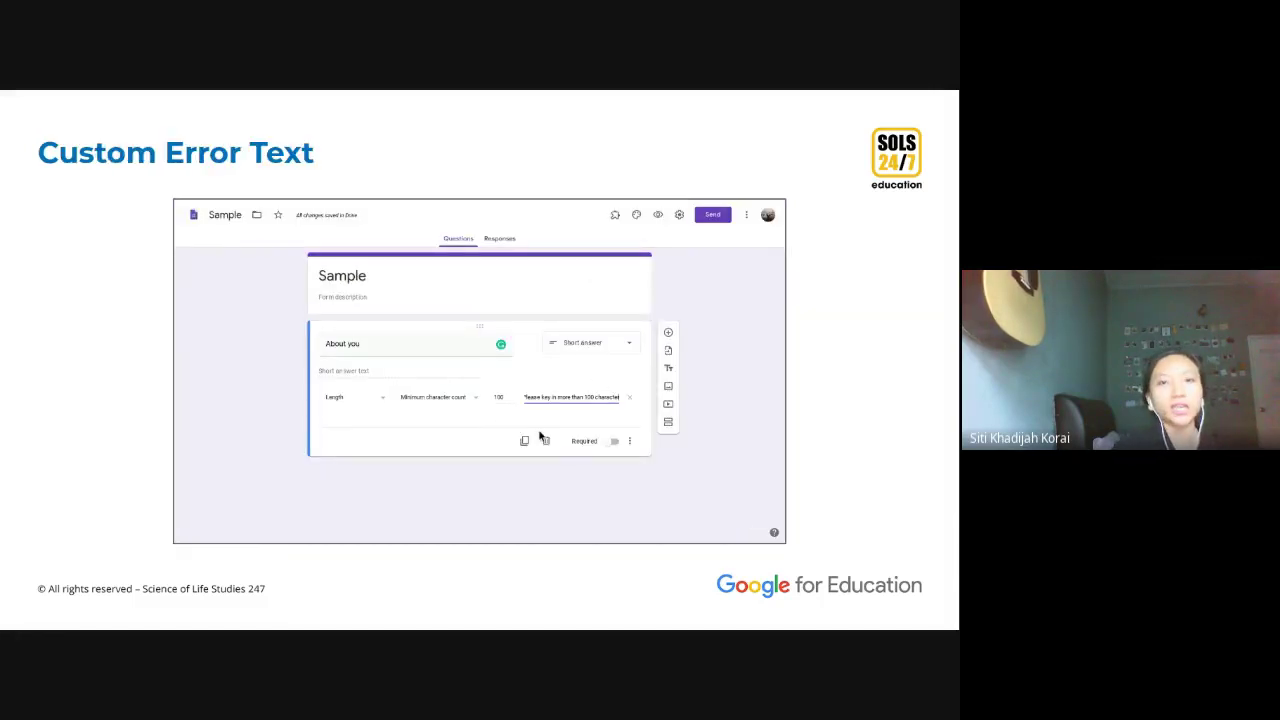
key("Left")
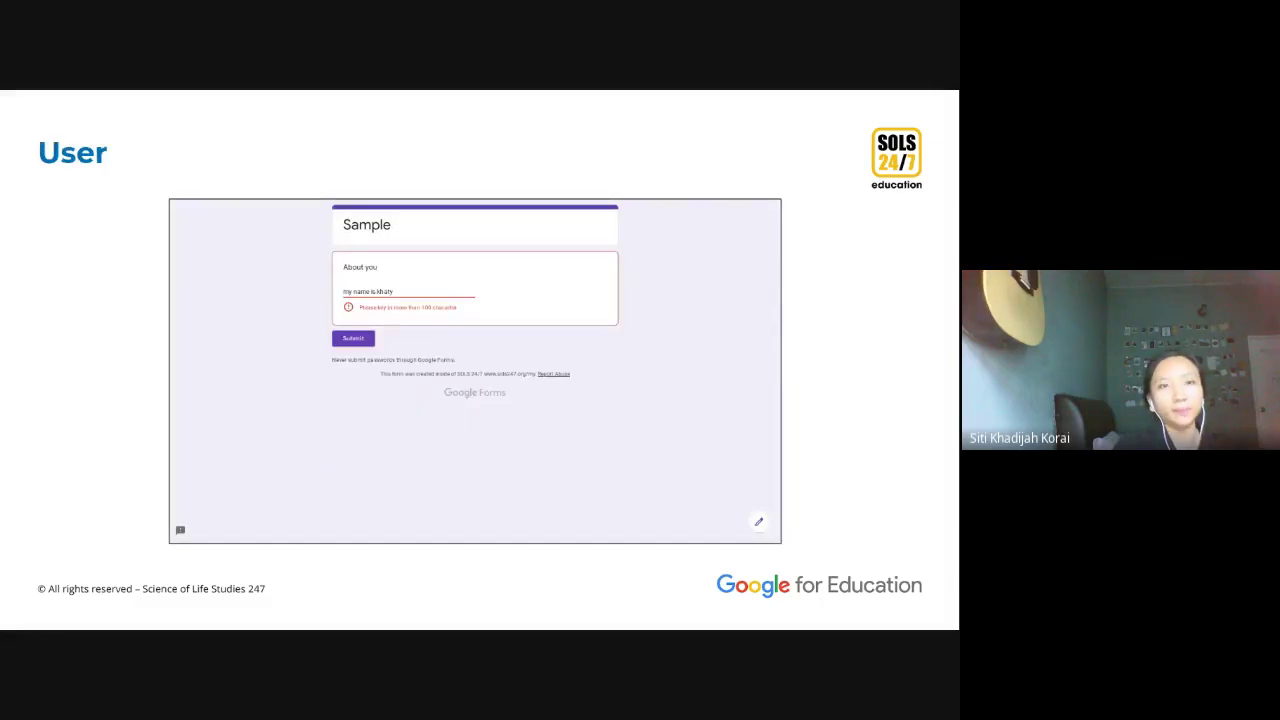
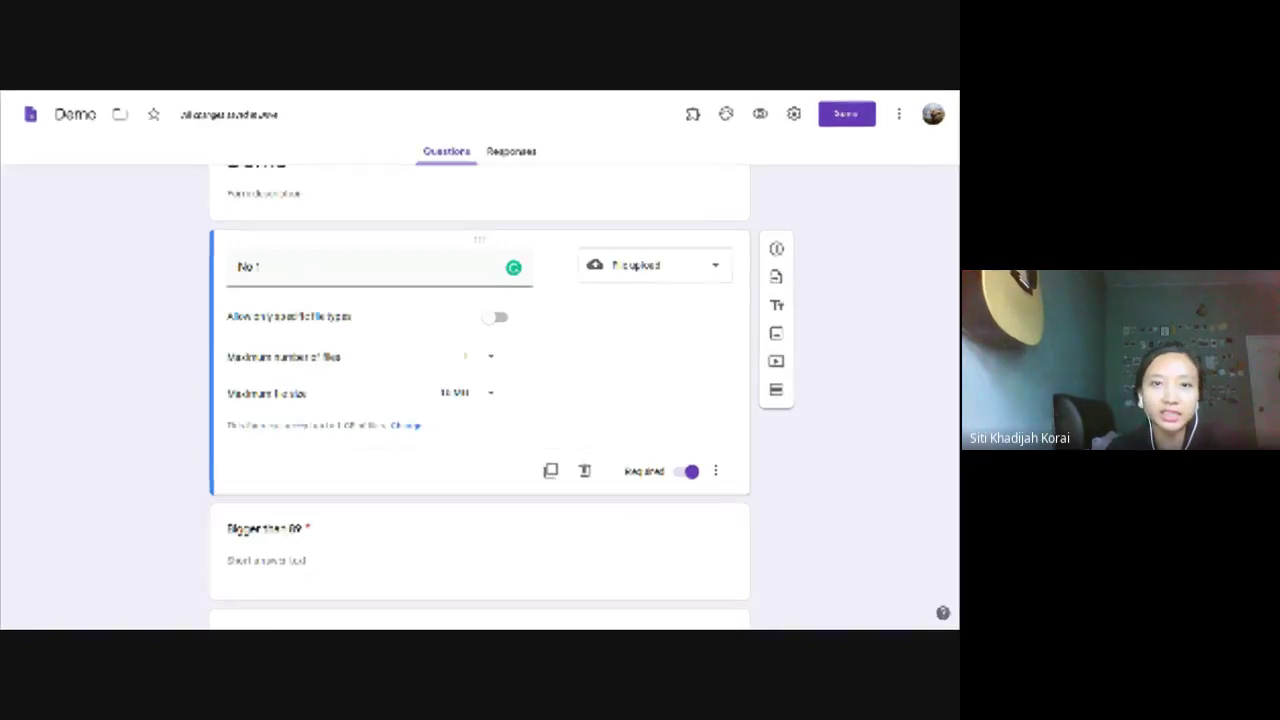
Step: Leave the Demo form's settings unchanged, then delete the Checkbox grid, Multiple choice grid and another question from Sample
left_click(792, 120)
left_click(514, 181)
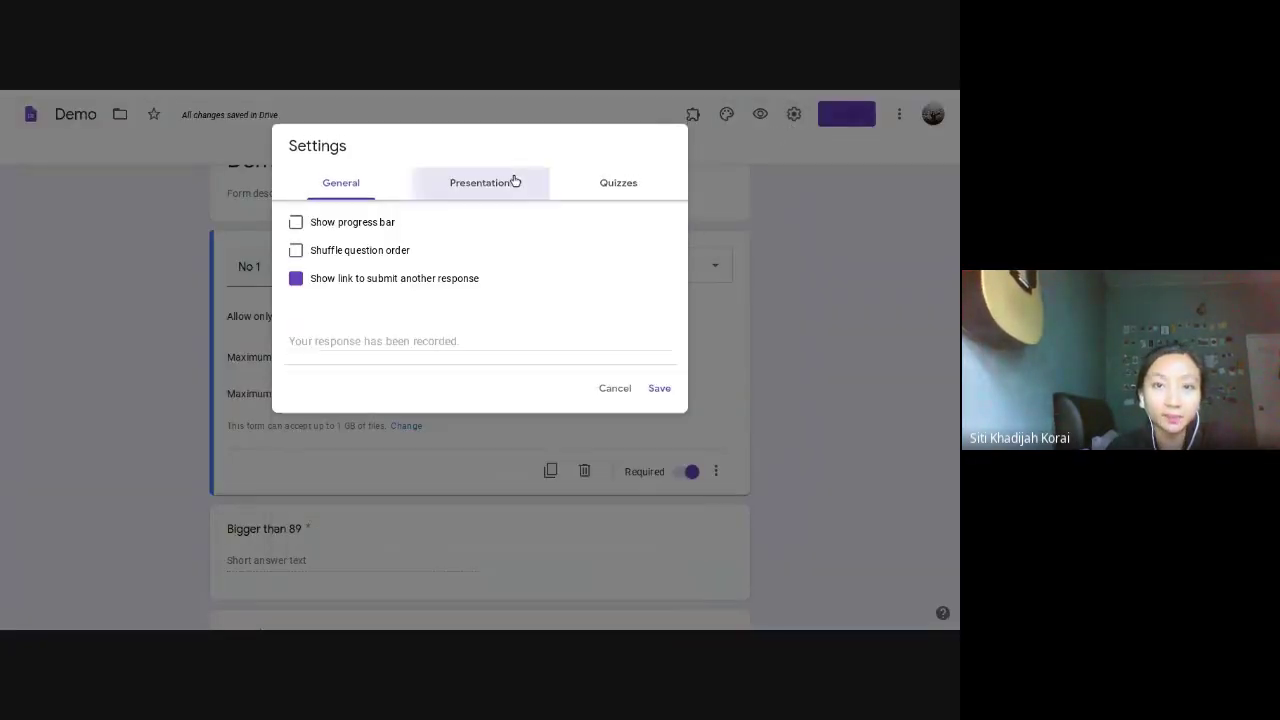
left_click(388, 340)
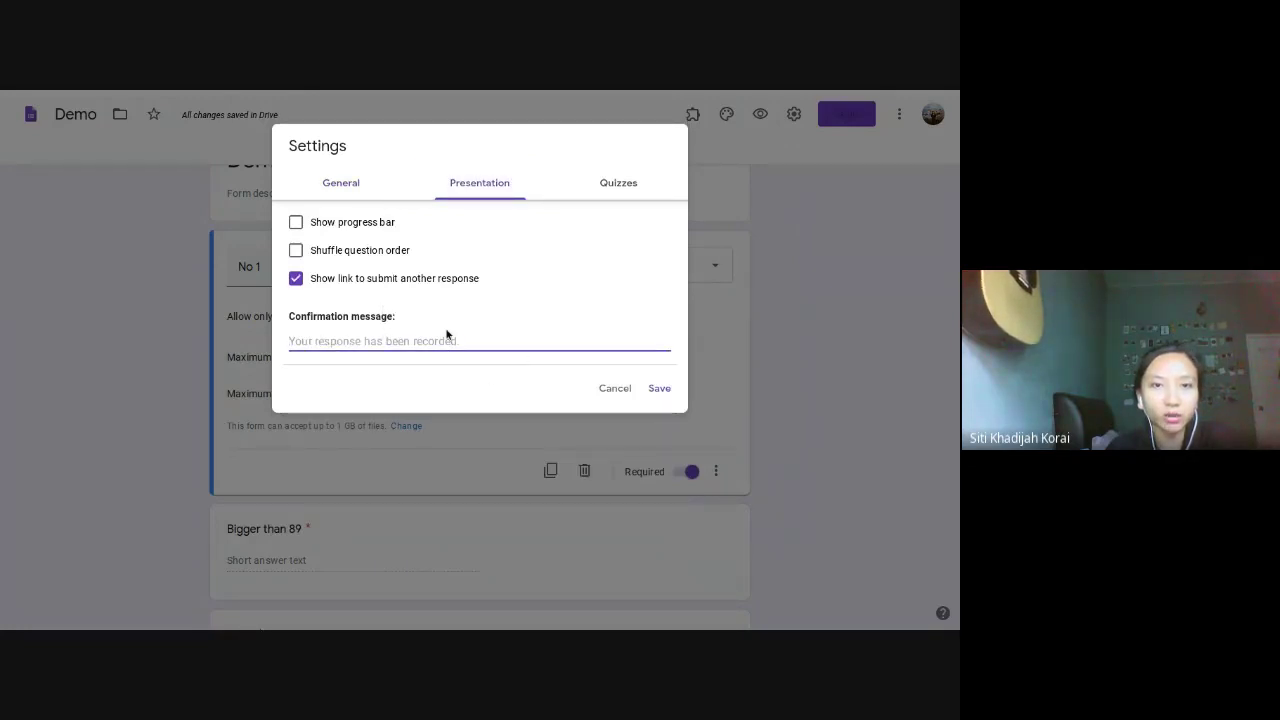
left_click(607, 98)
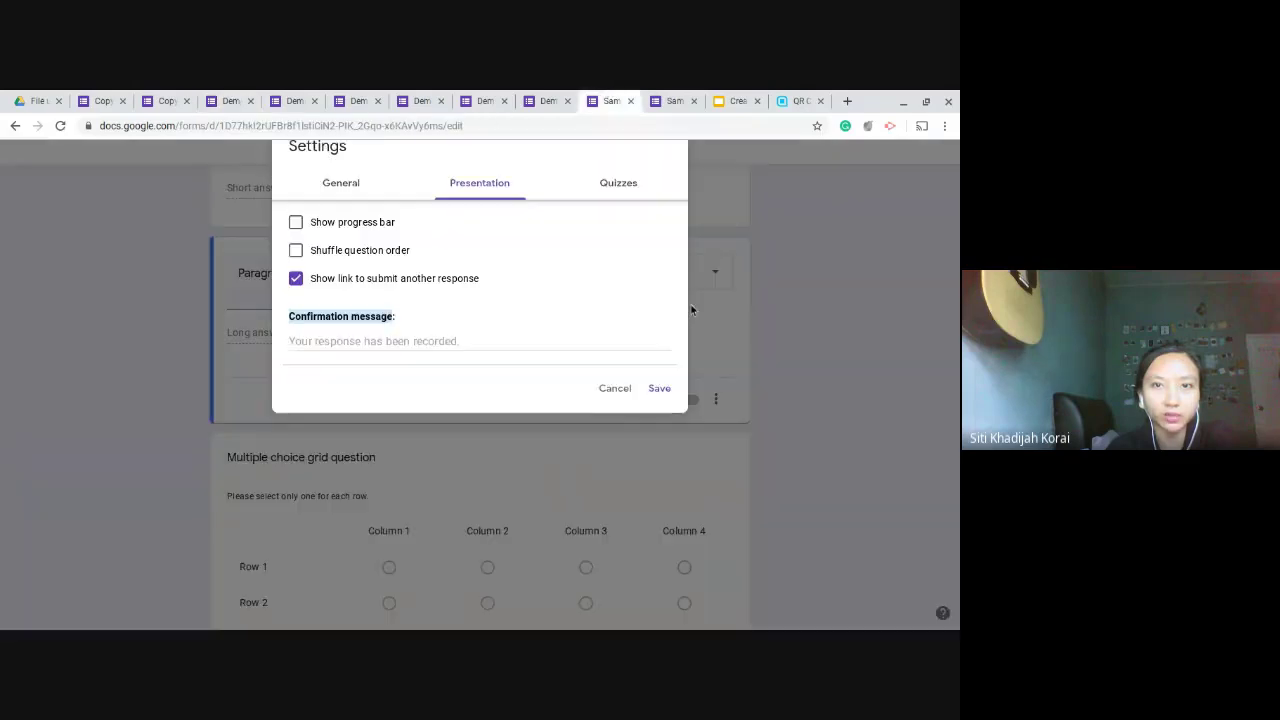
left_click(615, 390)
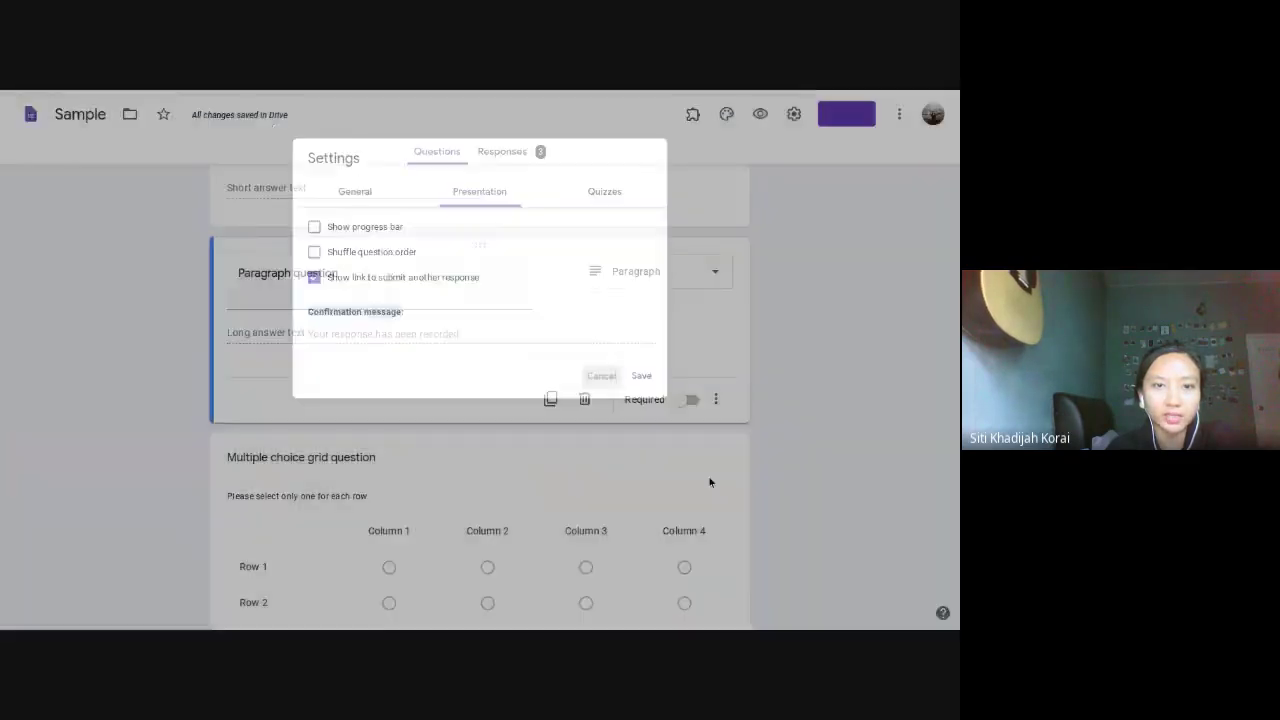
scroll(705, 490, "down", 4)
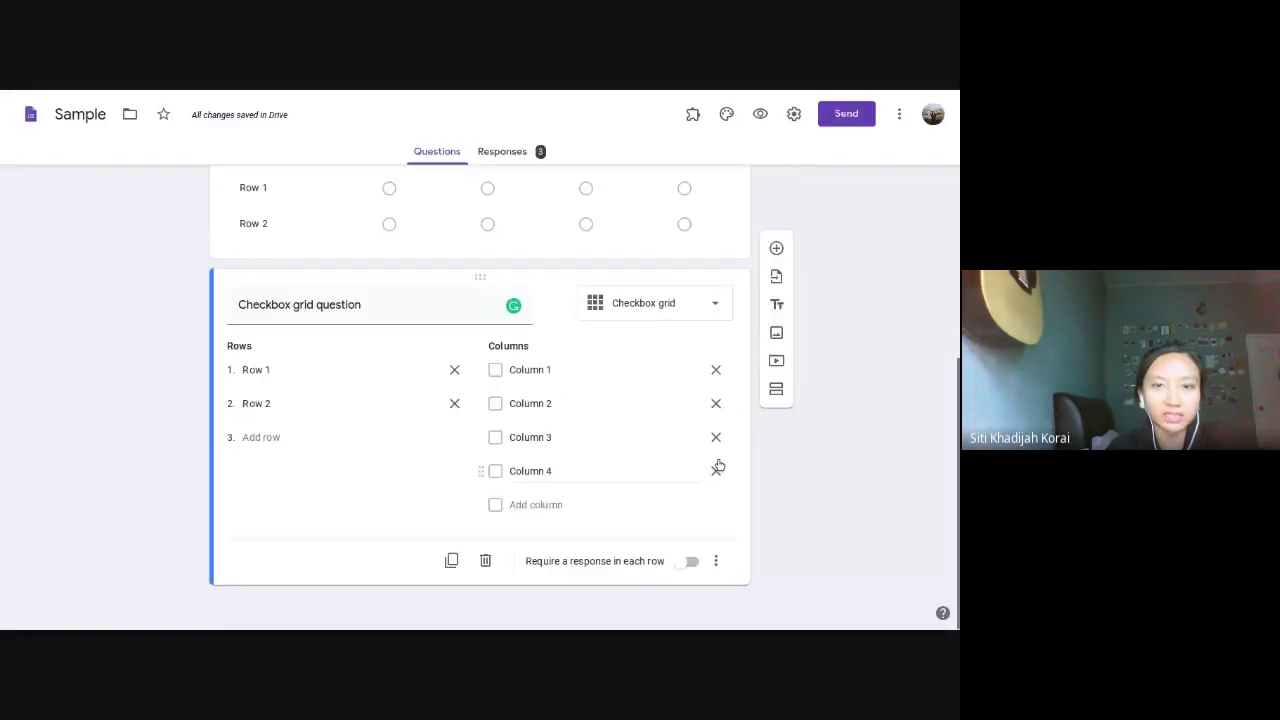
left_click(485, 561)
left_click(487, 561)
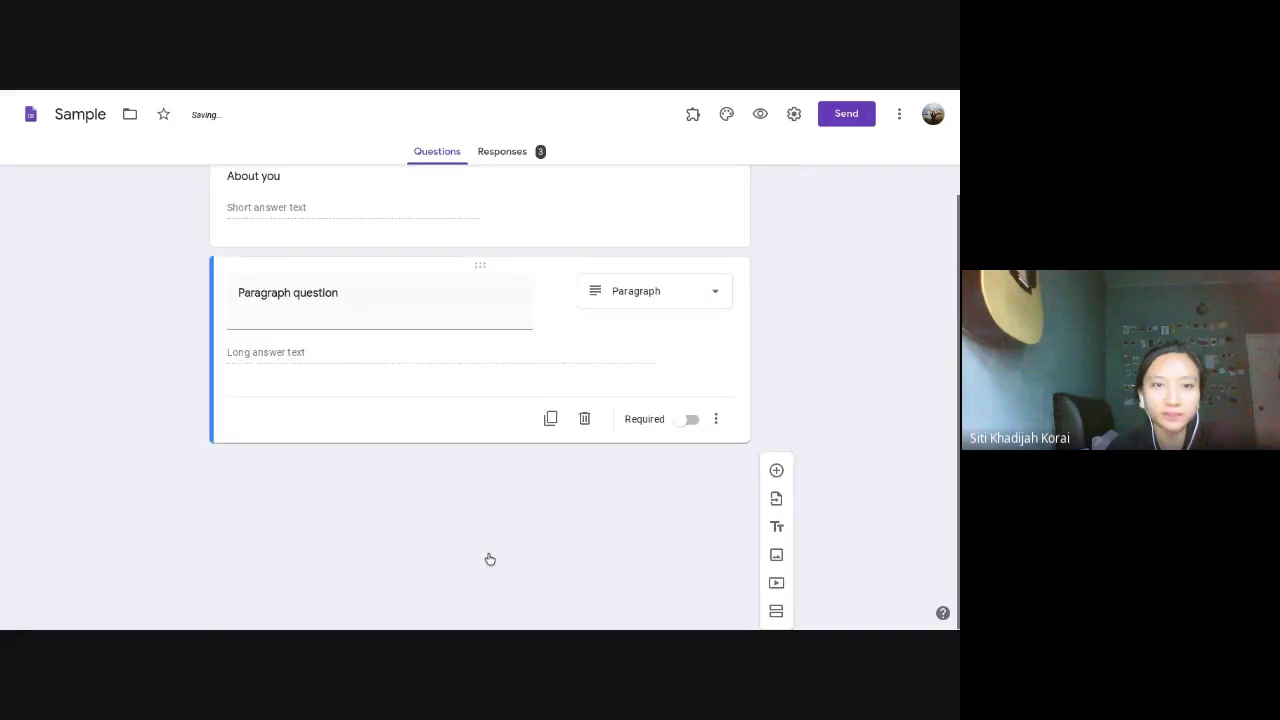
left_click(585, 422)
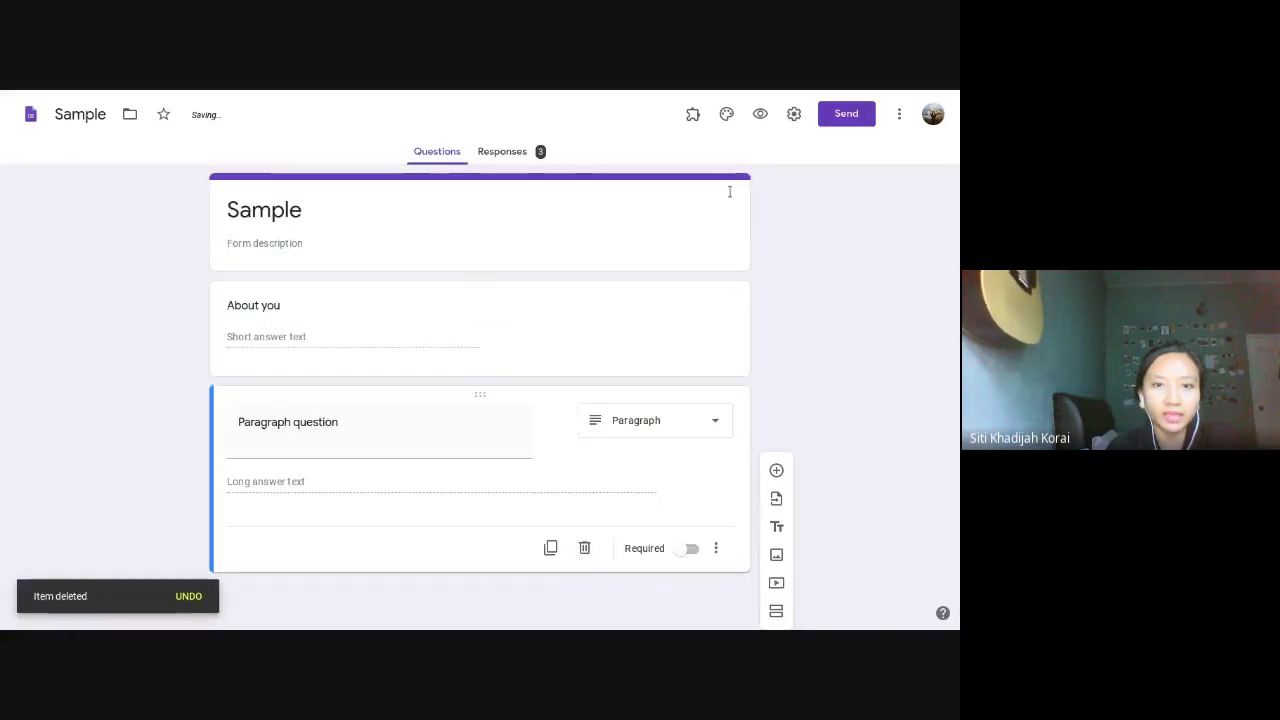
Step: Set the Sample form's Presentation confirmation message to ':)' and save it
left_click(794, 114)
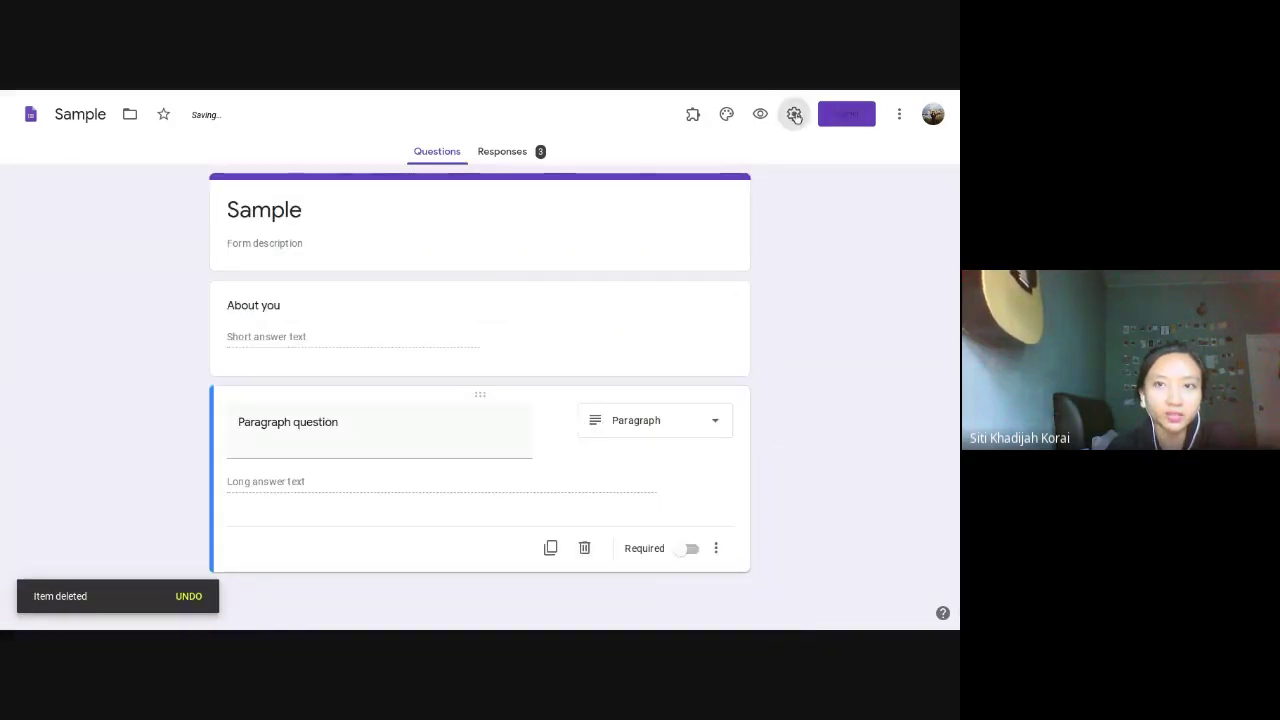
left_click(544, 177)
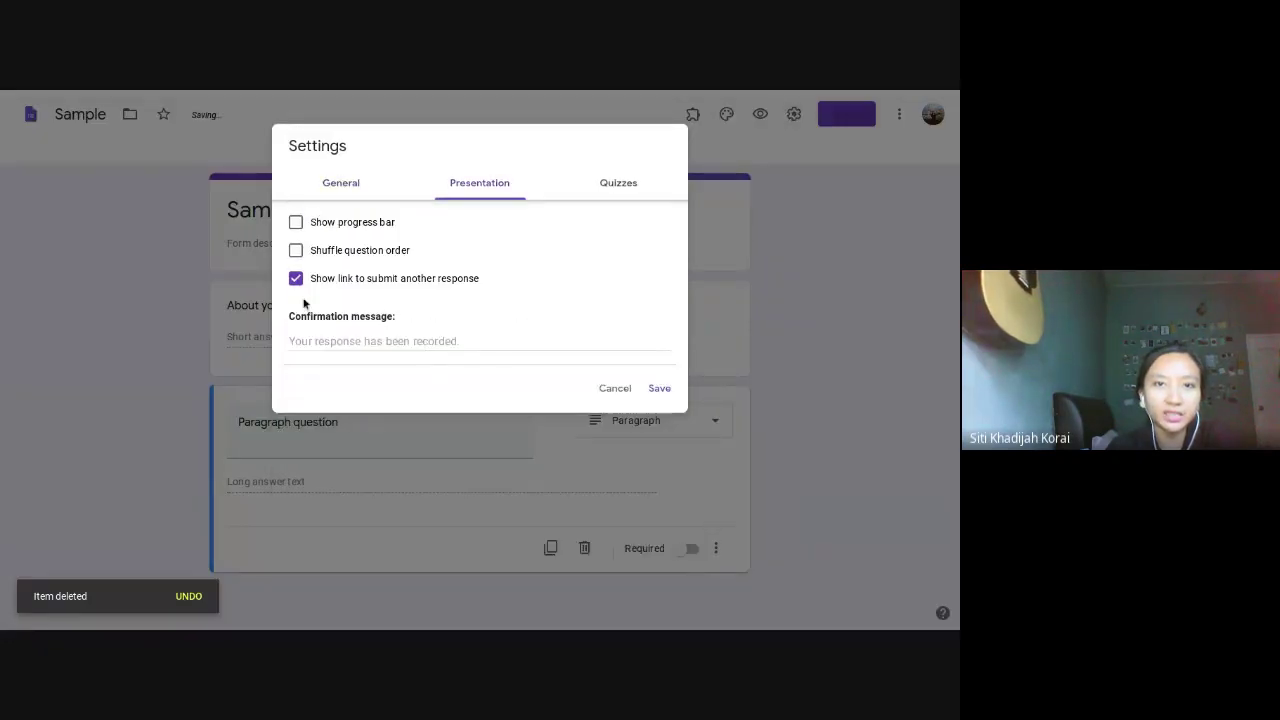
left_click(420, 341)
type(":)")
left_click(659, 392)
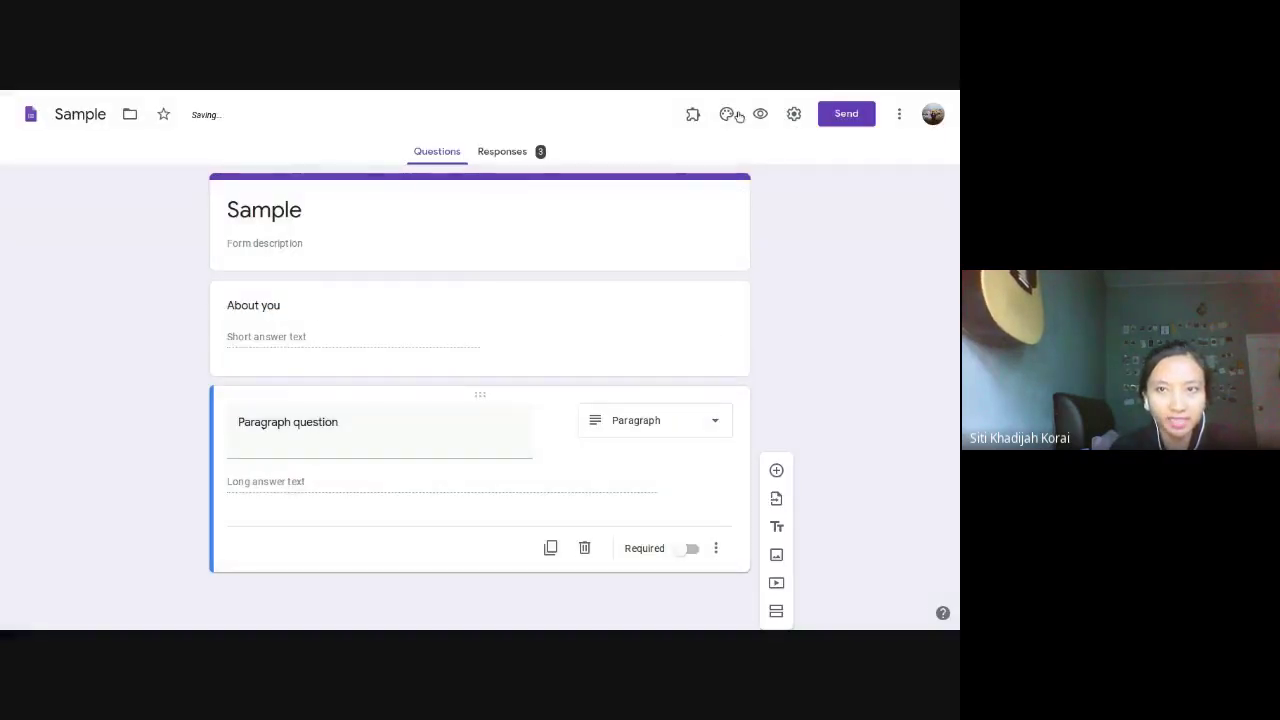
Step: Verify the ':)' message was saved, then preview the form full screen as a respondent
left_click(794, 114)
left_click(471, 183)
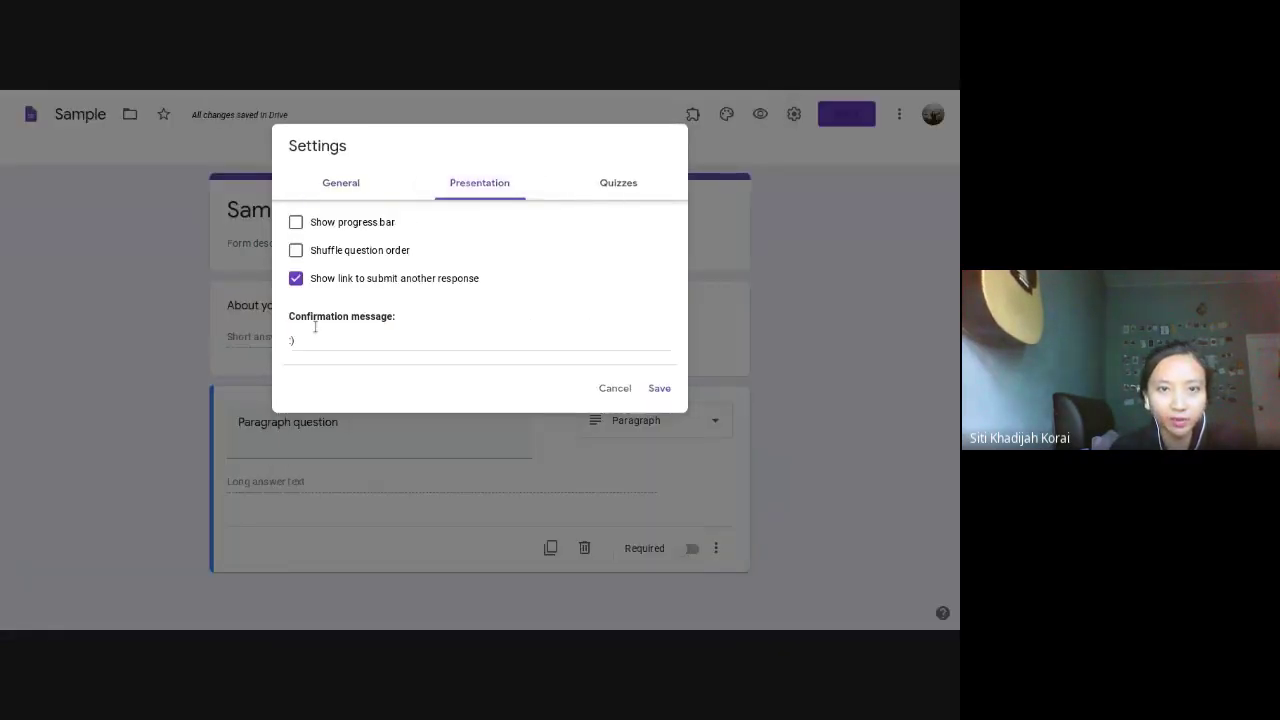
left_click(658, 390)
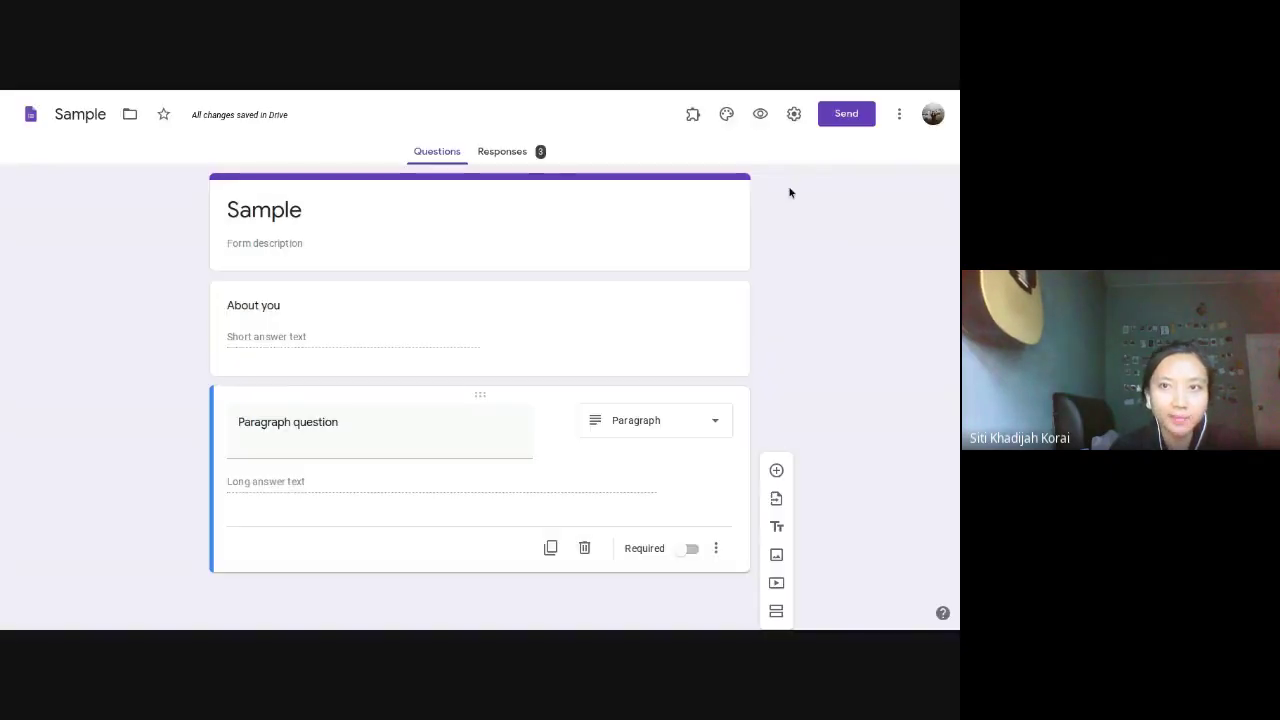
left_click(760, 114)
key("F11")
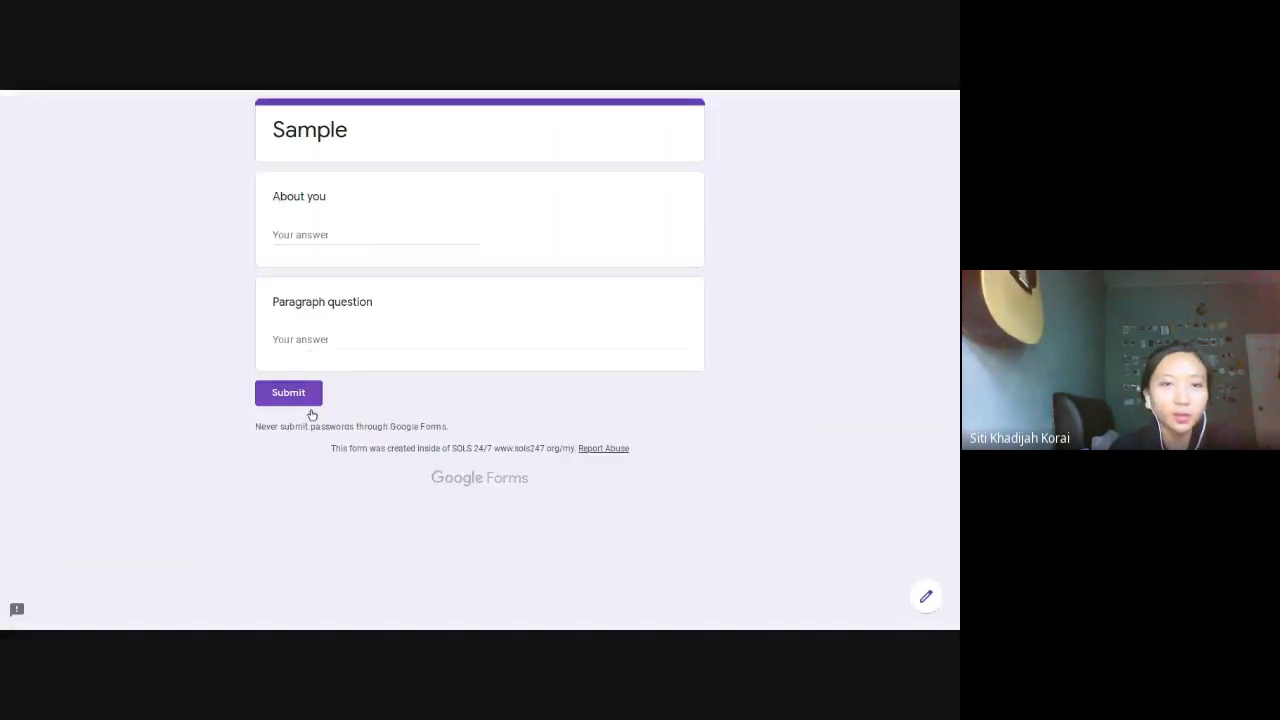
Step: Submit a test response to see the ':)' confirmation, then go back to the webinar presentation
left_click(304, 404)
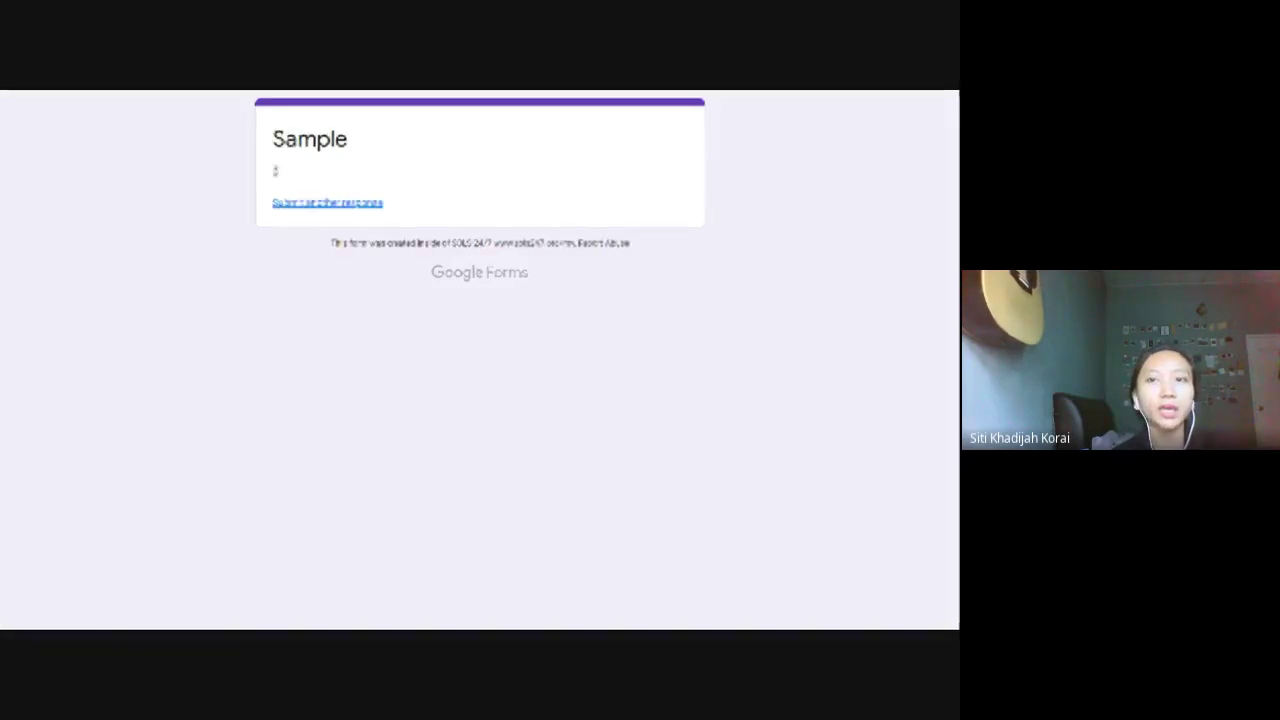
mouse_move(443, 94)
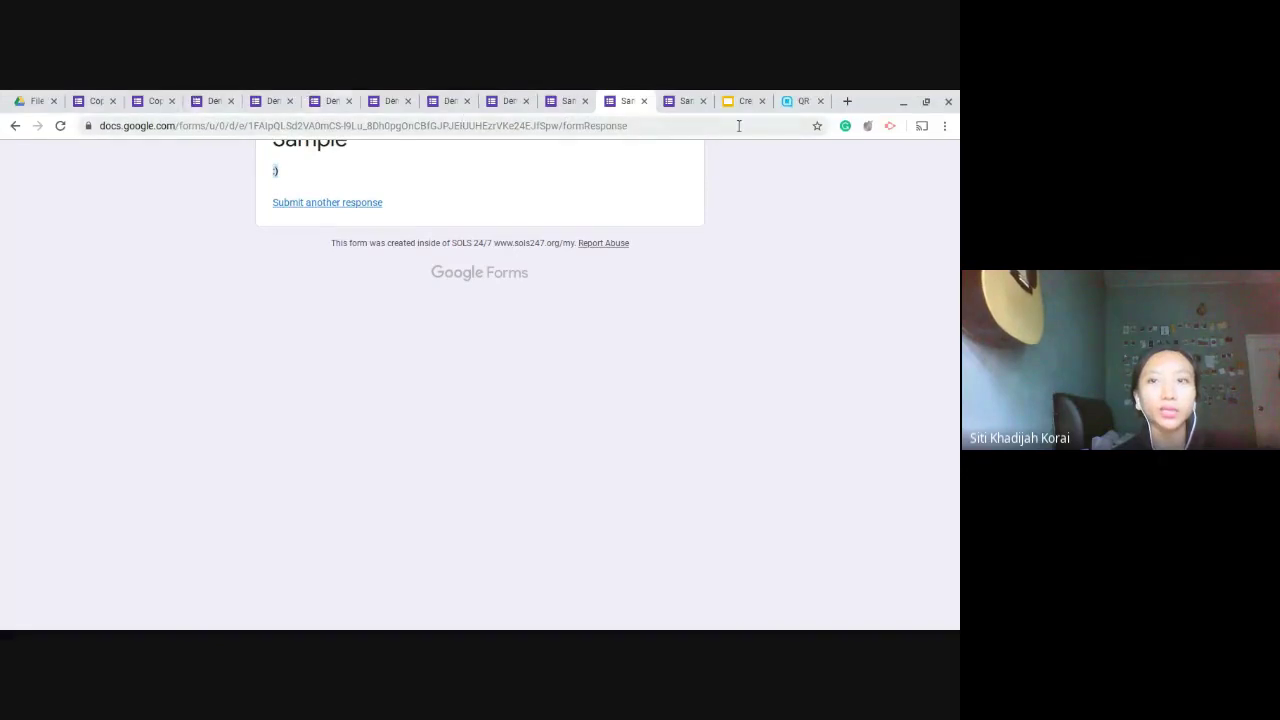
left_click(740, 101)
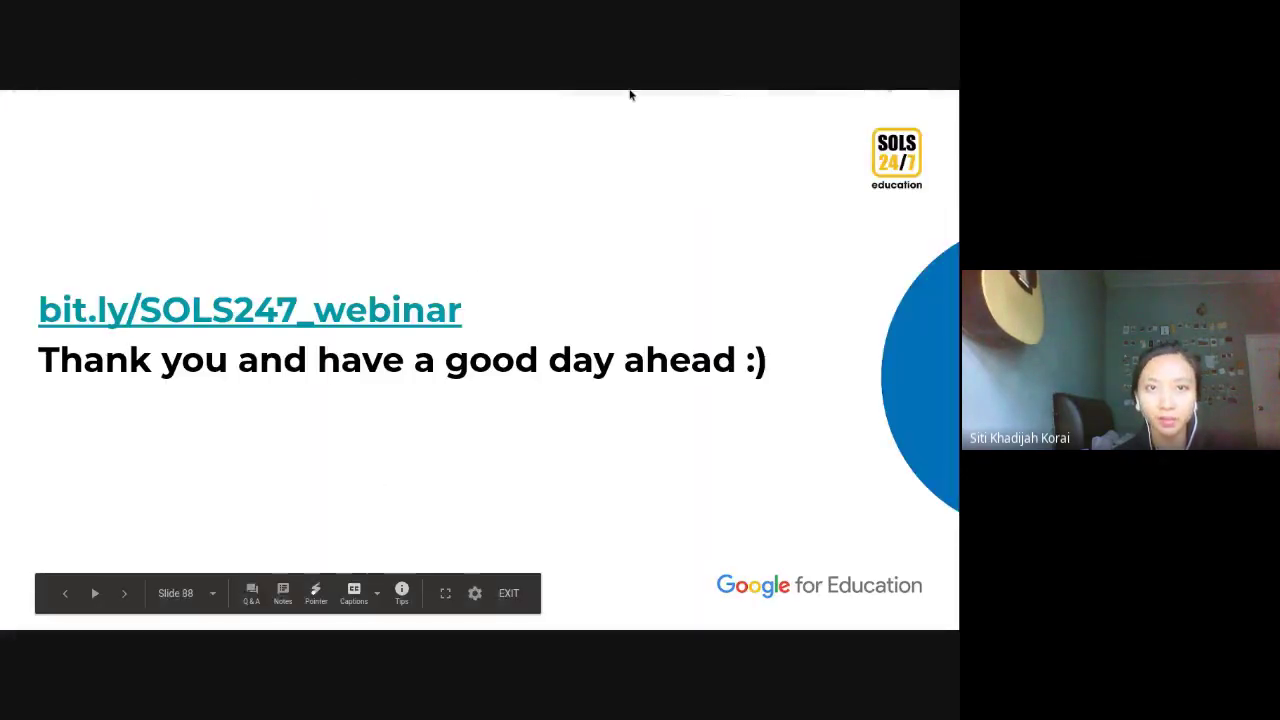
Step: Switch to the Drive responses folder holding the 23 KB QR-code PNG image
mouse_move(630, 92)
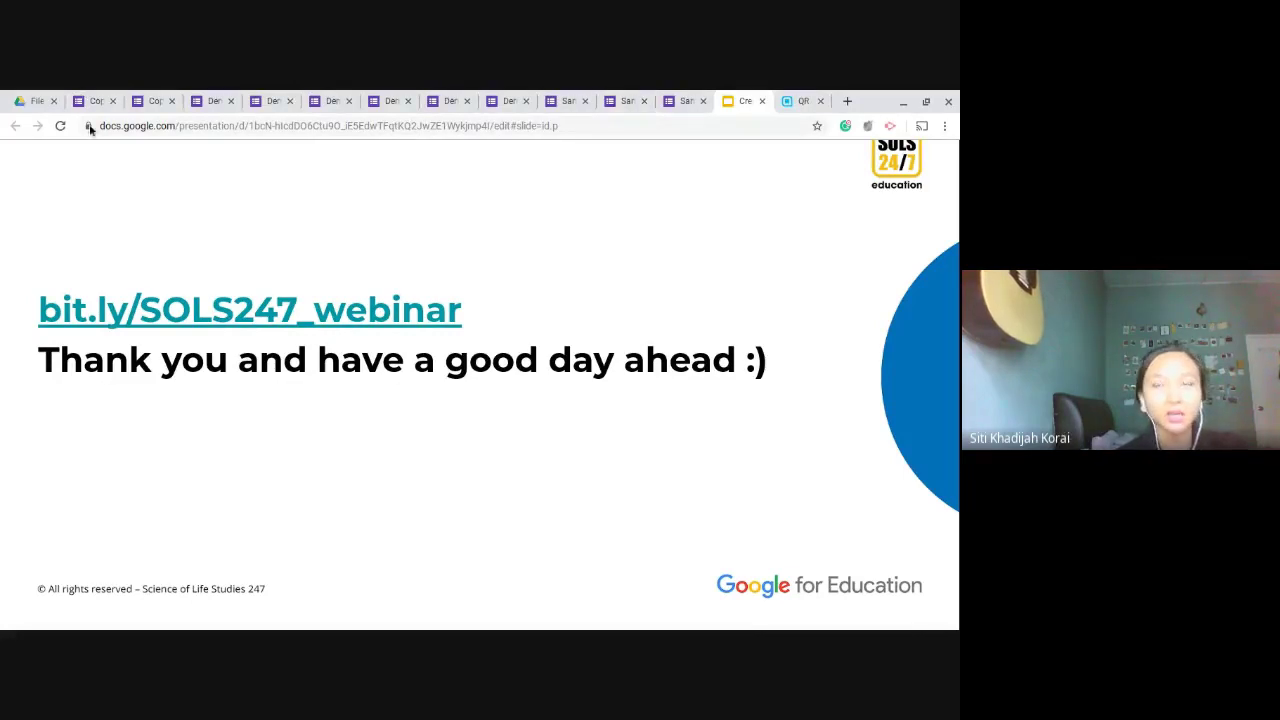
left_click(23, 95)
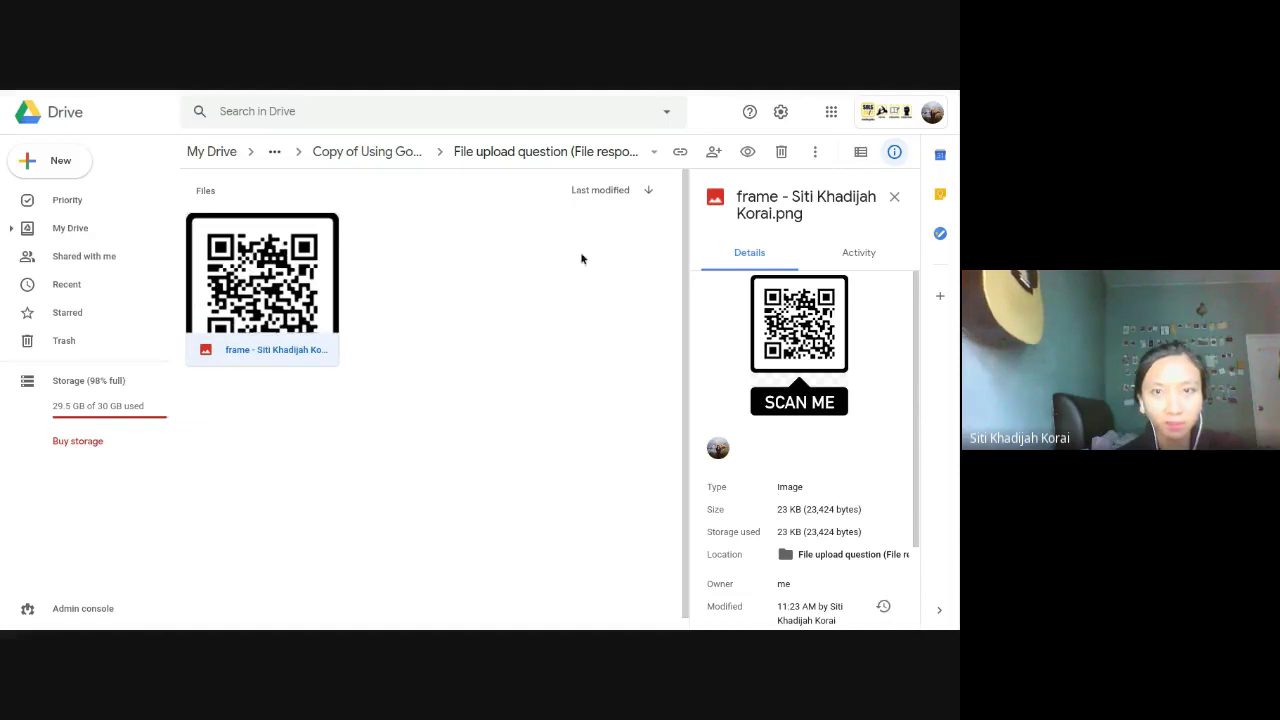
Step: Share the QR code image with a collaborator's e-mail address and close the sharing dialog
left_click(714, 153)
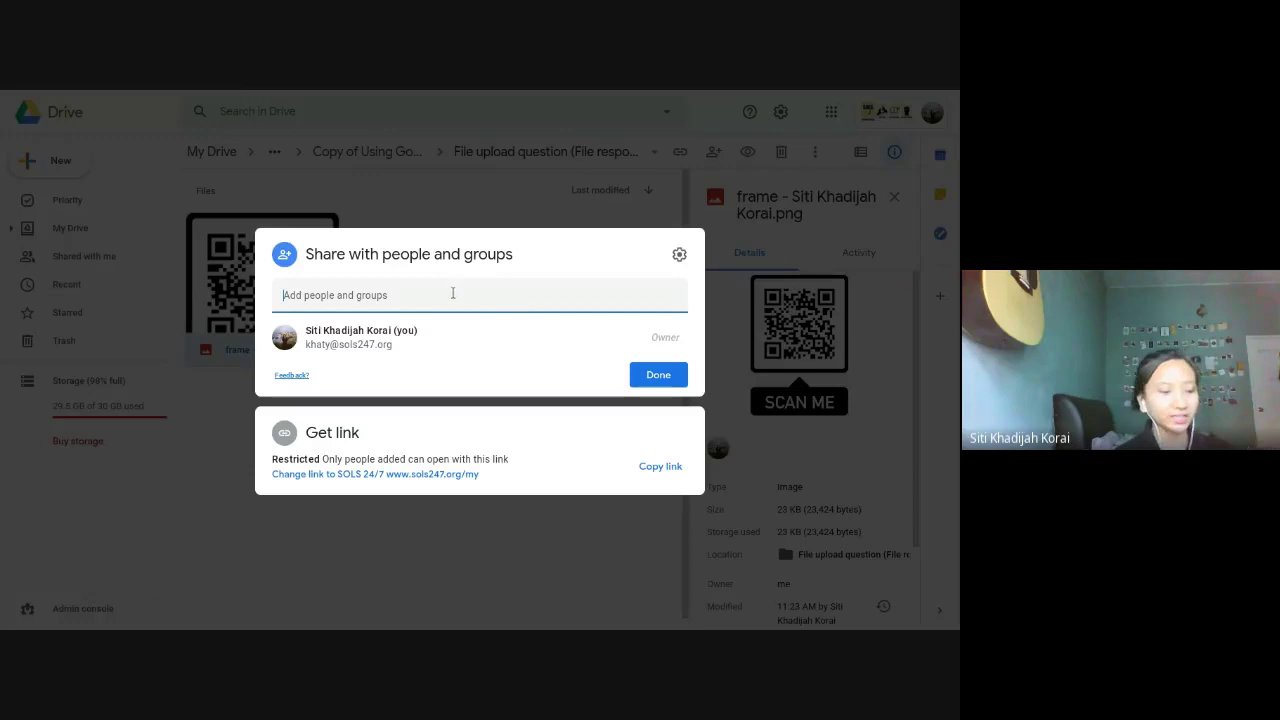
type("khay")
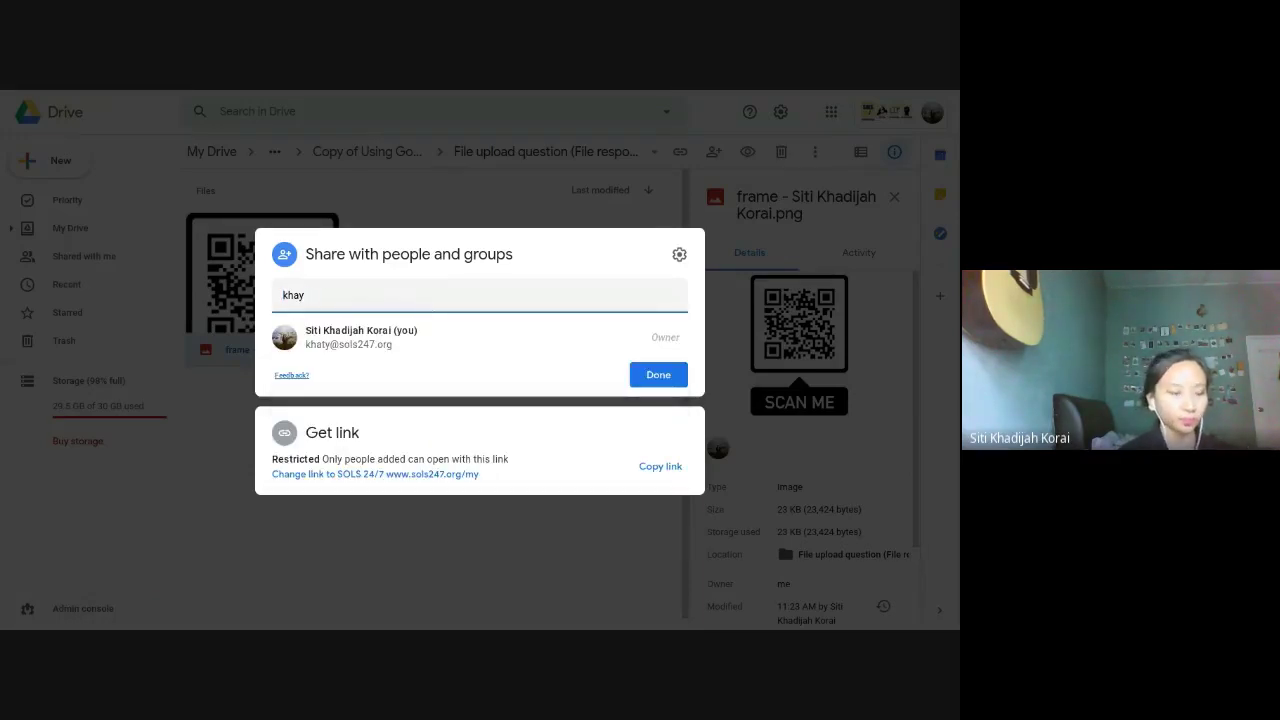
key("BackSpace")
key("BackSpace")
key("BackSpace")
key("BackSpace")
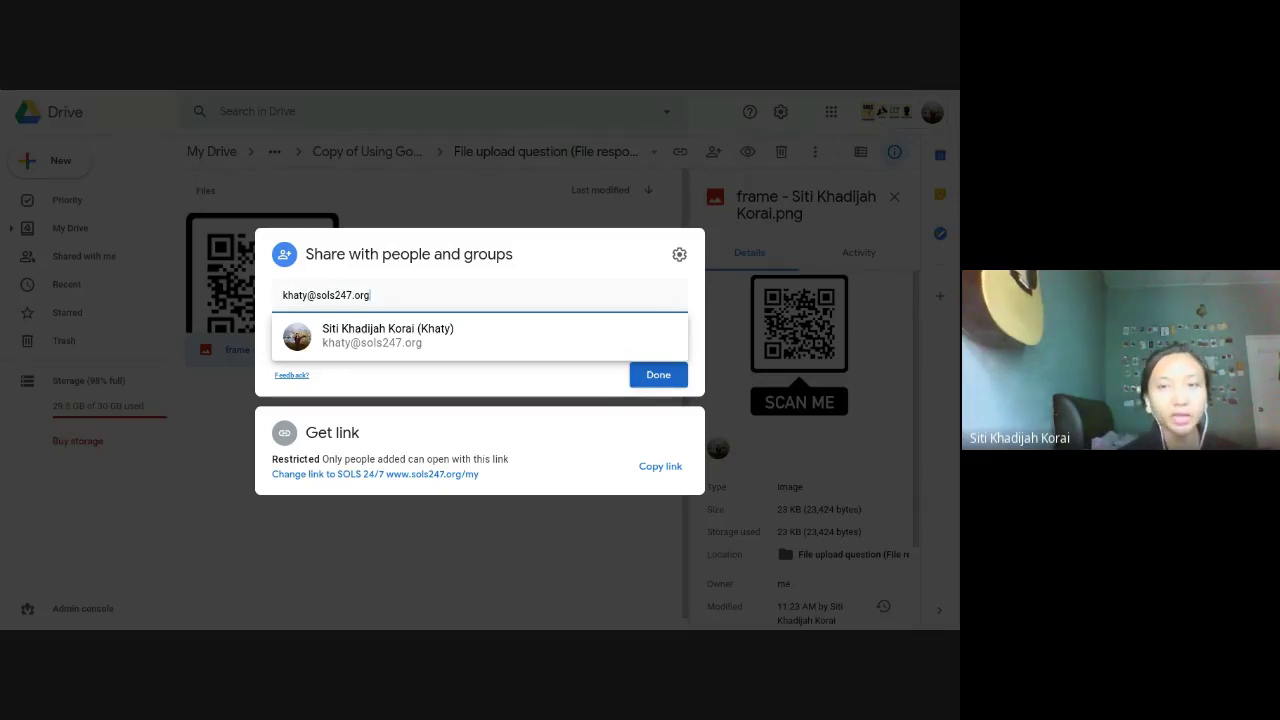
mouse_move(663, 95)
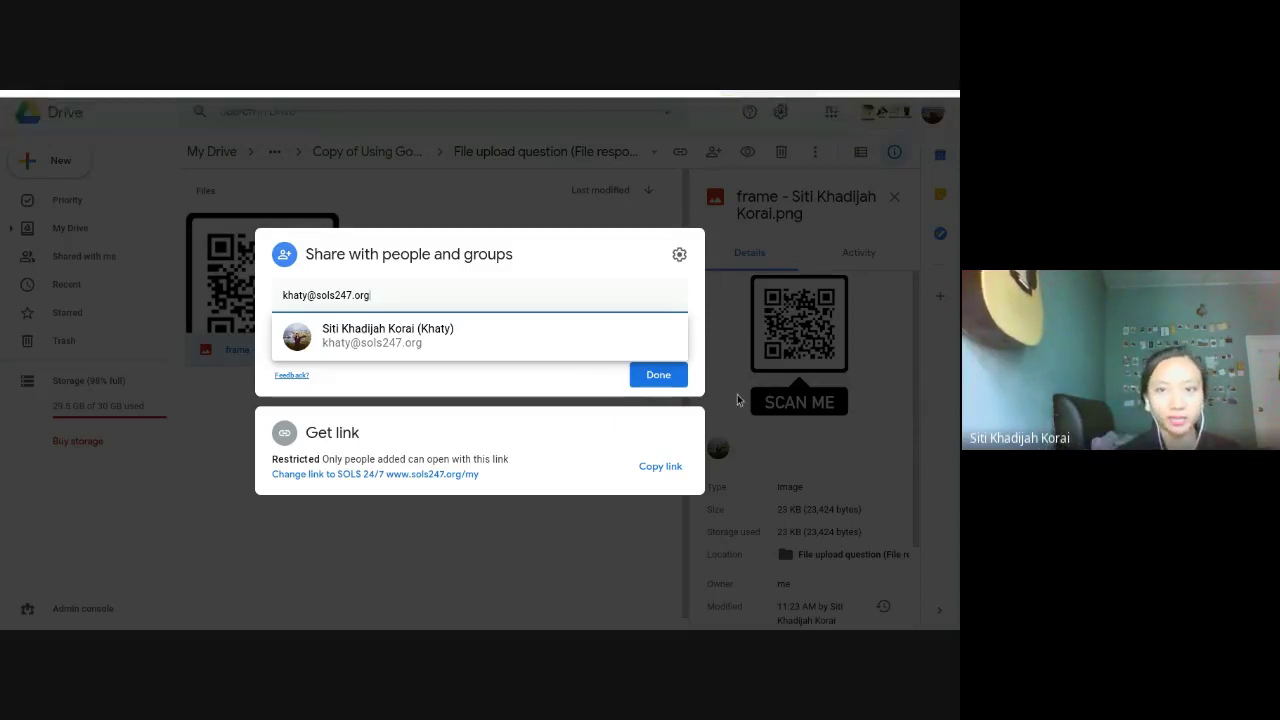
left_click(678, 374)
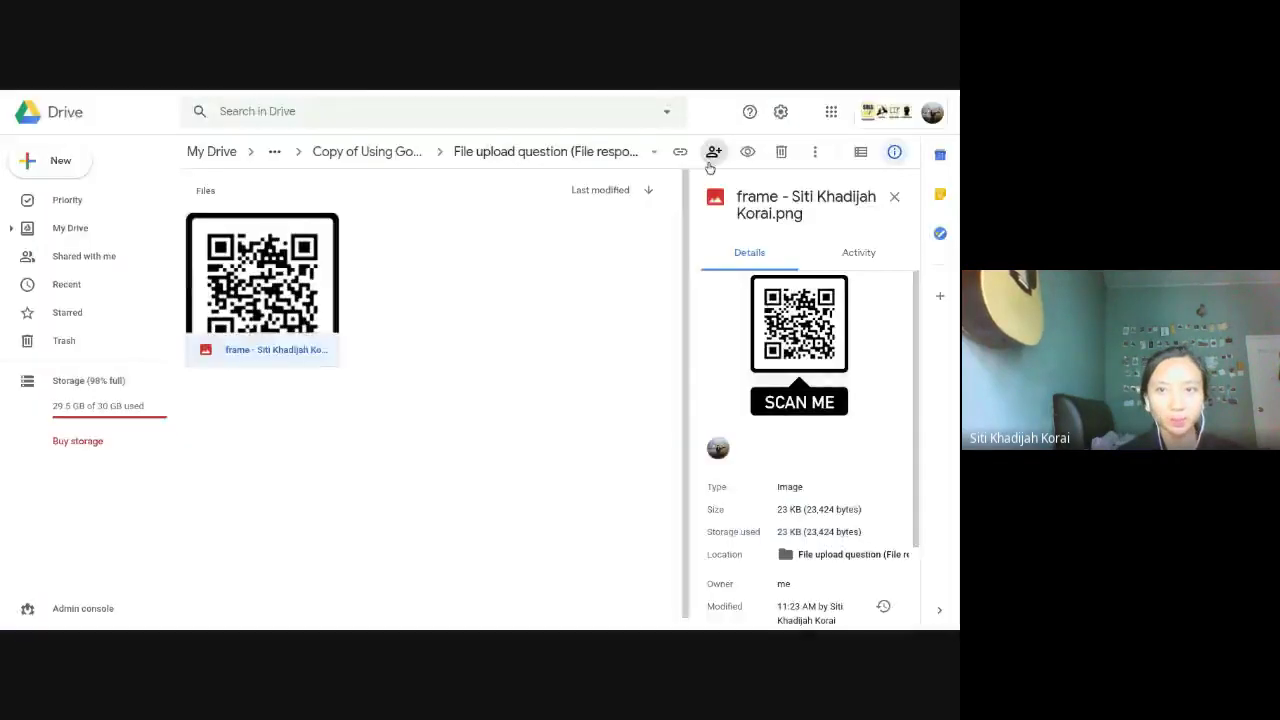
Step: Reopen the image's sharing options, then return to the webinar's thank-you slide
left_click(713, 152)
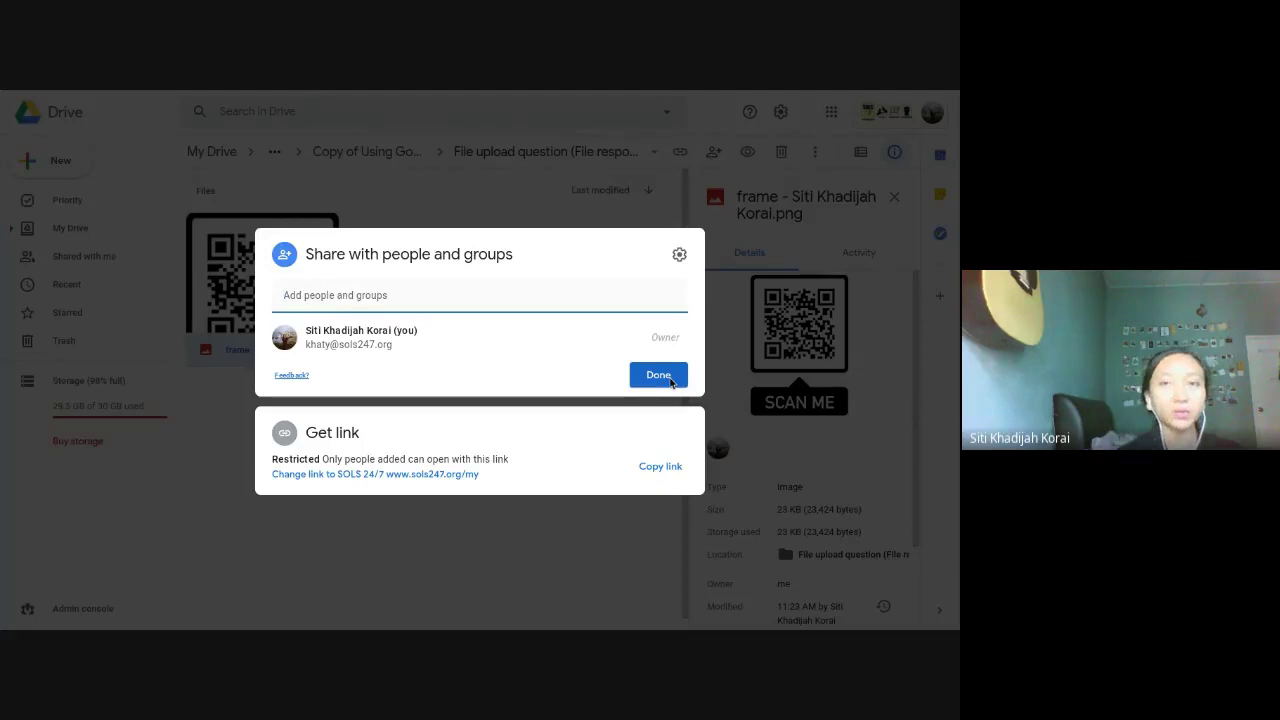
left_click(742, 101)
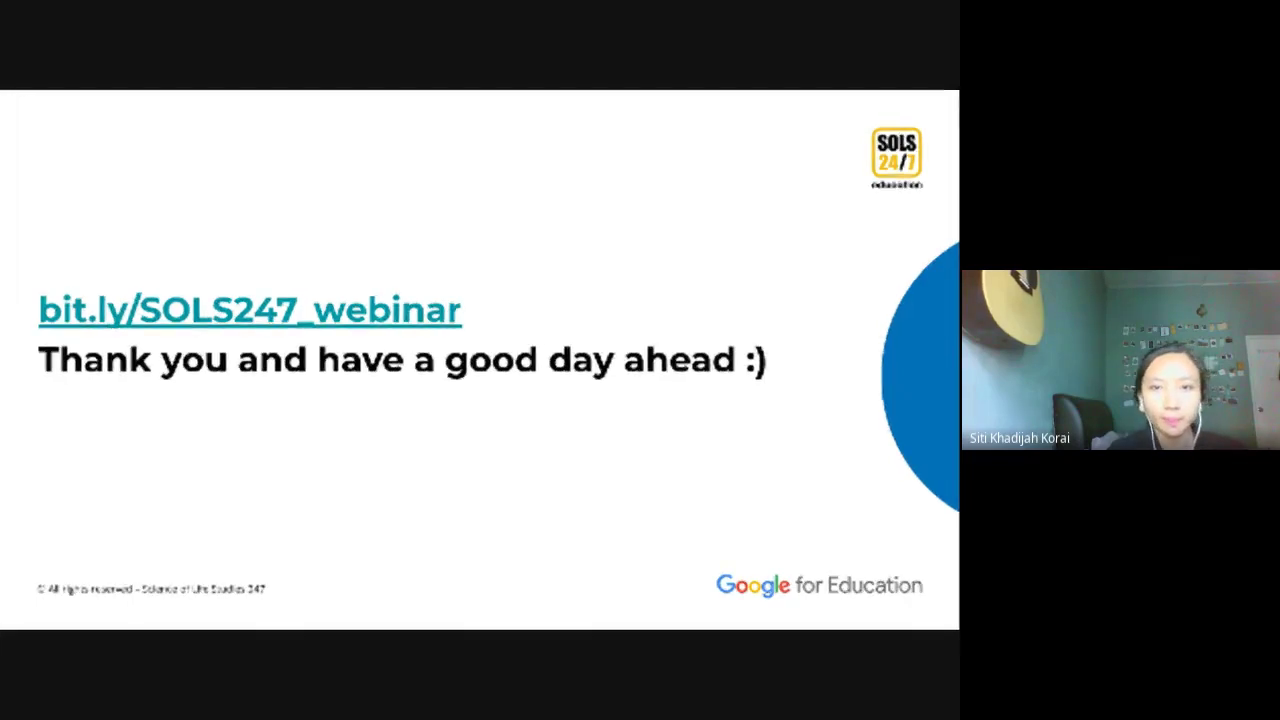
mouse_move(546, 94)
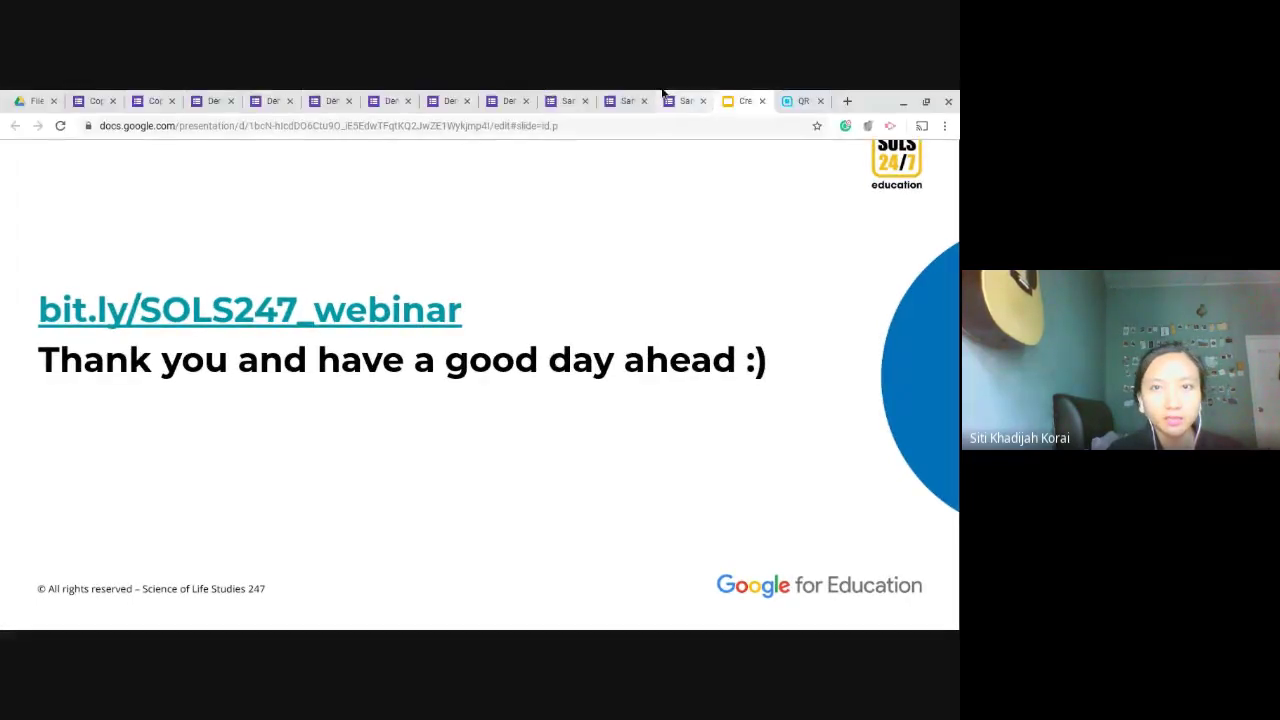
Step: Generate an English (en) QR code for the Sample form with the QR Code Generator add-on
left_click(622, 100)
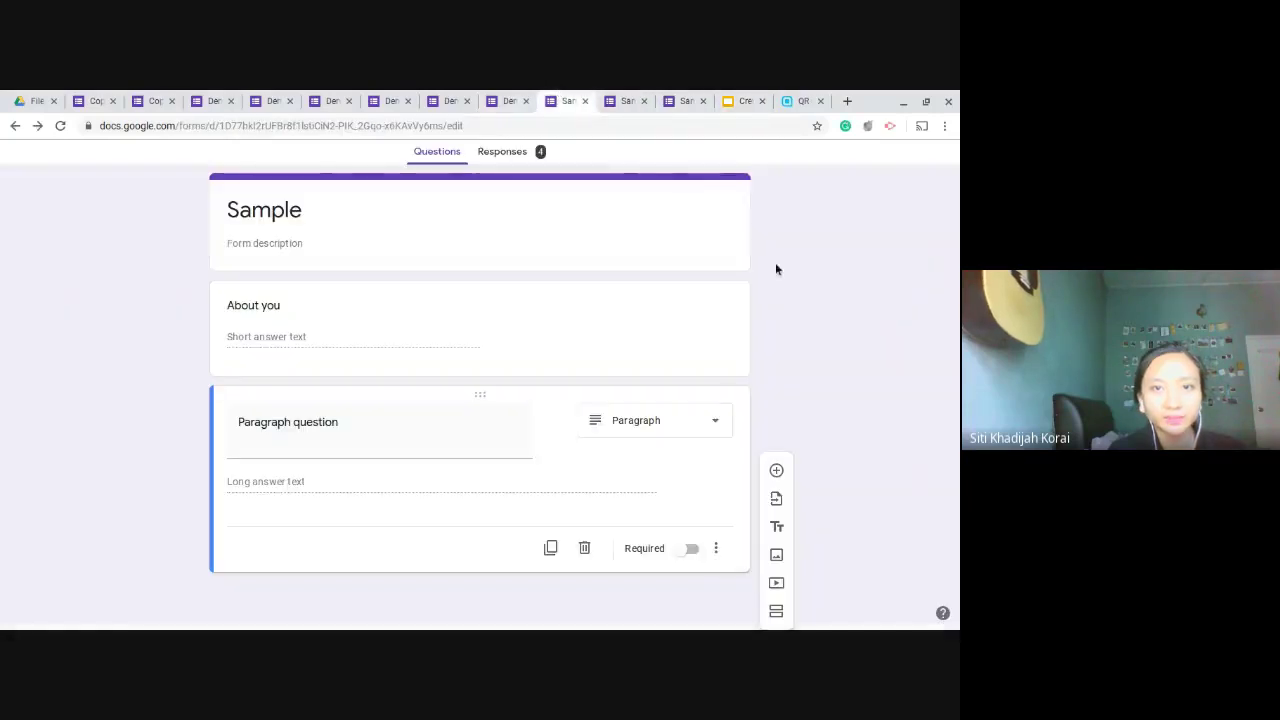
left_click(691, 115)
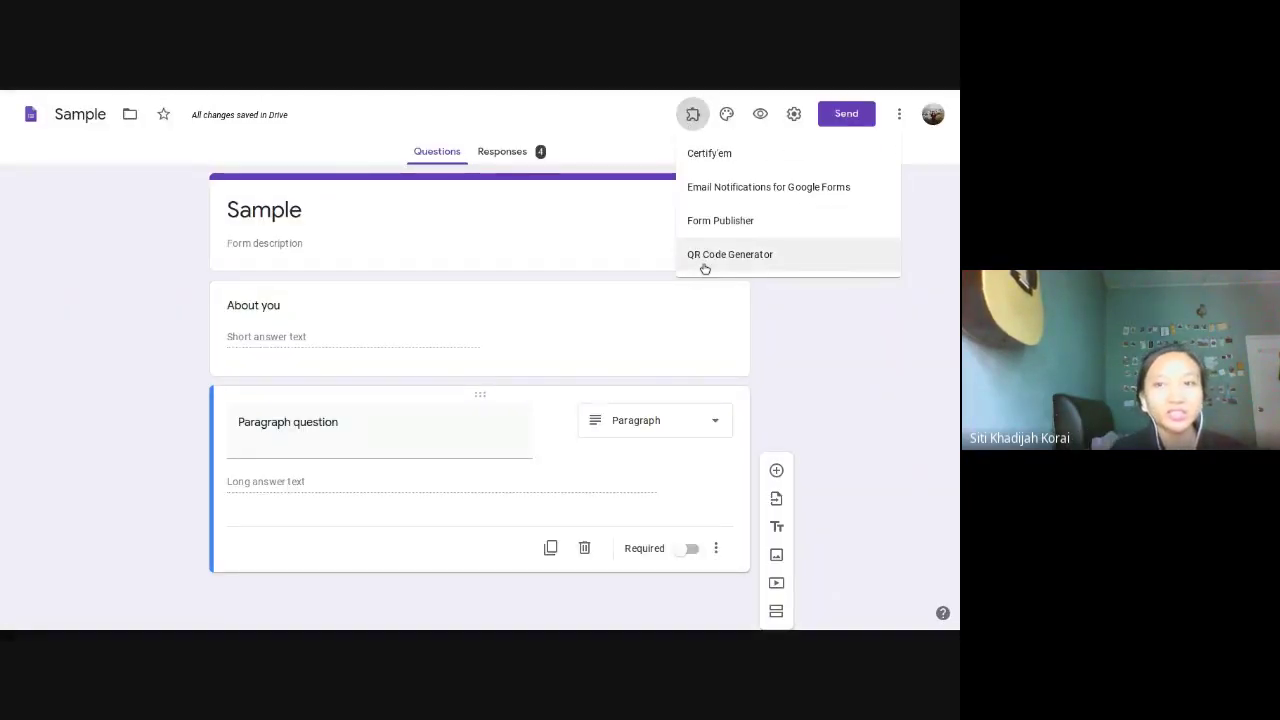
left_click(704, 264)
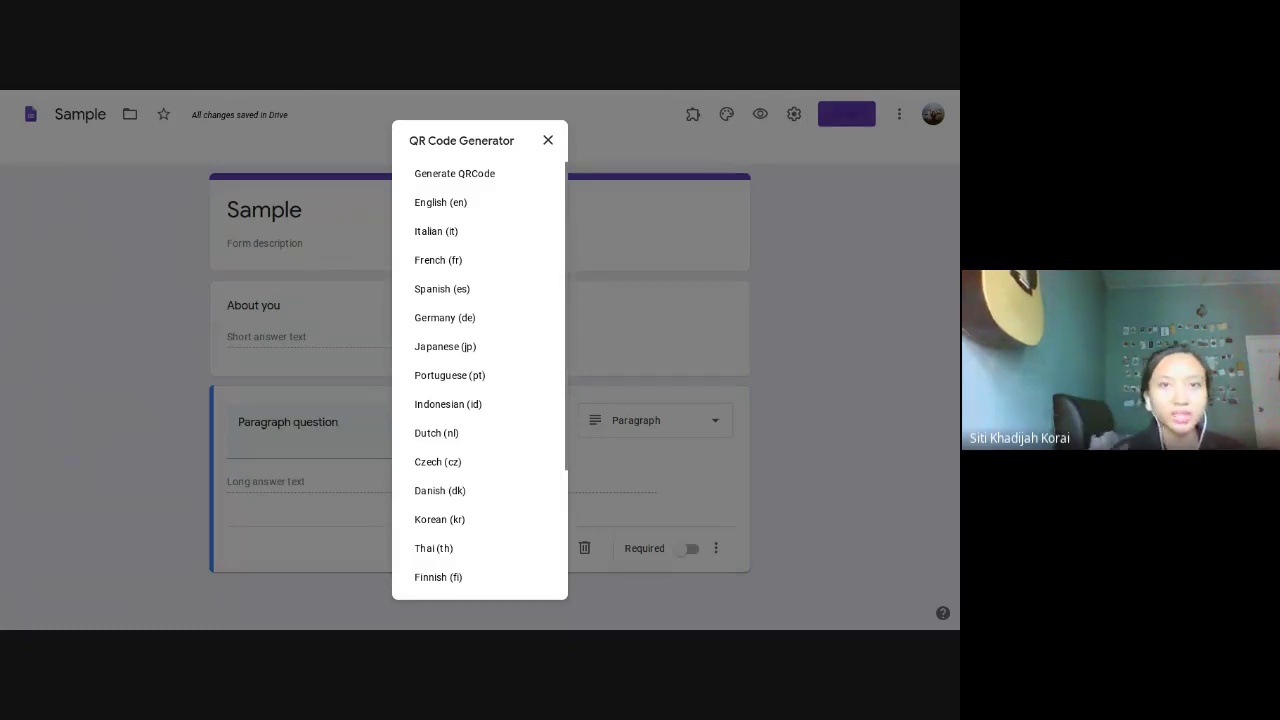
left_click(465, 206)
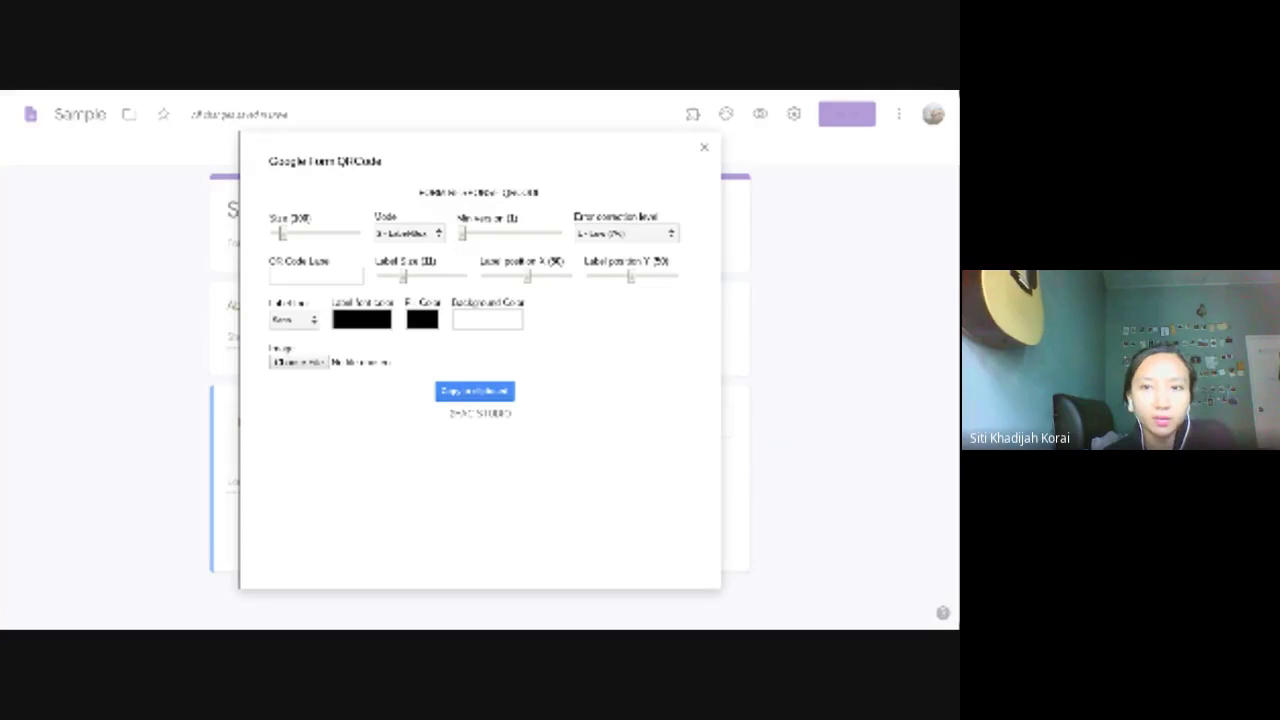
key("F11")
key("ctrl+Tab")
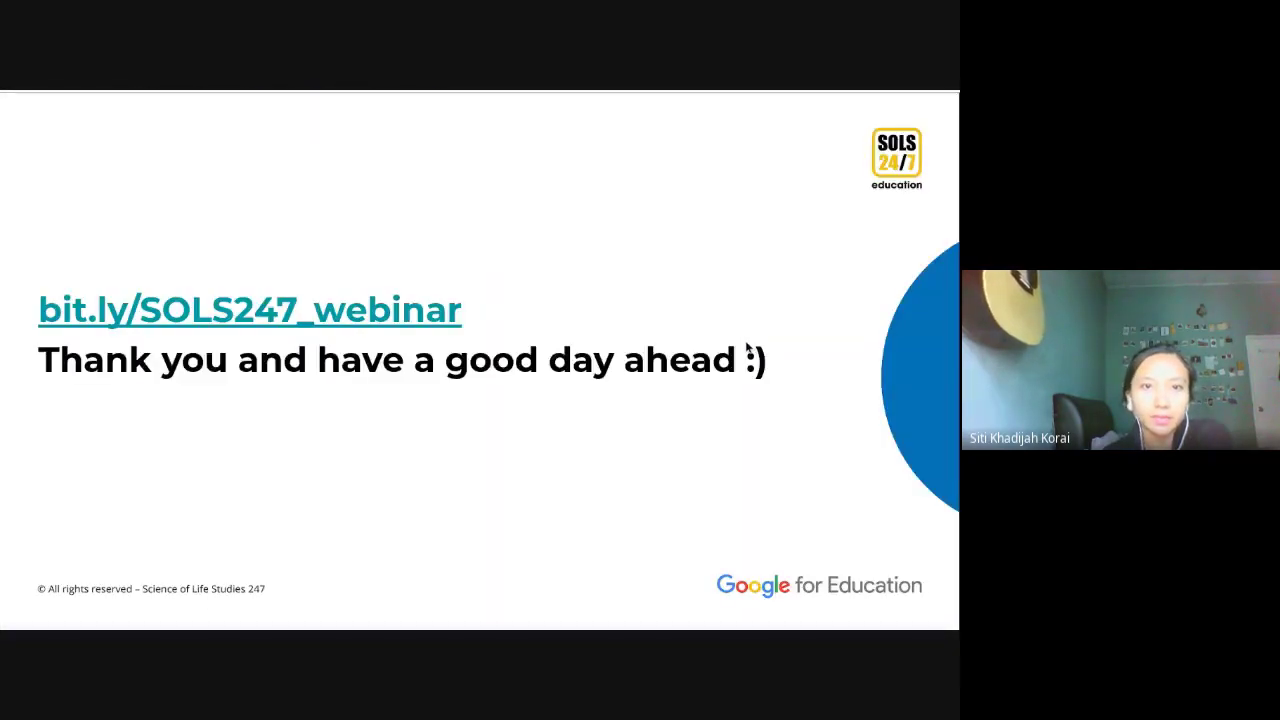
Step: Review the QR Code Generator, Google Form QR Code and Copy To Clipboard slides, then show the Sample form's QR dialog
key("Left")
key("Left")
key("Left")
key("Left")
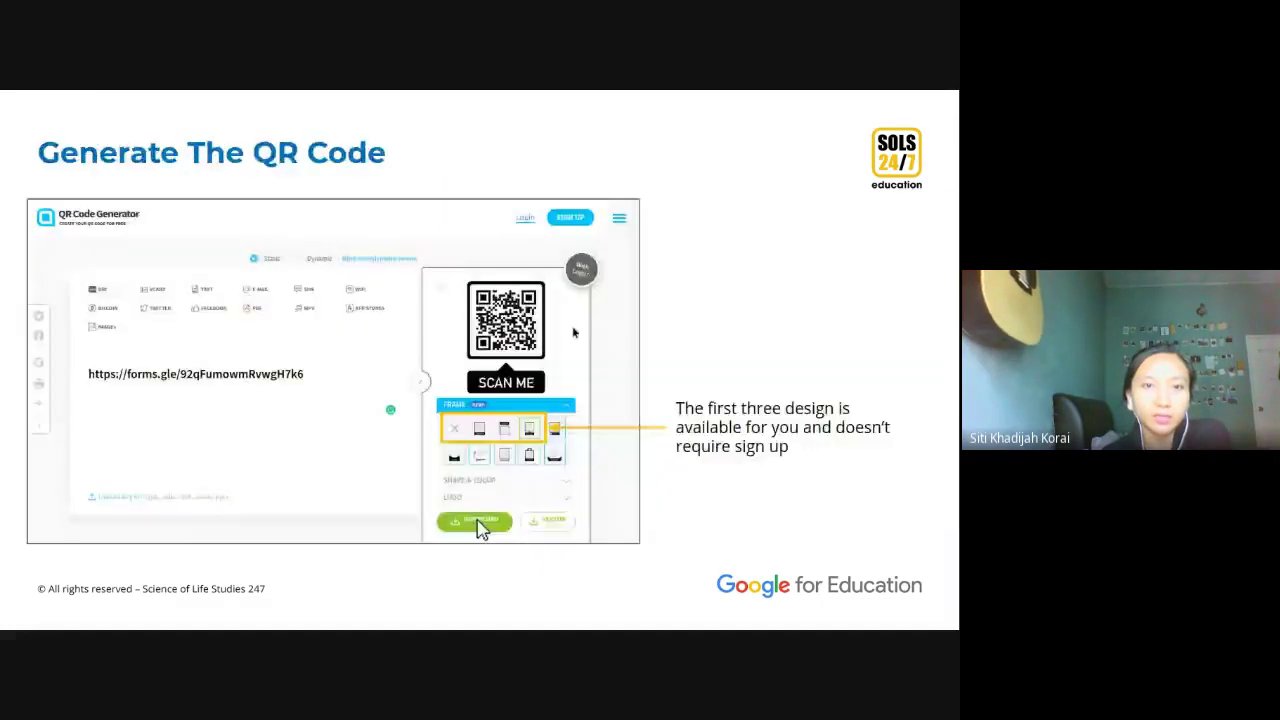
key("Left")
key("Left")
key("Left")
key("Left")
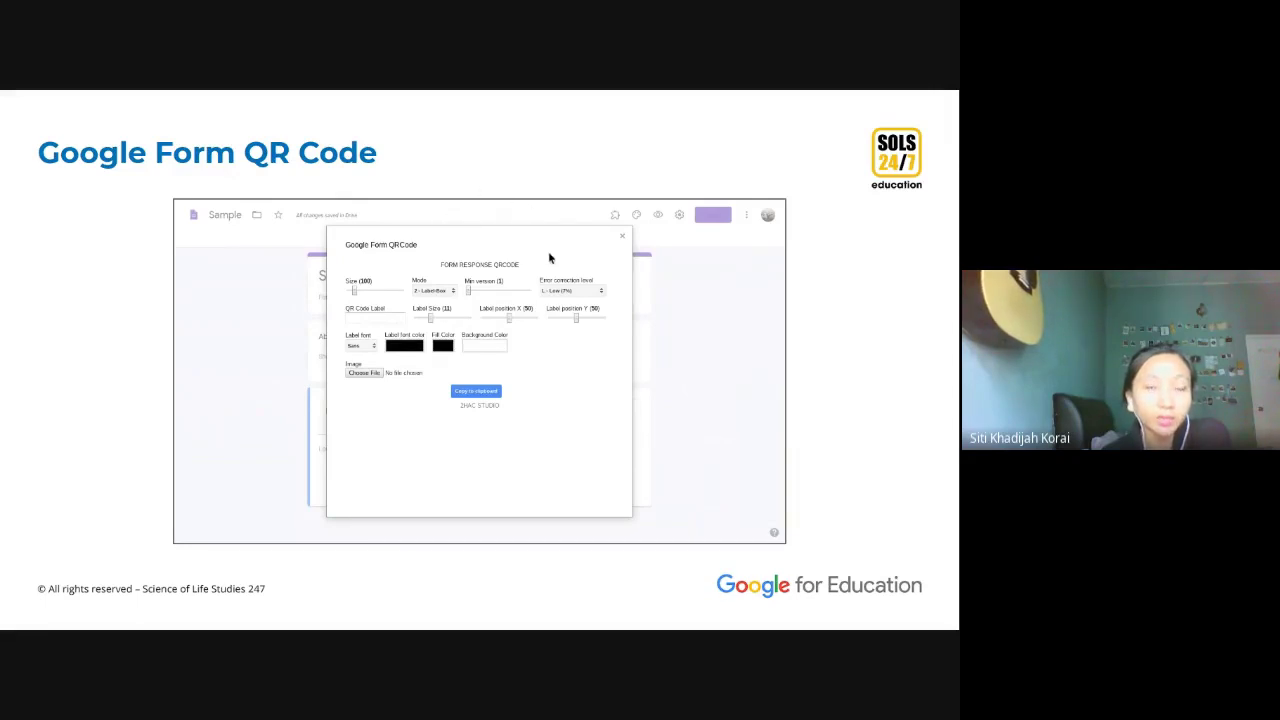
left_click(499, 411)
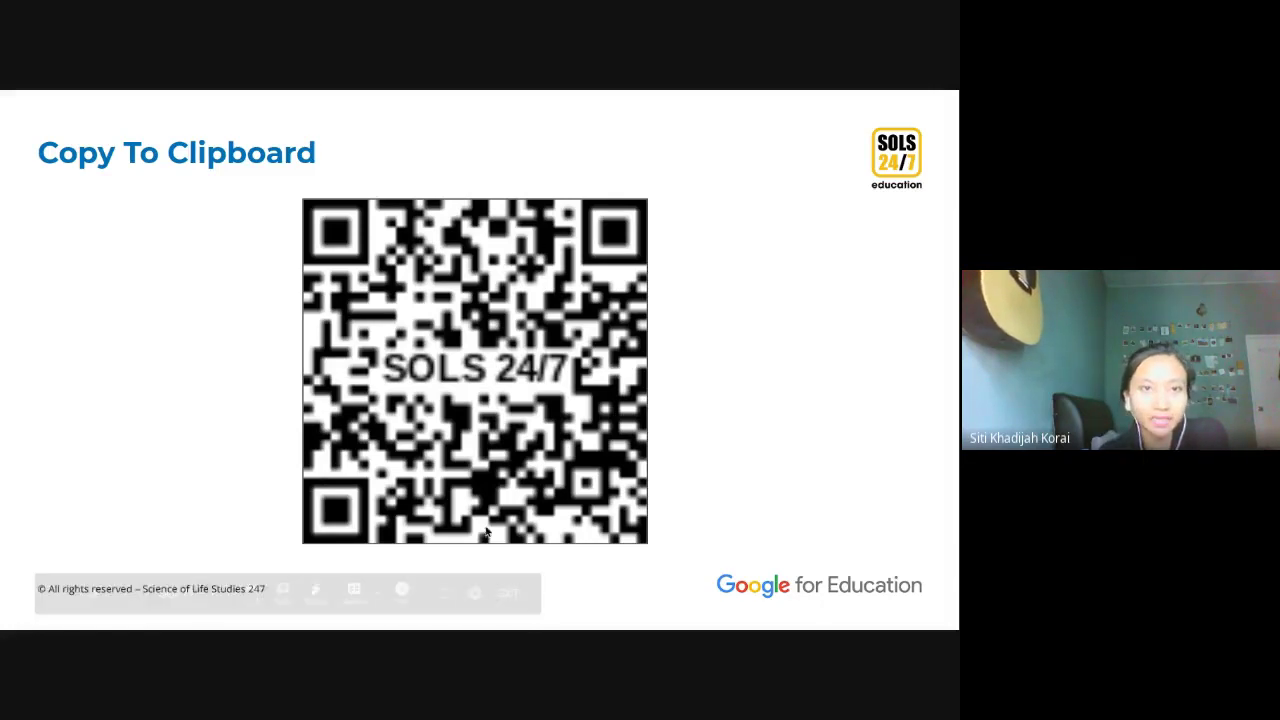
key("Left")
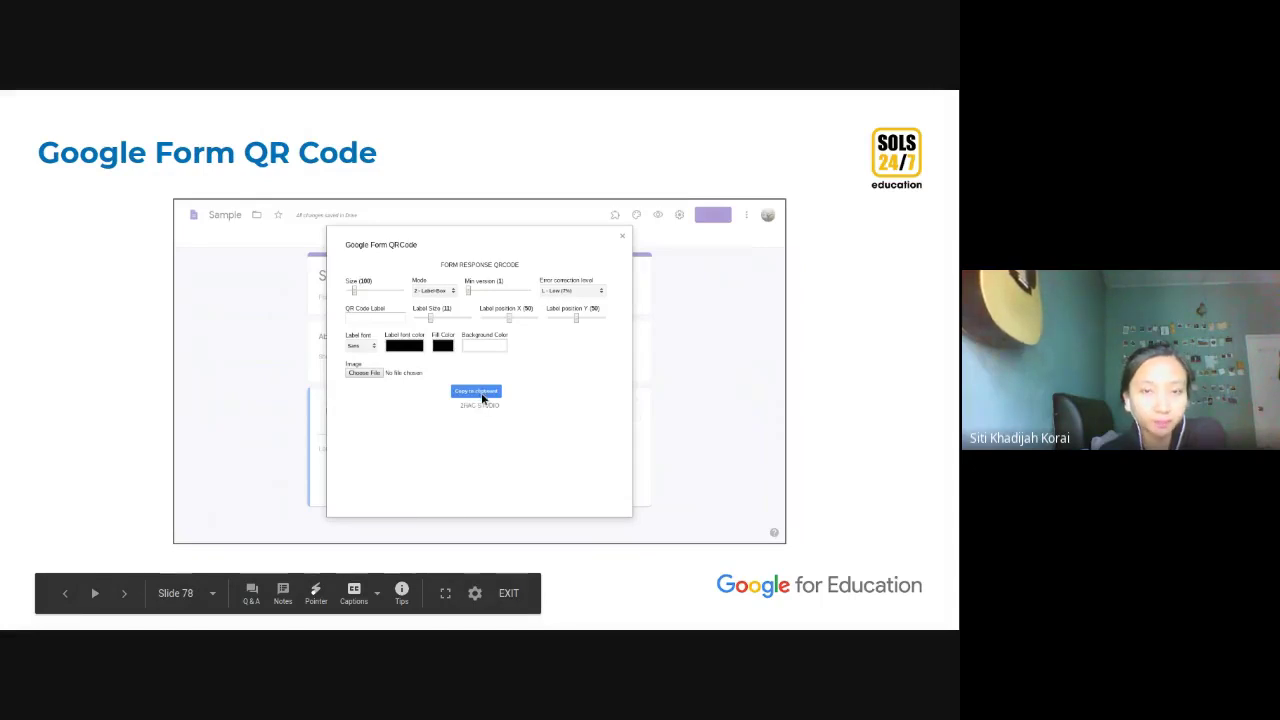
key("Right")
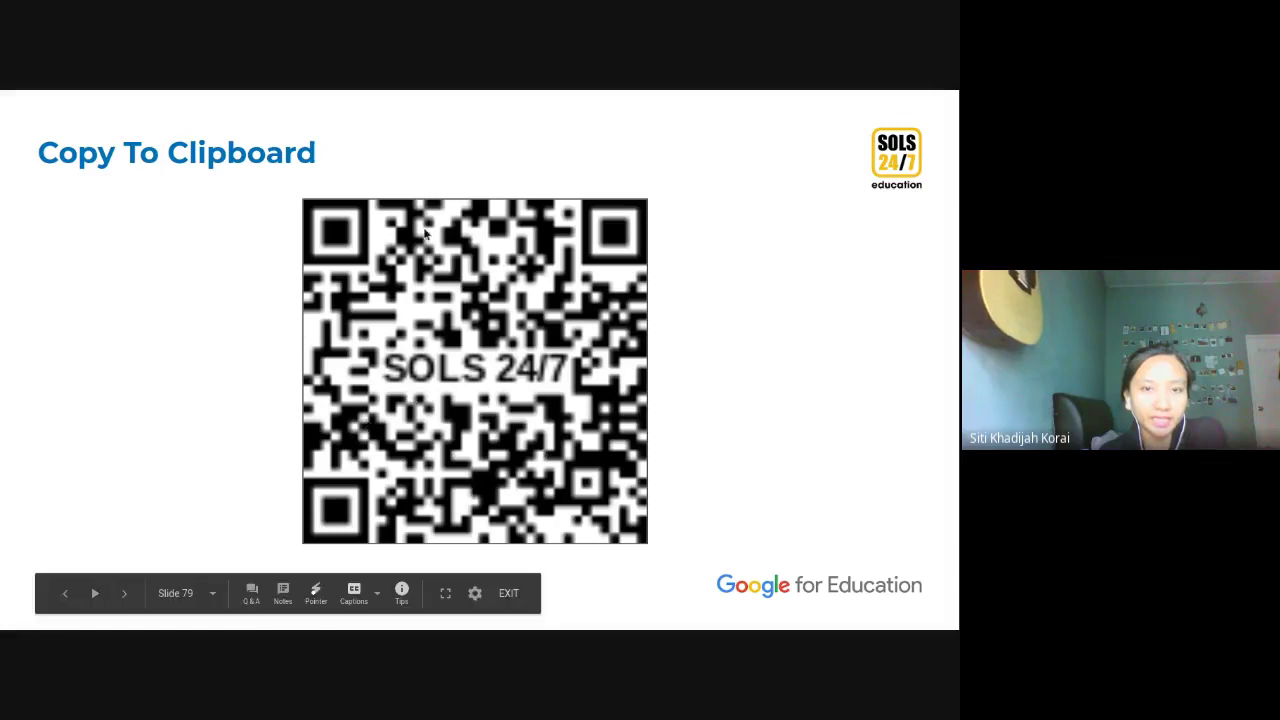
mouse_move(473, 92)
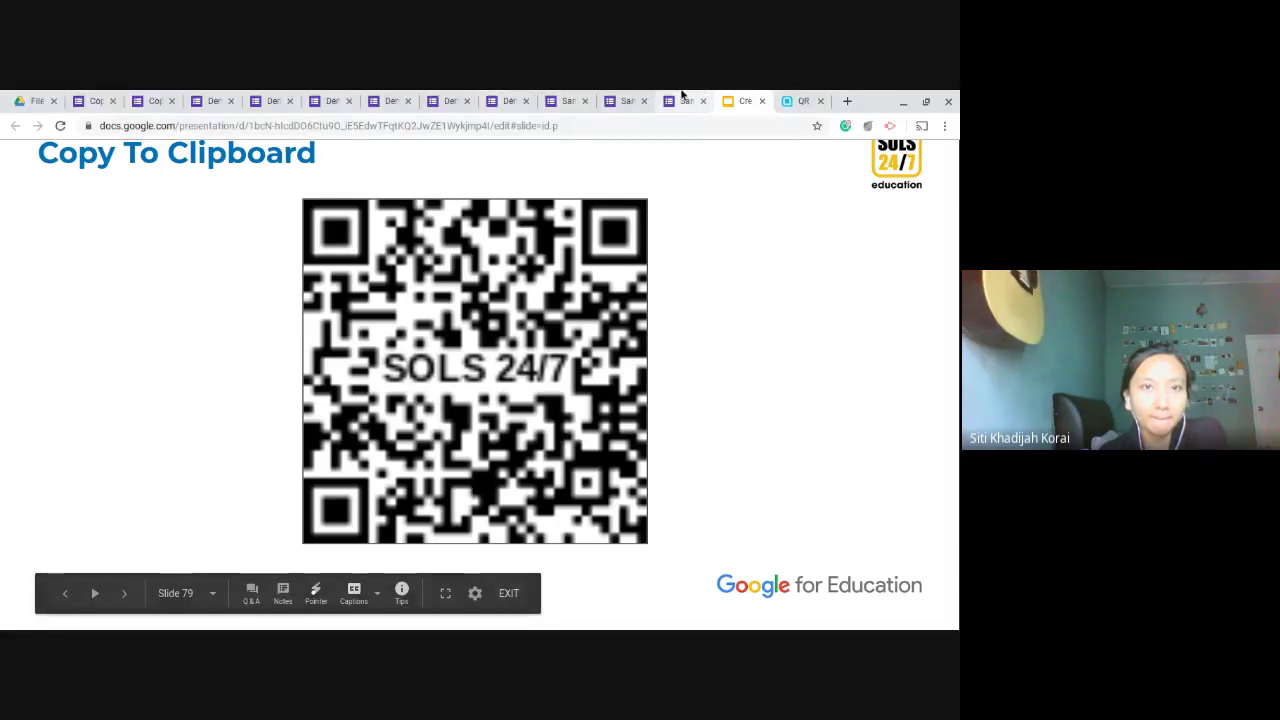
key("Left")
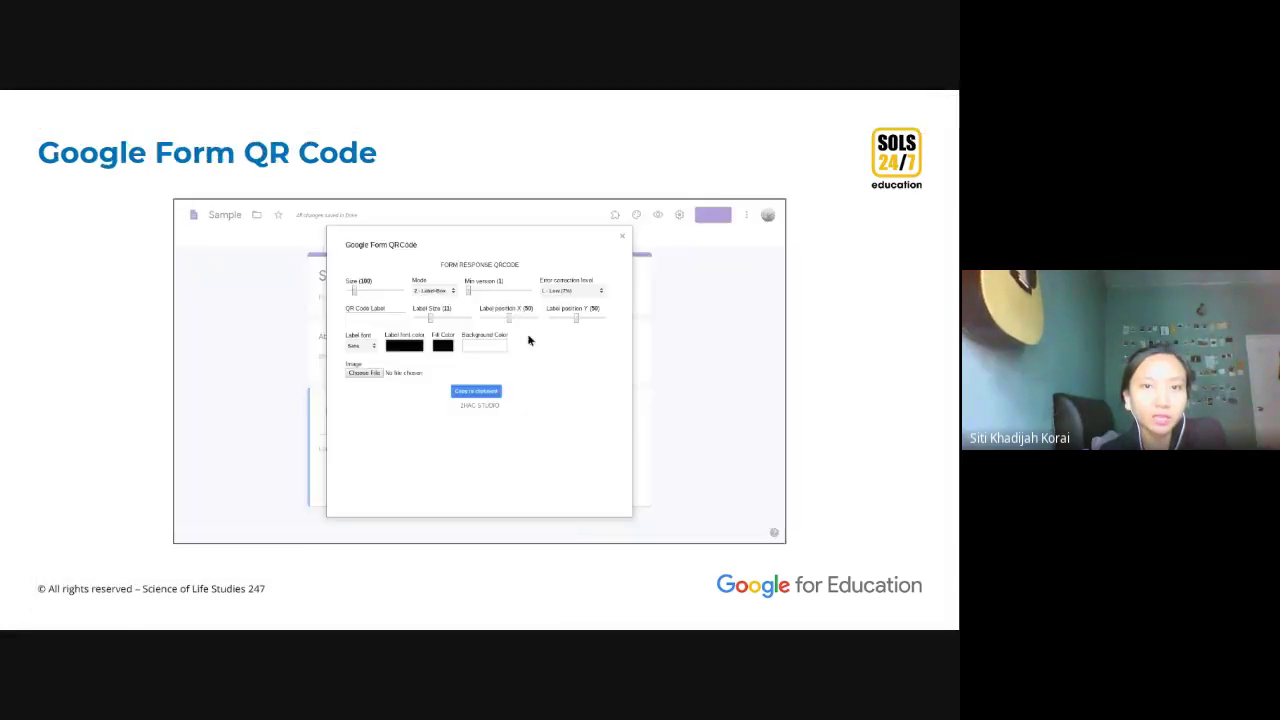
key("Left")
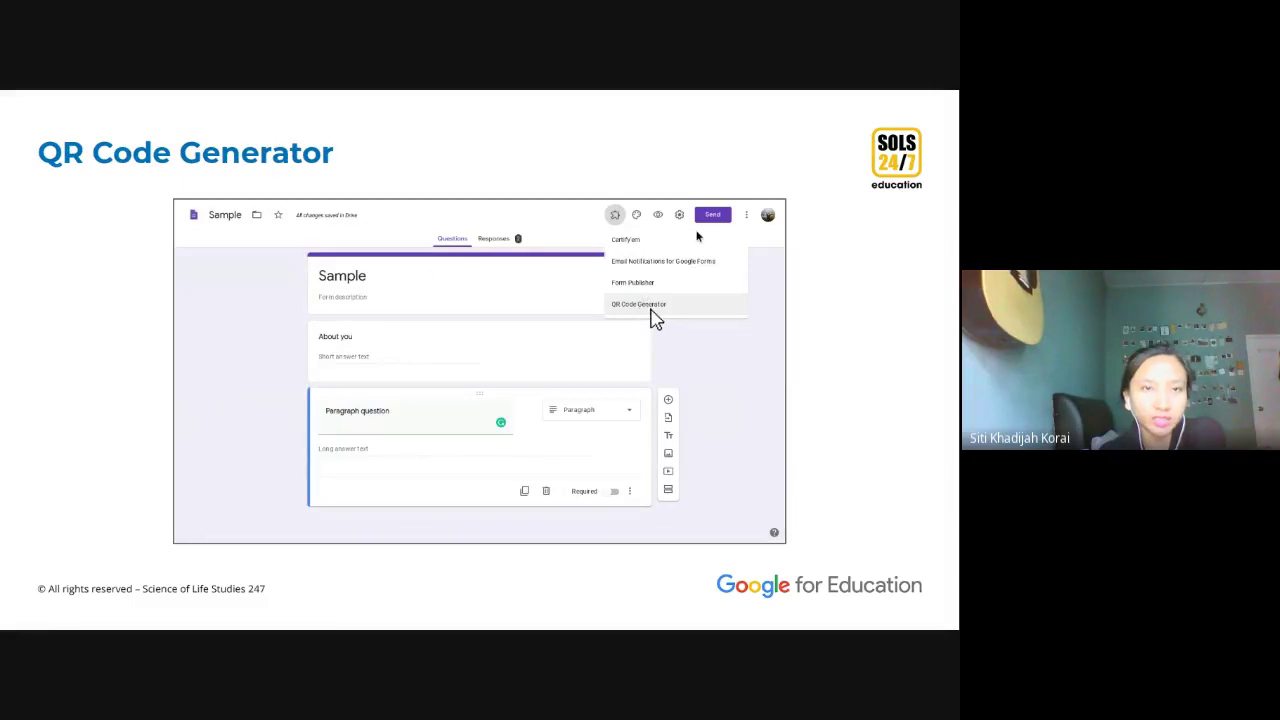
key("Right")
key("Right")
key("Right")
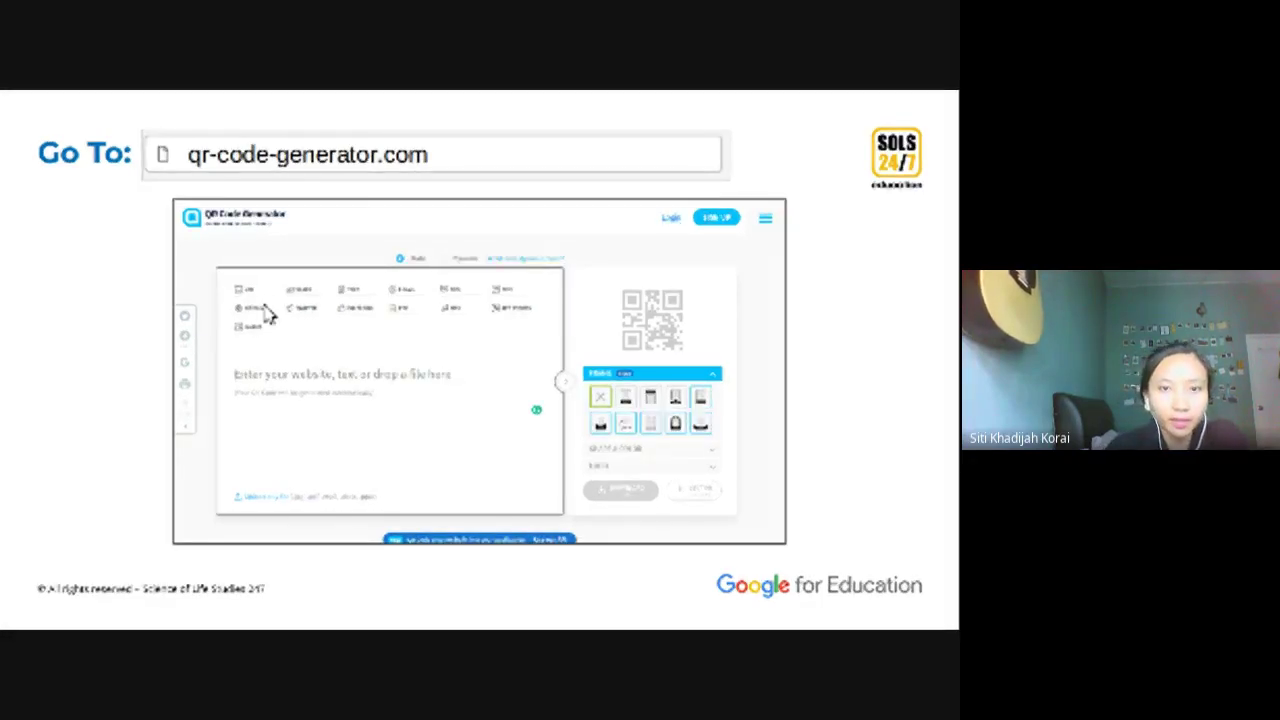
mouse_move(543, 94)
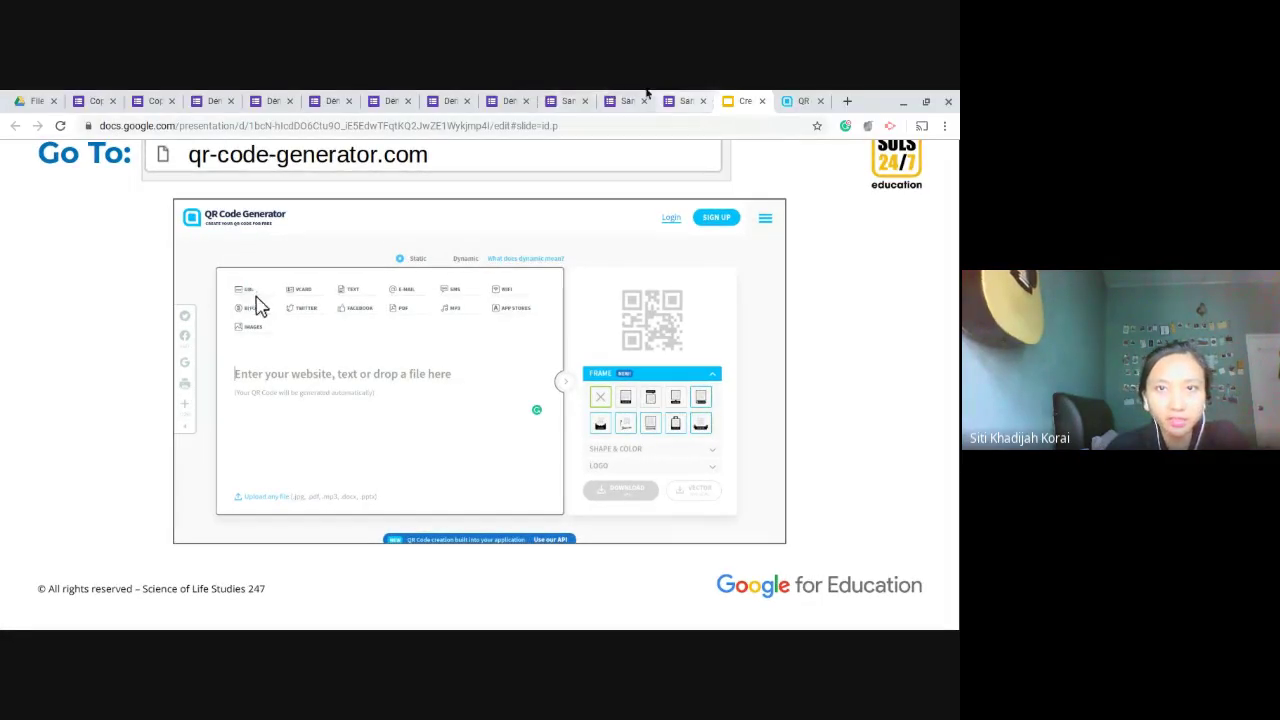
left_click(573, 95)
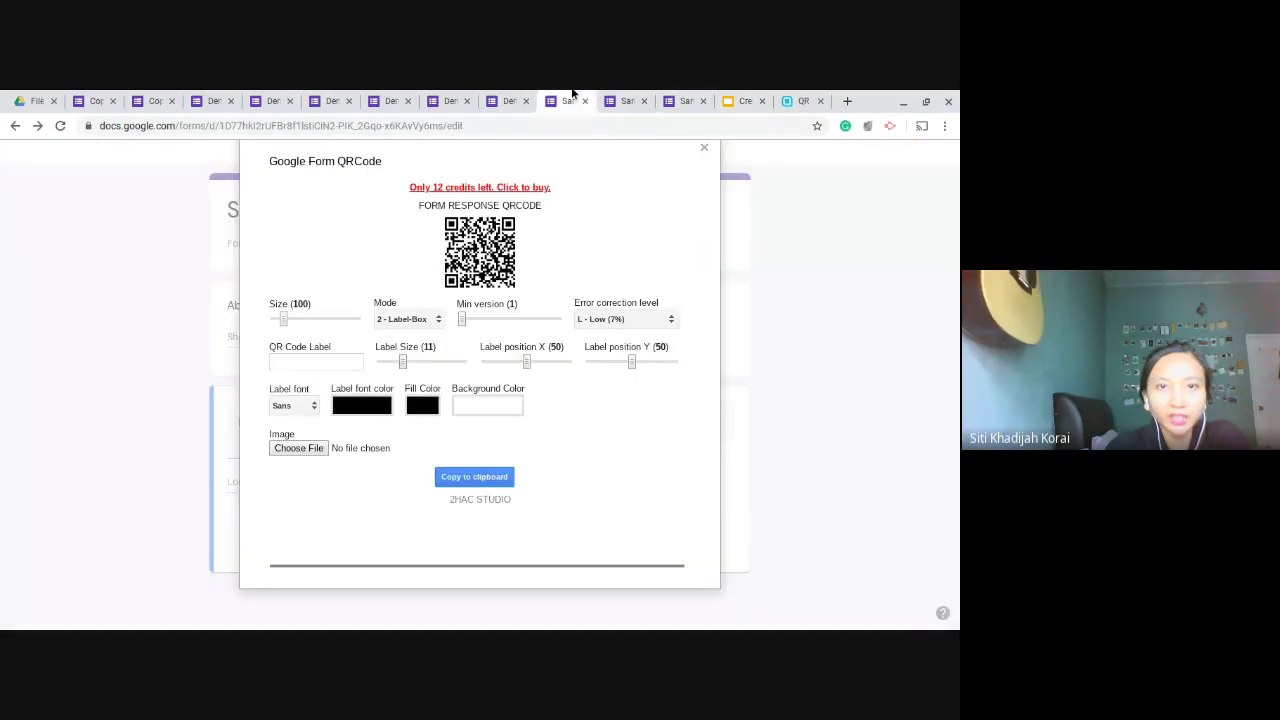
Step: Copy the form's QR code to the clipboard and close the QRCode dialog
left_click(503, 477)
left_click(482, 390)
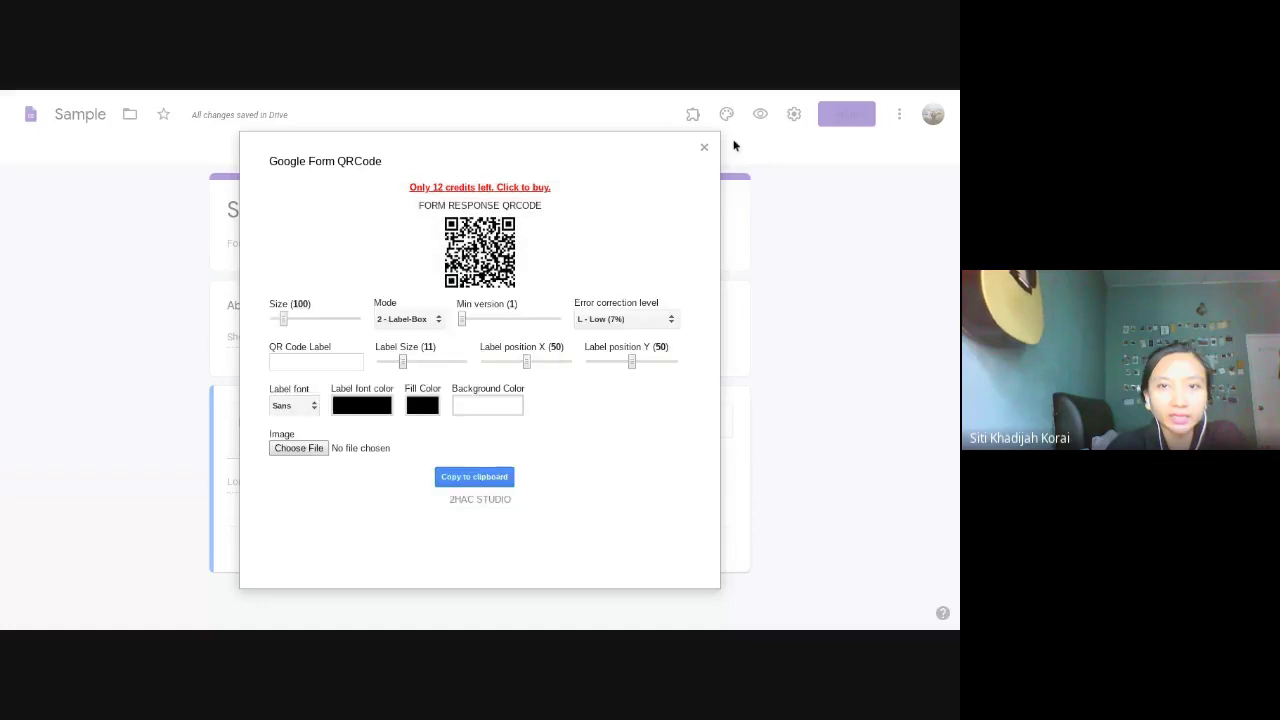
left_click(706, 148)
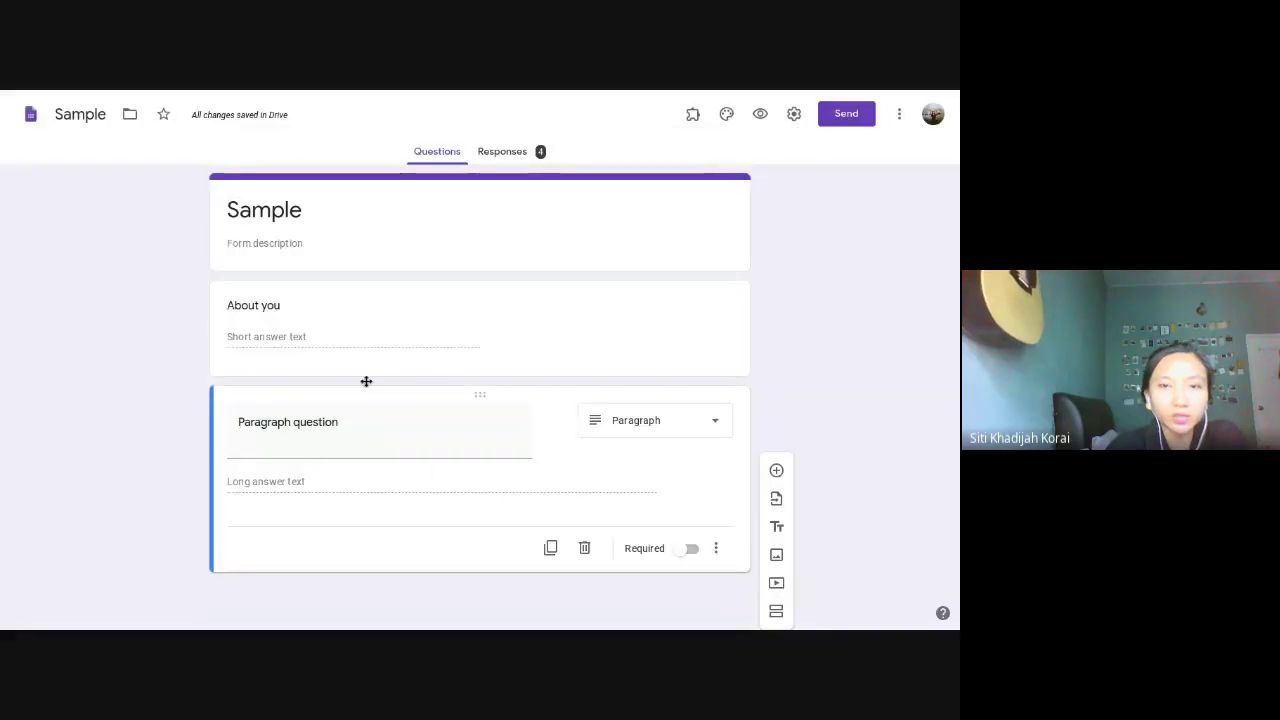
Step: Add a blank multiple-choice question after the paragraph question and browse for an image to insert
left_click(770, 470)
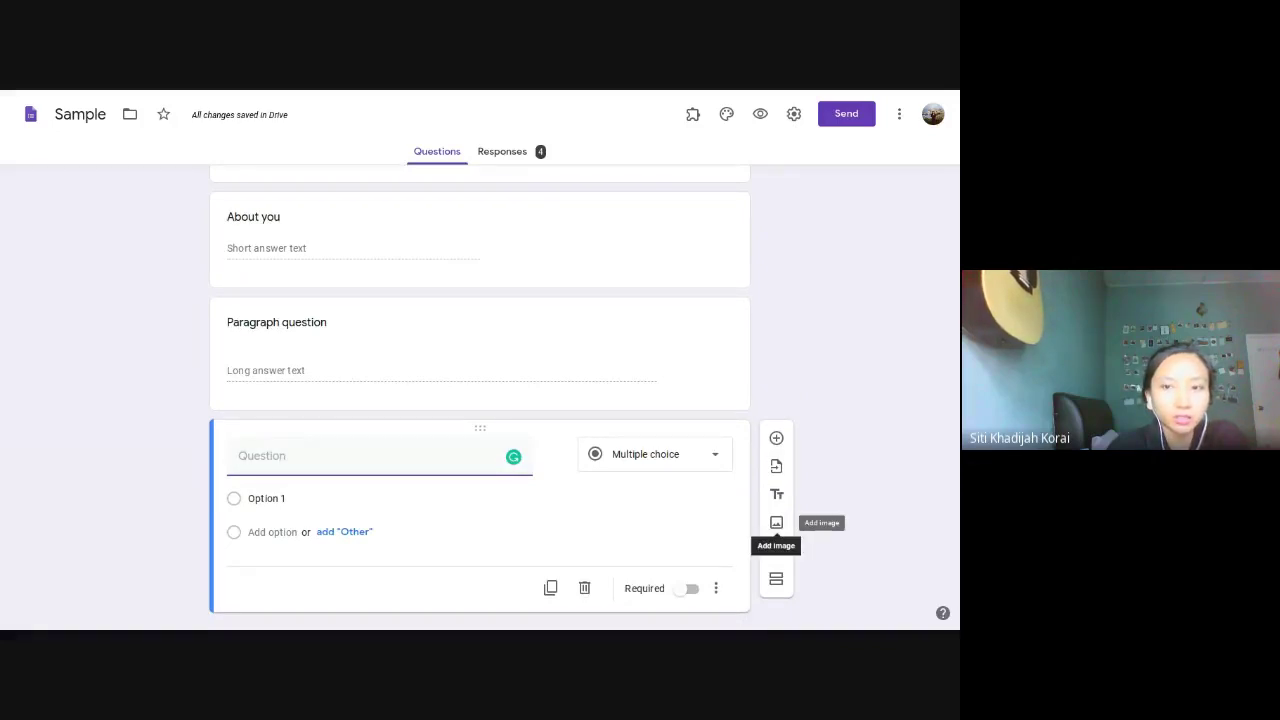
left_click(776, 523)
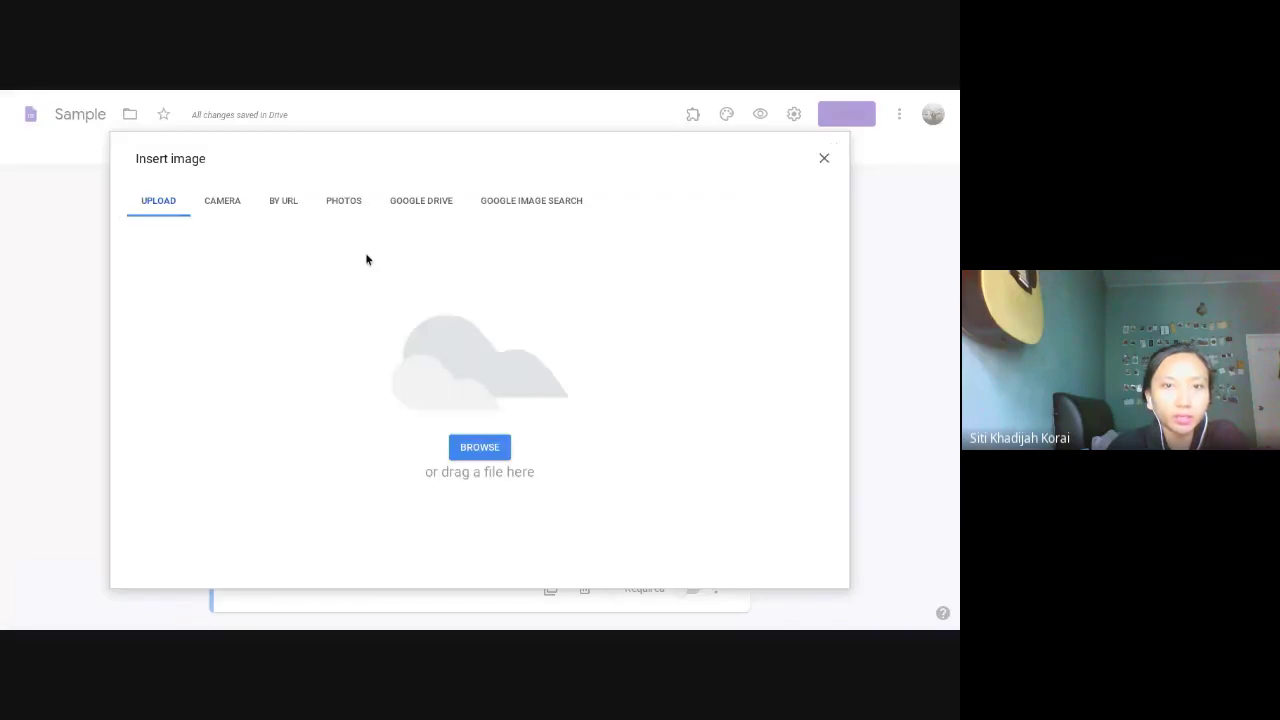
left_click(490, 447)
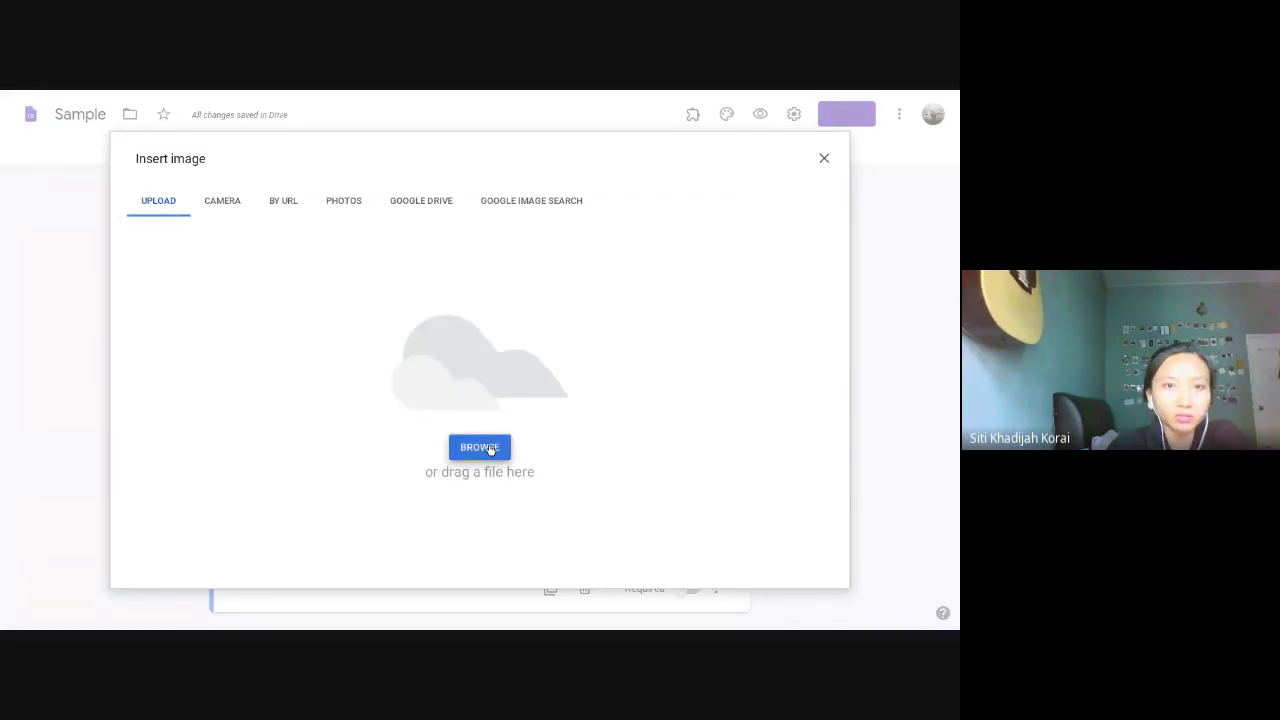